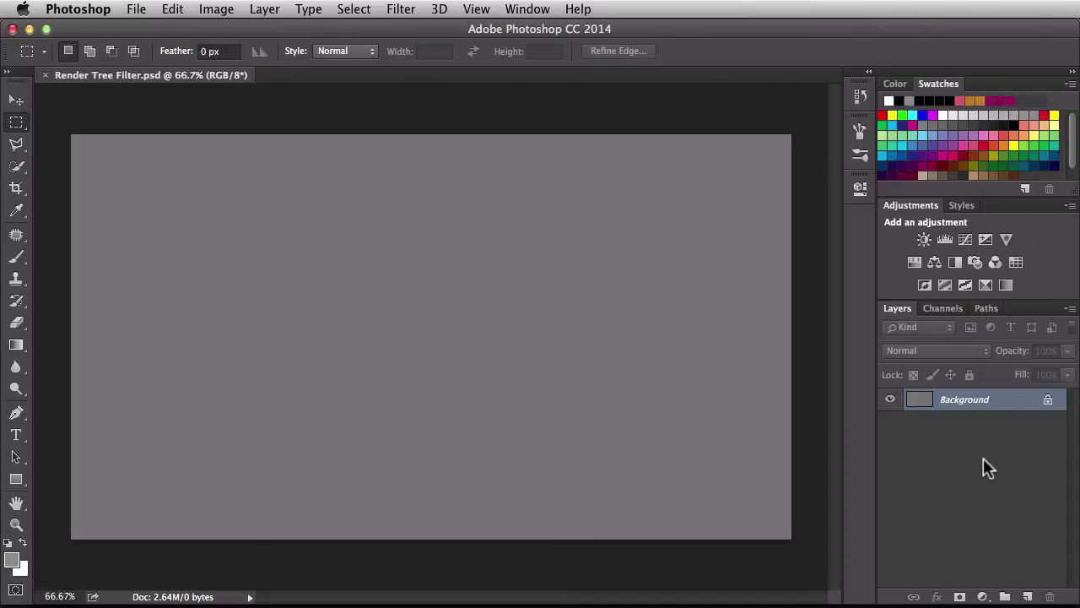
Step: Add a new empty layer above the background and start the Tree render filter on it
click(1028, 597)
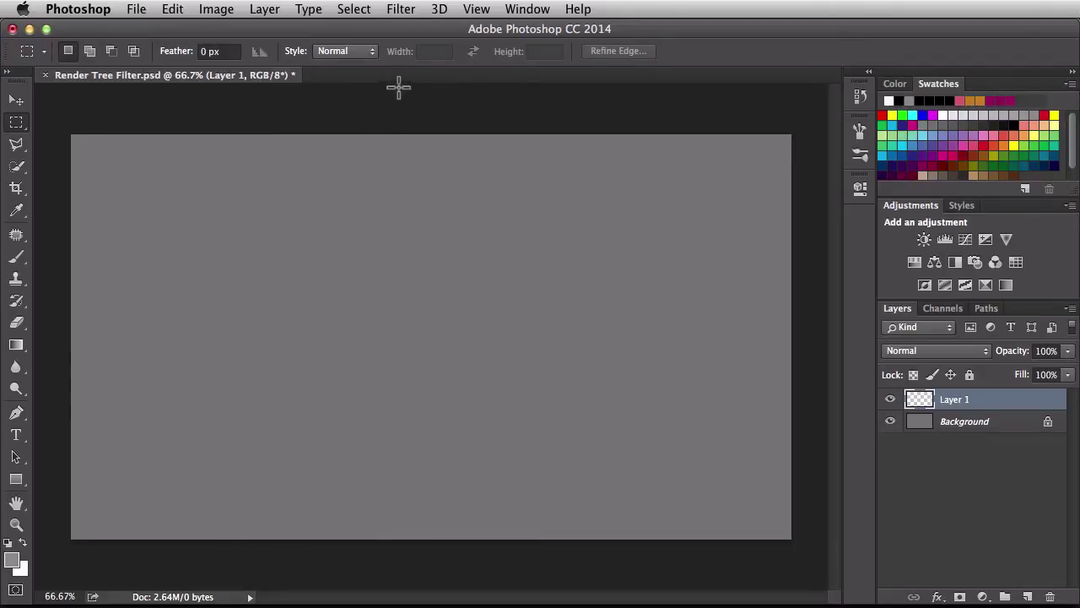
click(401, 10)
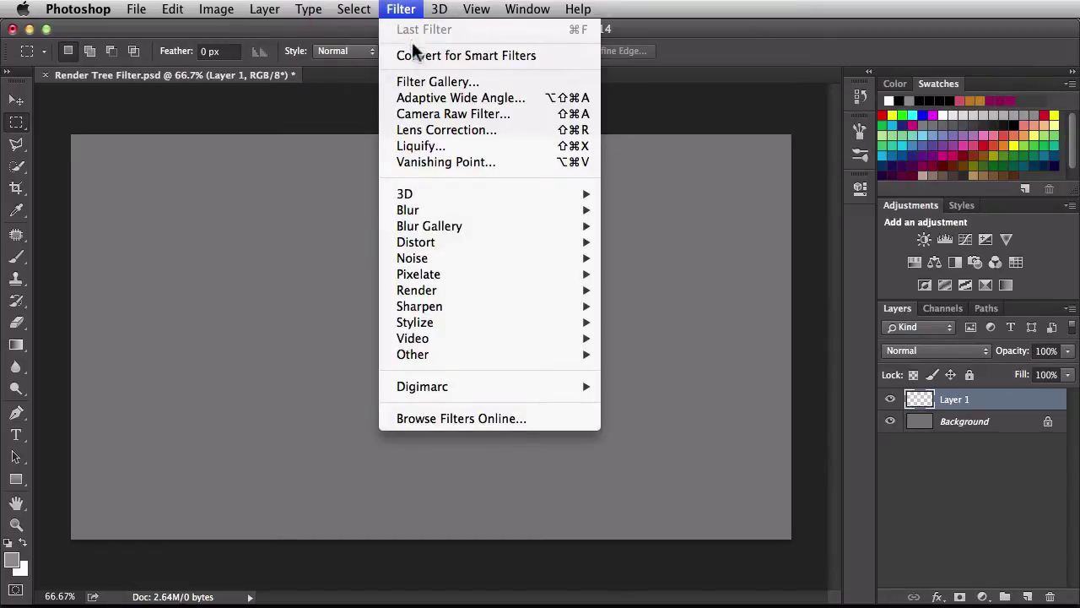
mouse_move(516, 282)
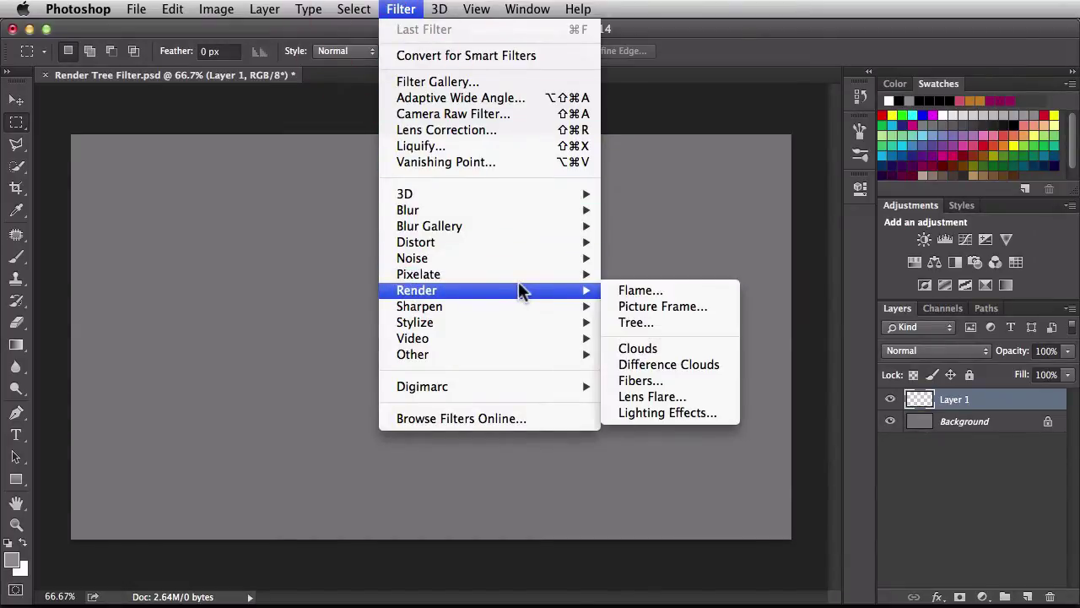
click(660, 322)
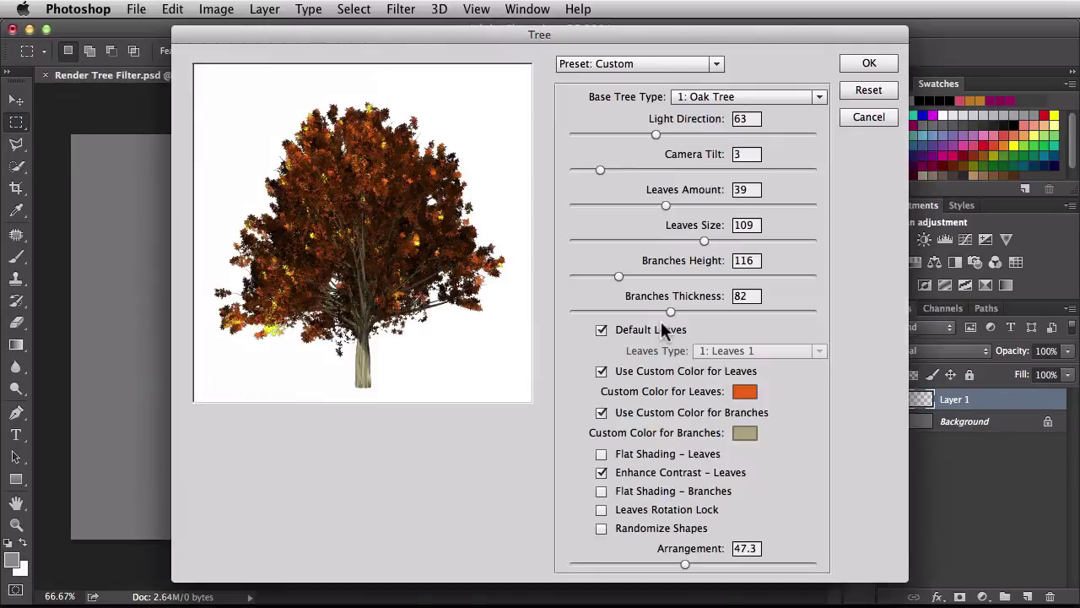
drag(625, 34, 601, 27)
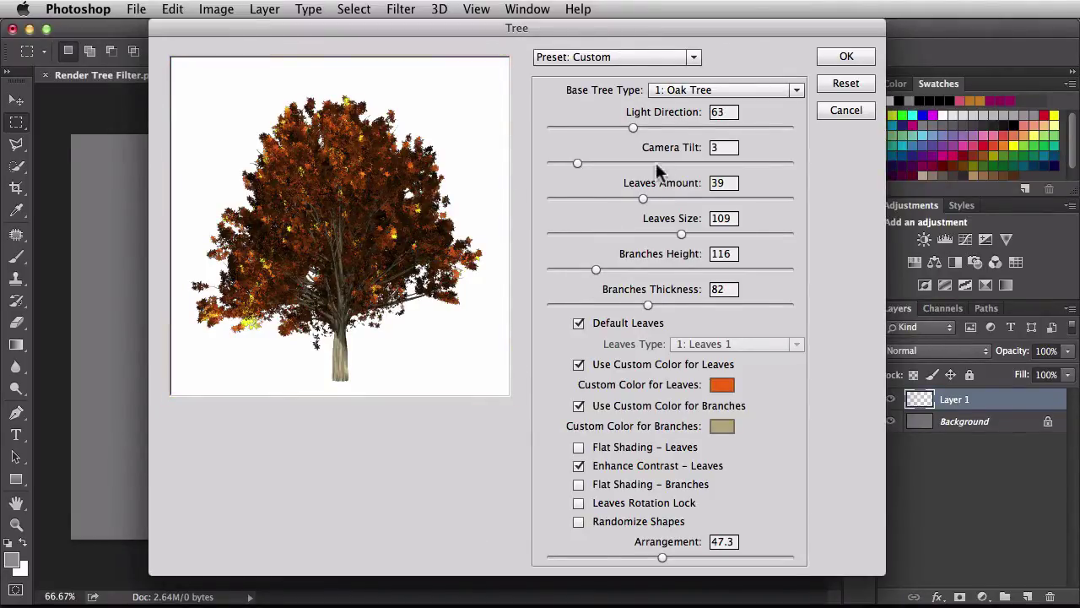
Step: Load the Default preset for the tree and review the other preset options
click(700, 62)
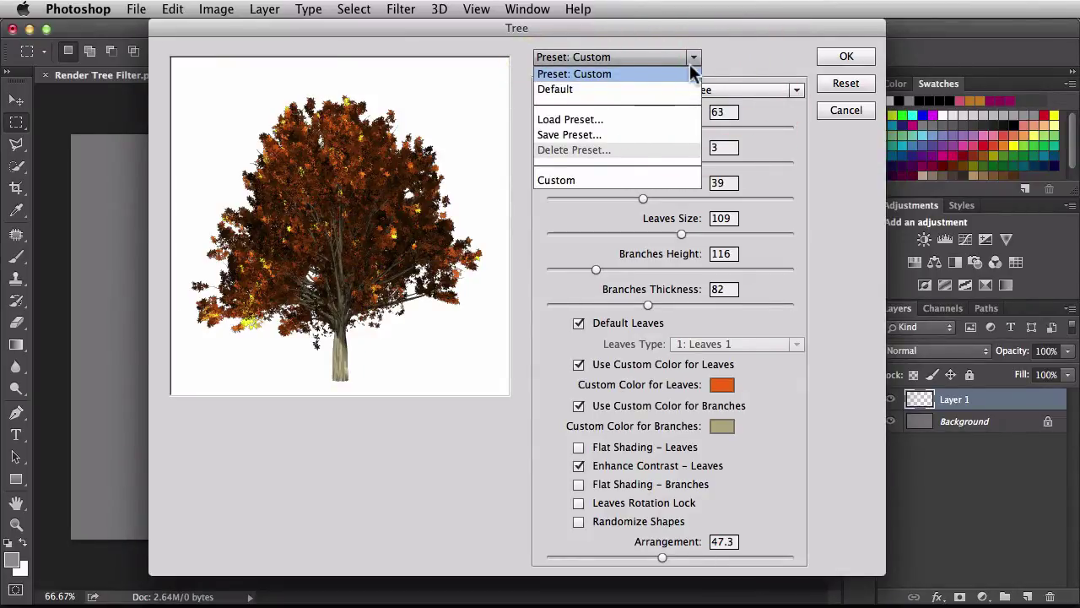
click(659, 85)
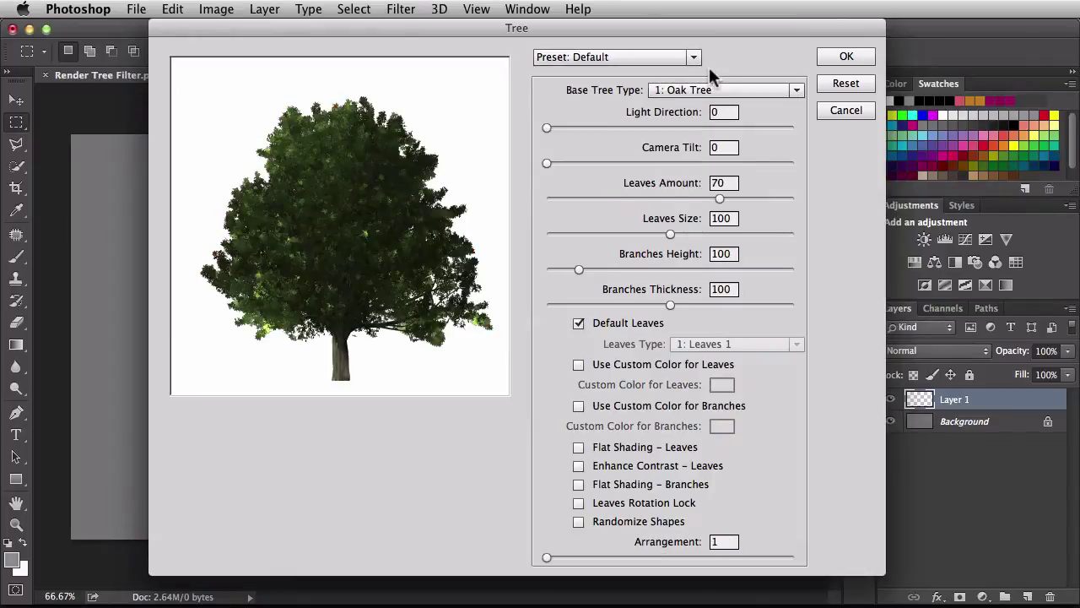
click(693, 58)
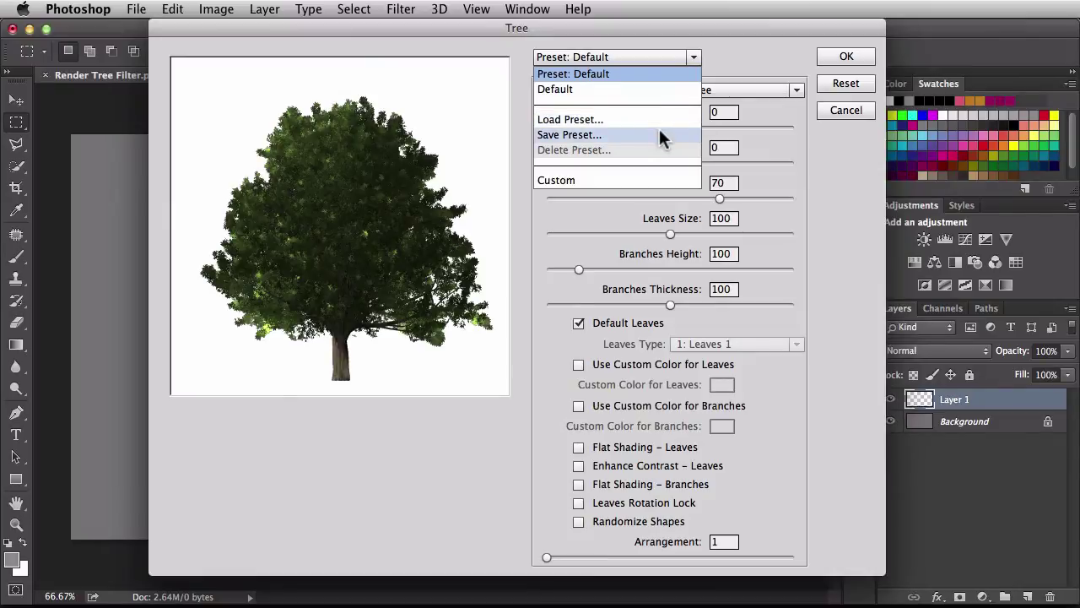
click(729, 61)
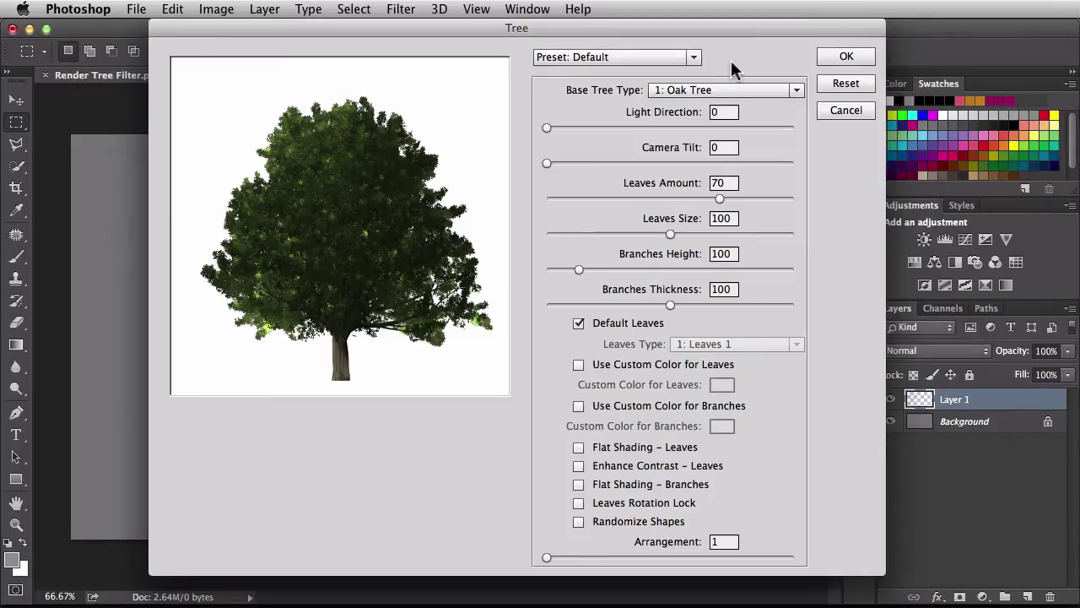
Step: Look through the available base tree types and choose 6: Spruce Tree
click(795, 91)
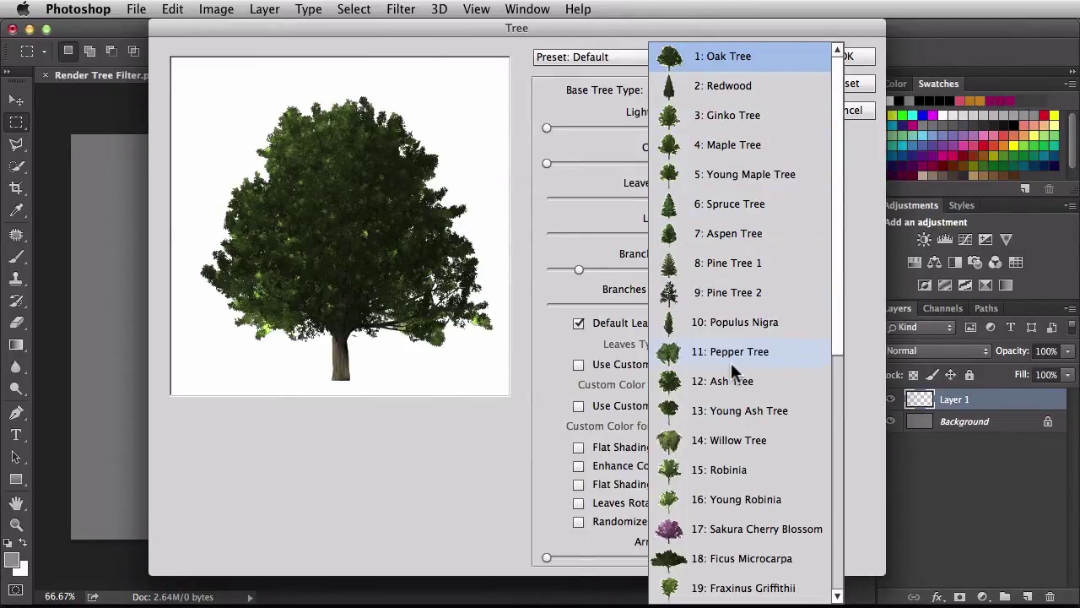
scroll(758, 405, down, 5)
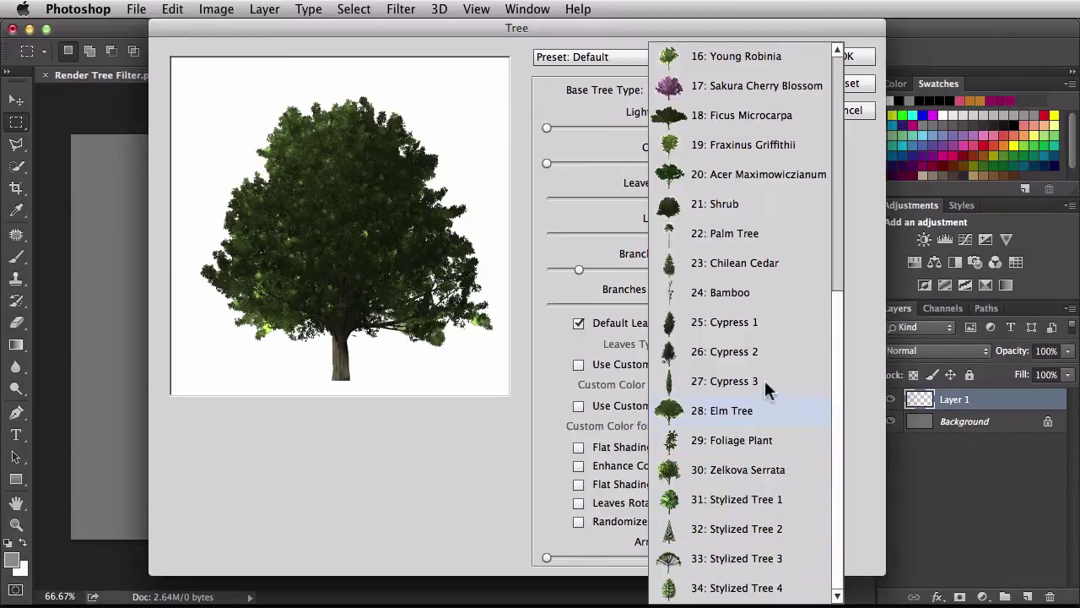
scroll(758, 359, up, 5)
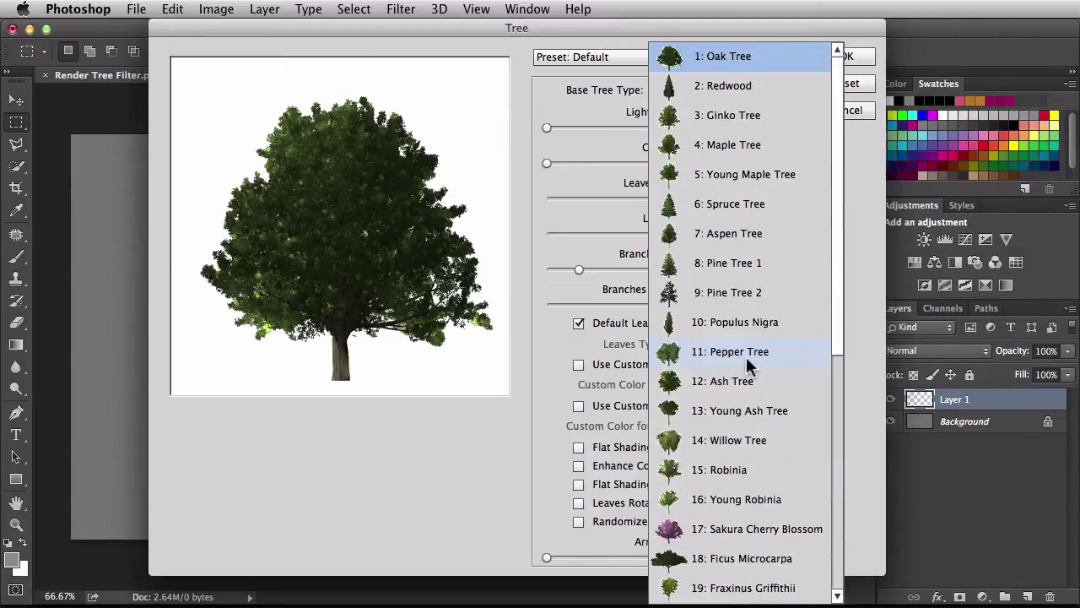
click(789, 204)
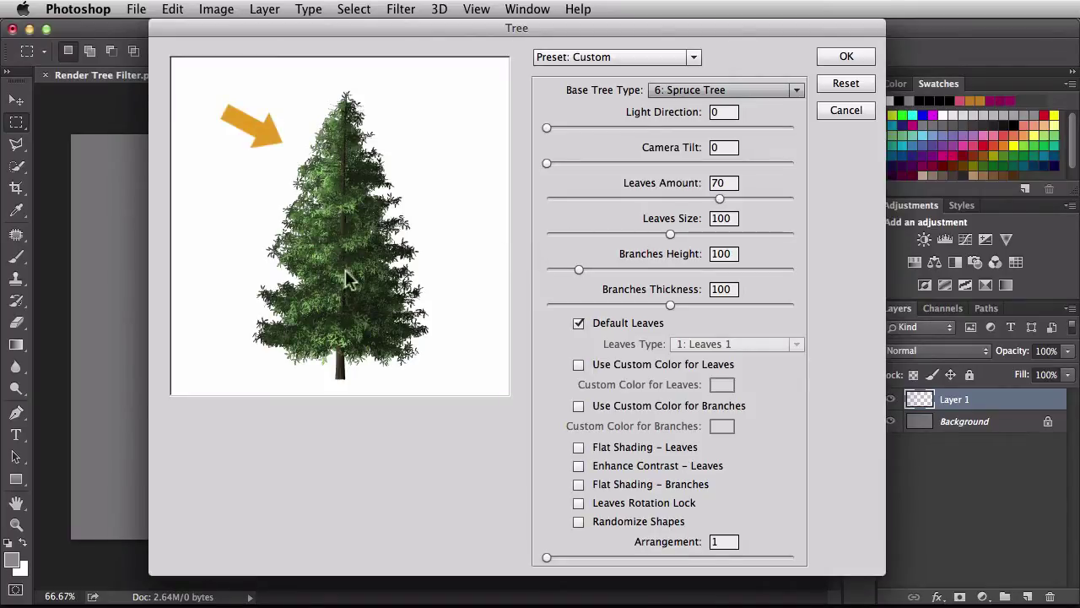
Step: Try the light direction at 90 and 180, and settle on 79
drag(547, 128, 670, 127)
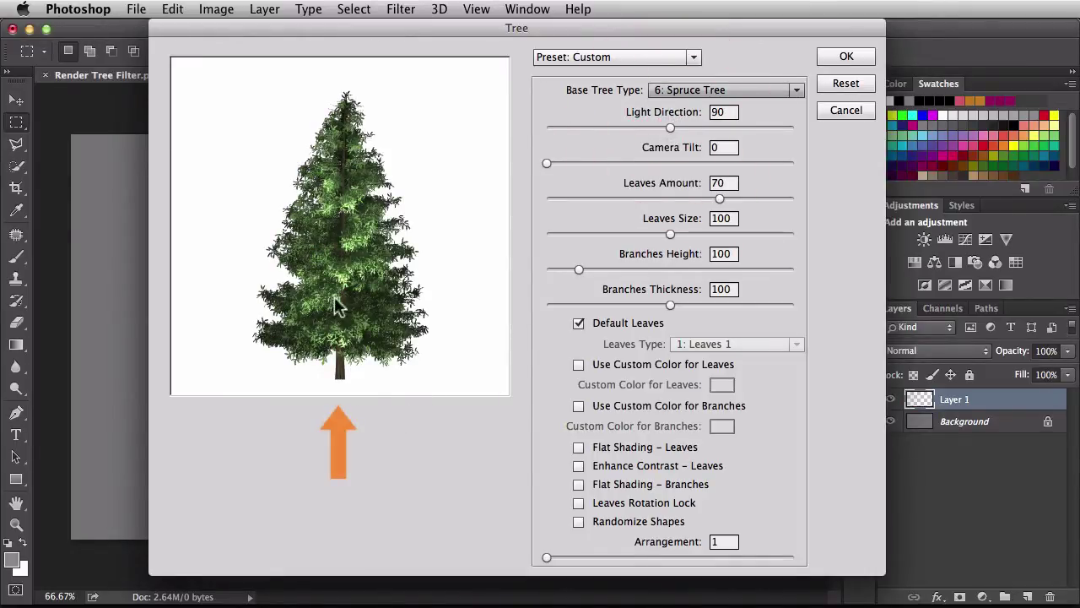
drag(670, 127, 798, 127)
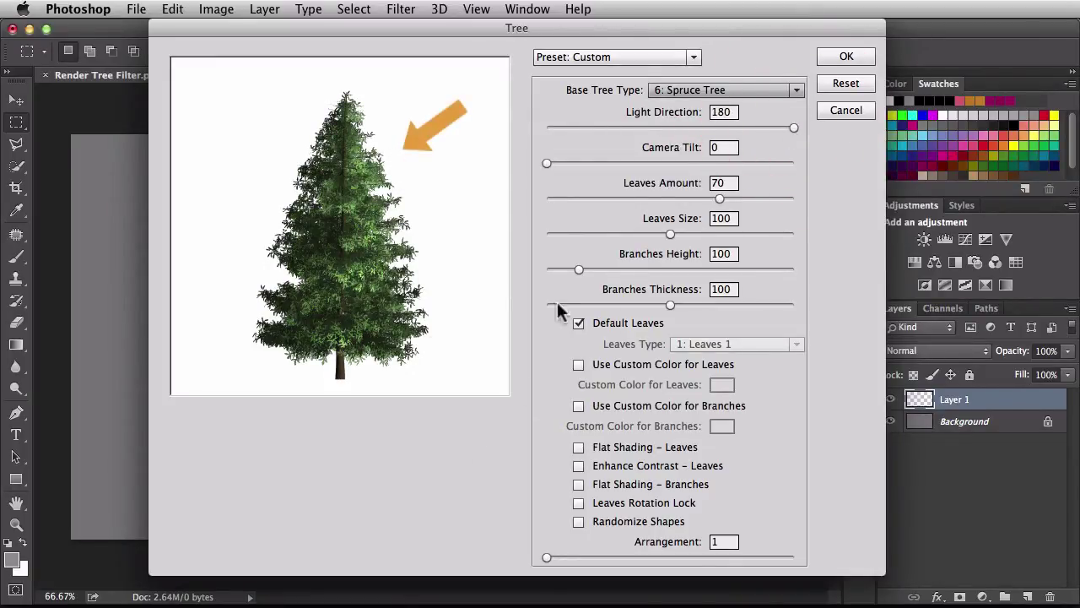
drag(794, 127, 655, 127)
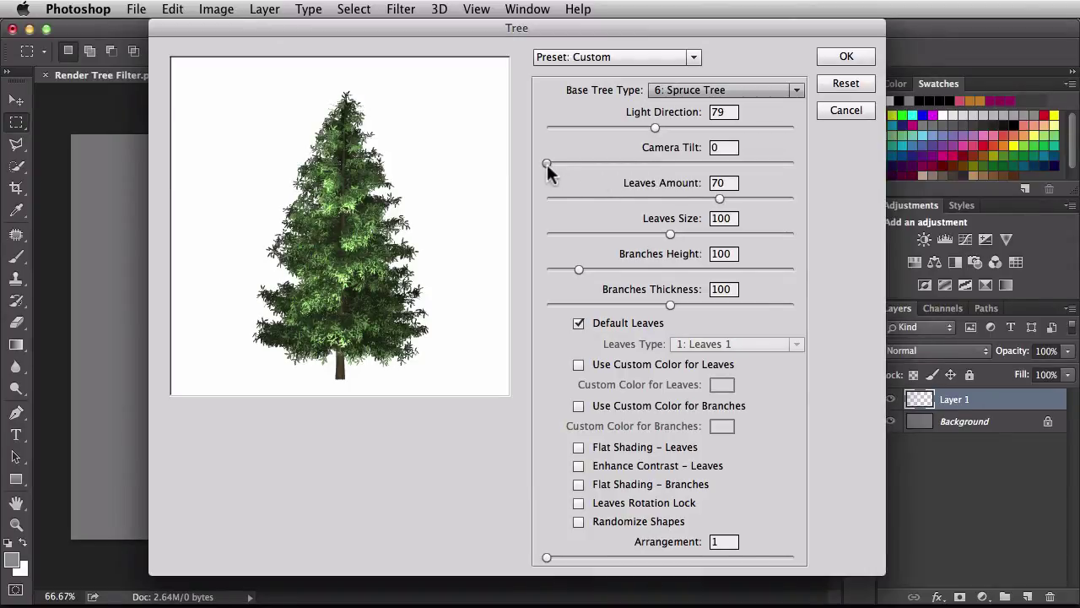
Step: Try the camera tilt at 24 and 16, and return it to 0
drag(547, 165, 796, 160)
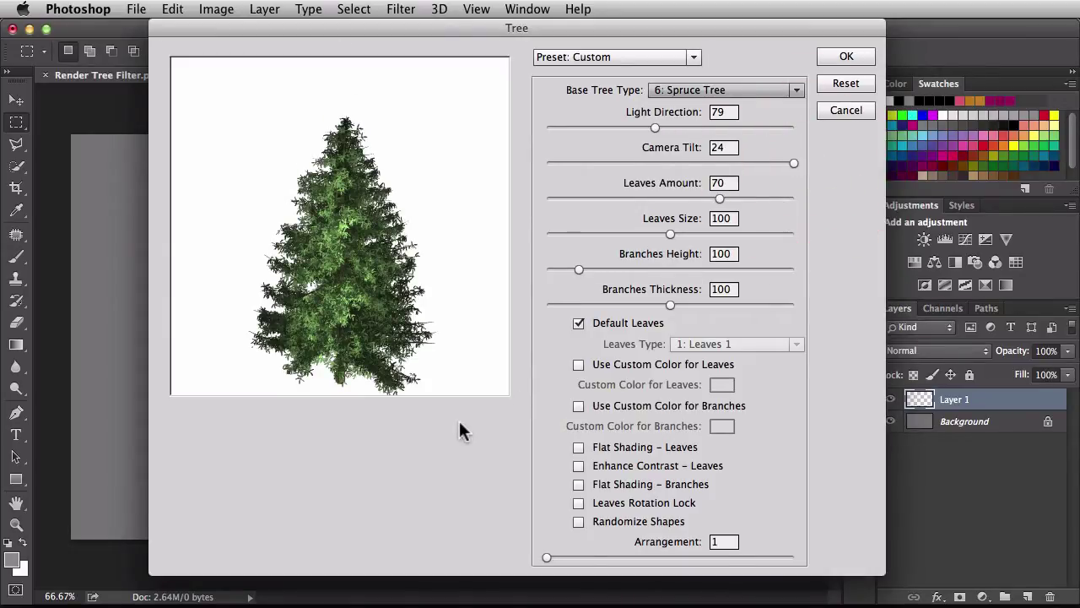
drag(792, 162, 711, 161)
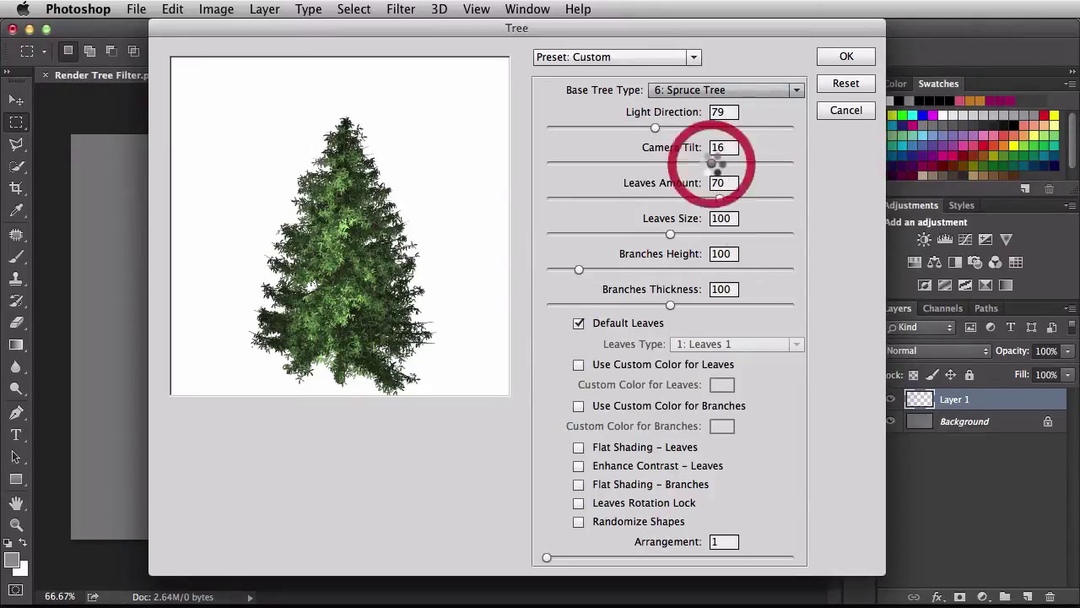
click(710, 162)
drag(710, 161, 533, 161)
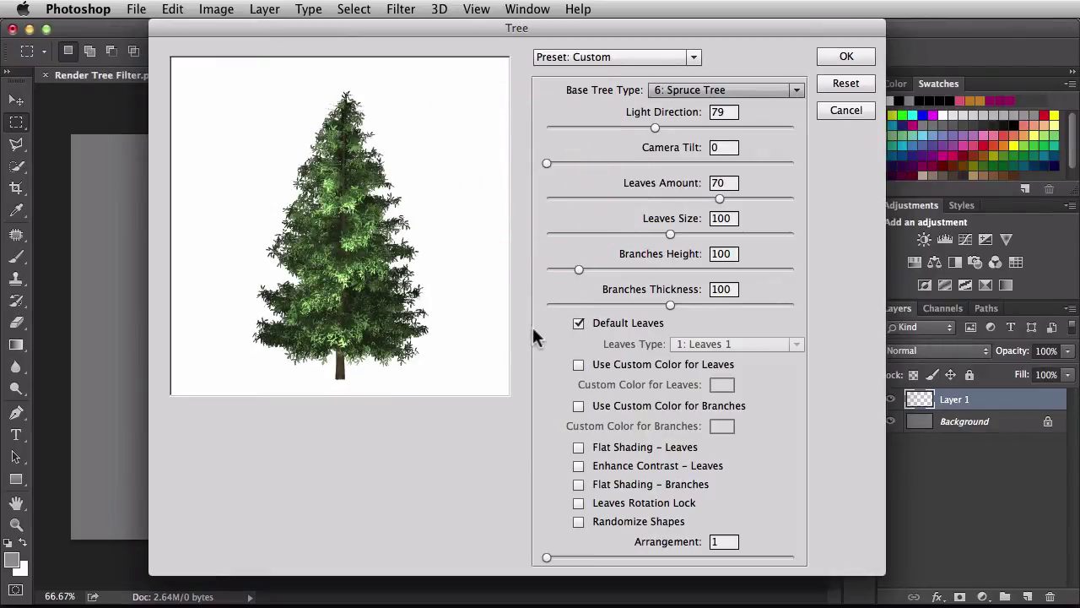
Step: Try the leaves amount at 100 and 3, and settle on 25
drag(717, 197, 808, 197)
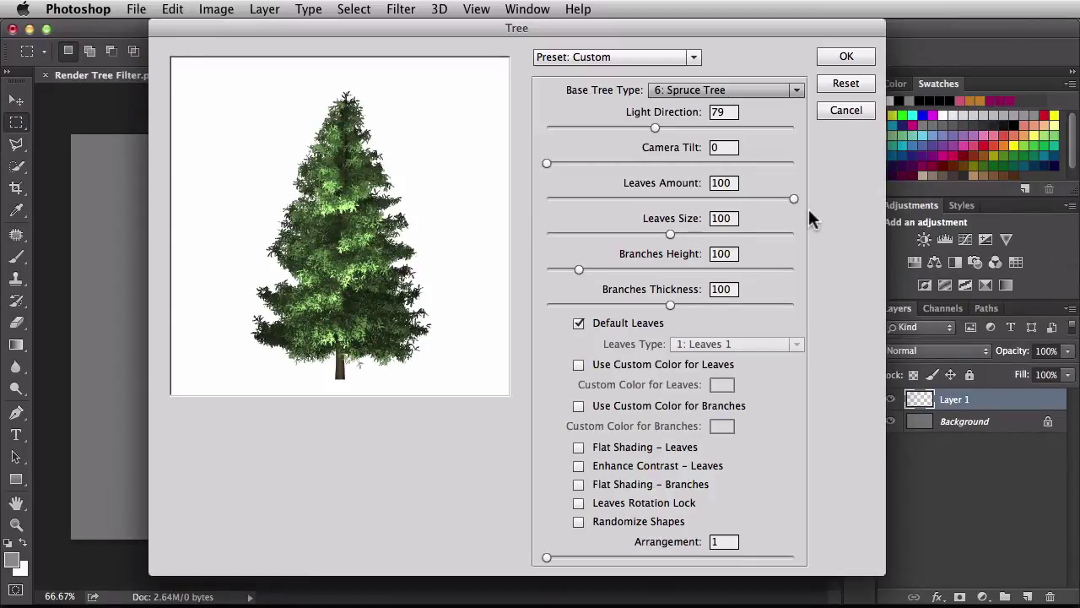
drag(794, 197, 553, 199)
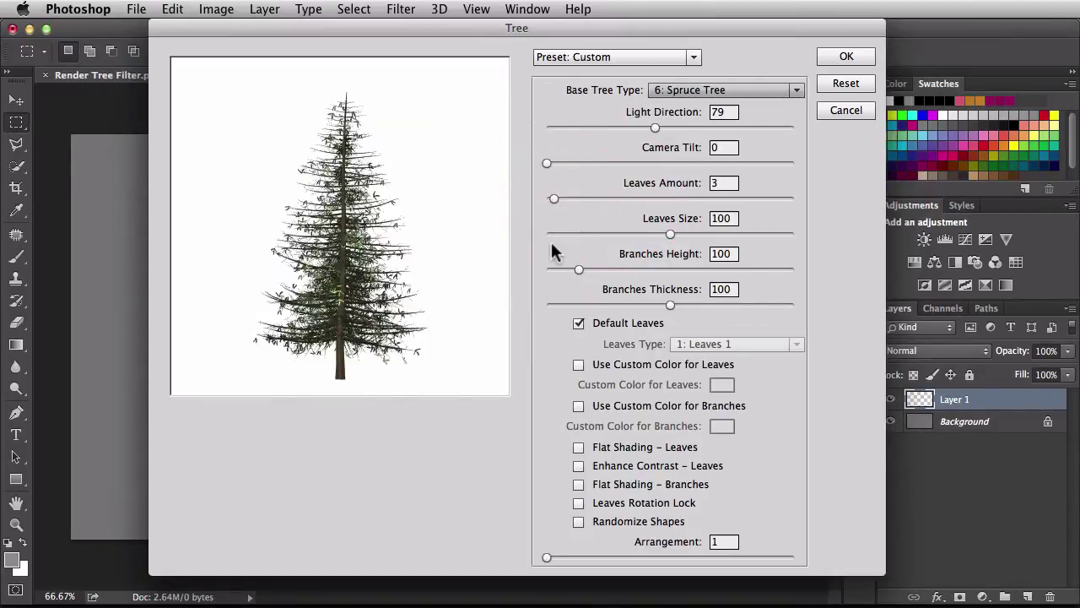
drag(552, 200, 608, 199)
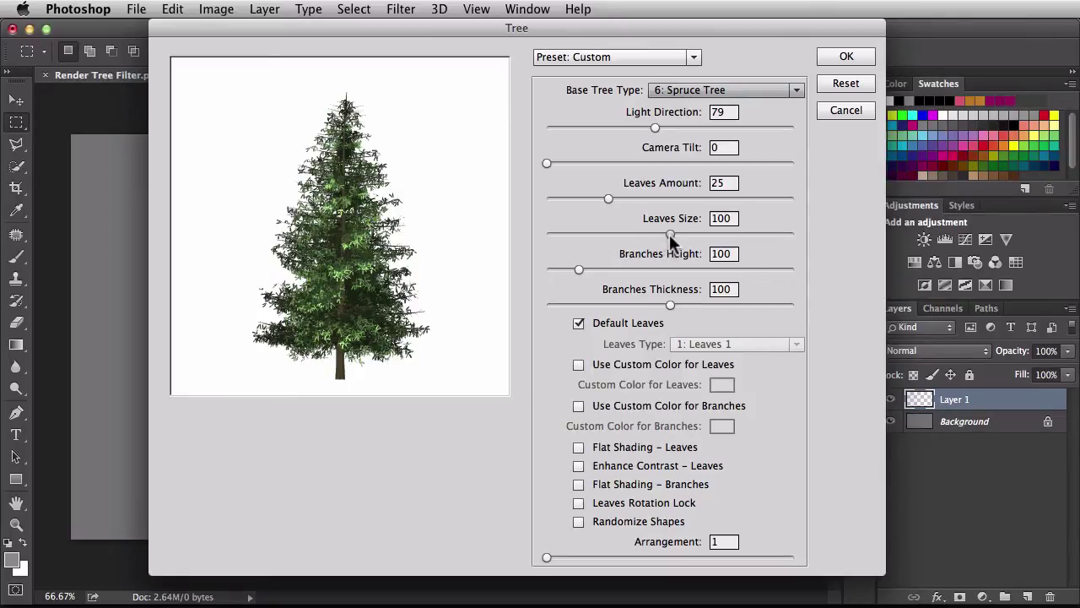
Step: Try leaves sizes of 200 and 77, settle on 60, and raise the branches height to 164
drag(669, 234, 800, 238)
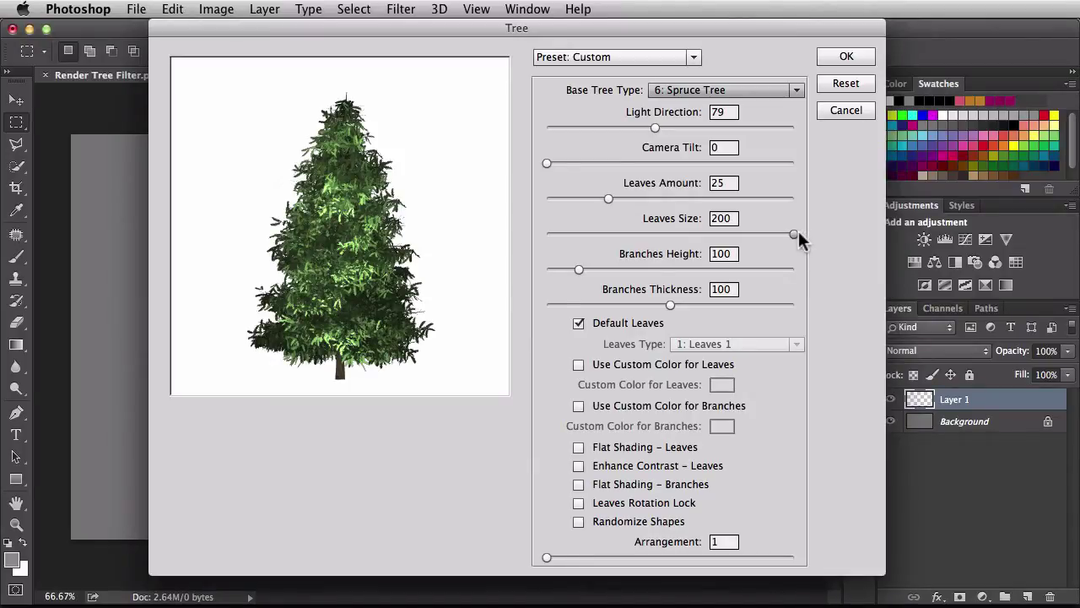
drag(793, 233, 642, 235)
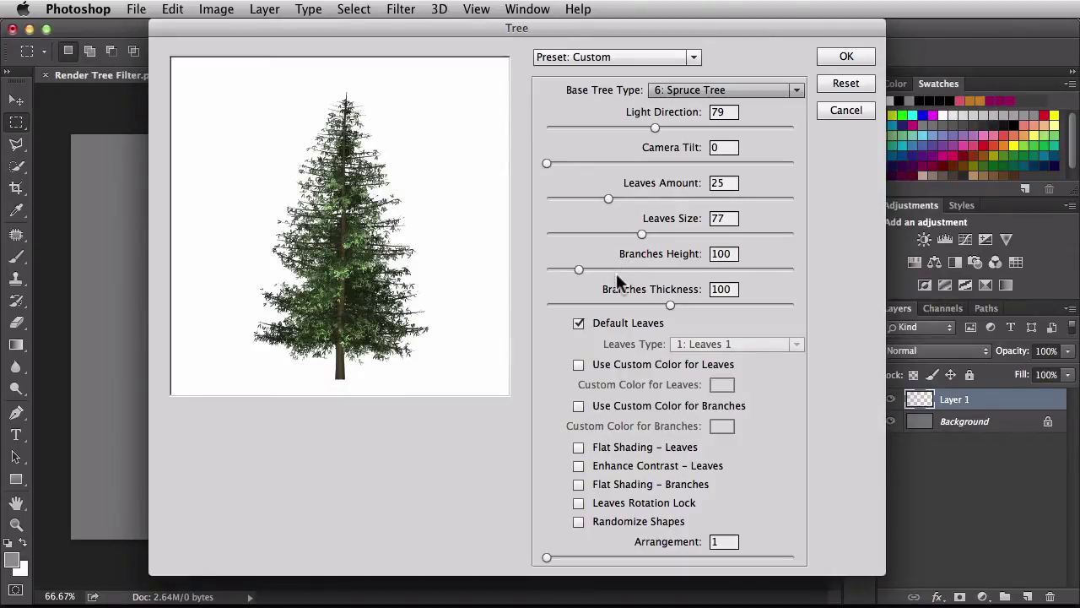
click(331, 359)
drag(580, 268, 647, 270)
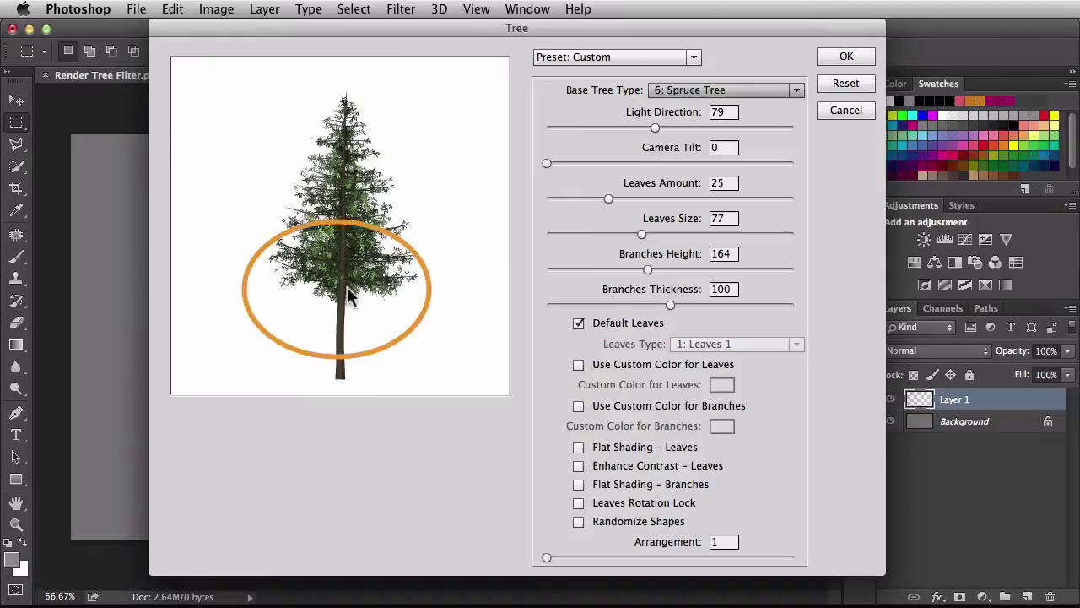
mouse_move(642, 234)
mouse_down()
mouse_move(748, 231)
mouse_move(621, 235)
mouse_up()
Step: Set the branches height to 168 and the branches thickness to 97, trying extremes of 261 and 0
drag(649, 270, 751, 270)
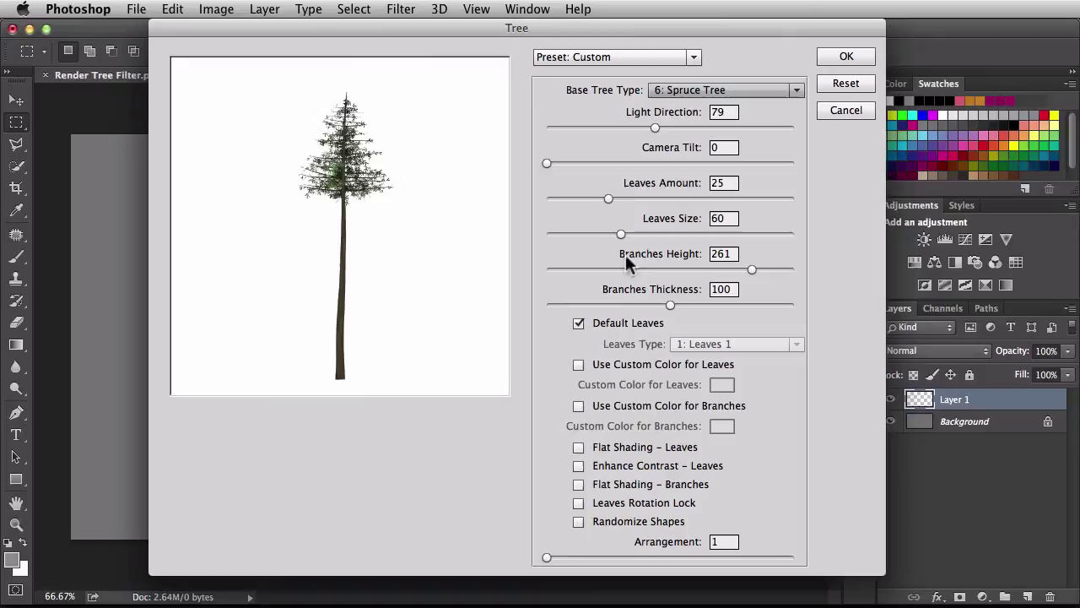
drag(748, 265, 646, 265)
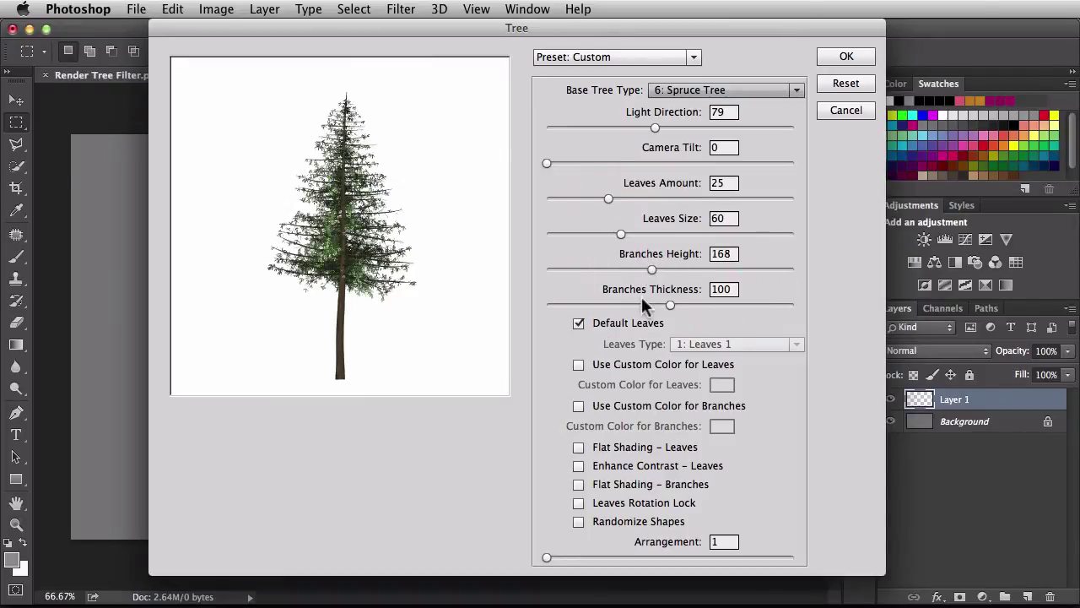
drag(671, 306, 532, 306)
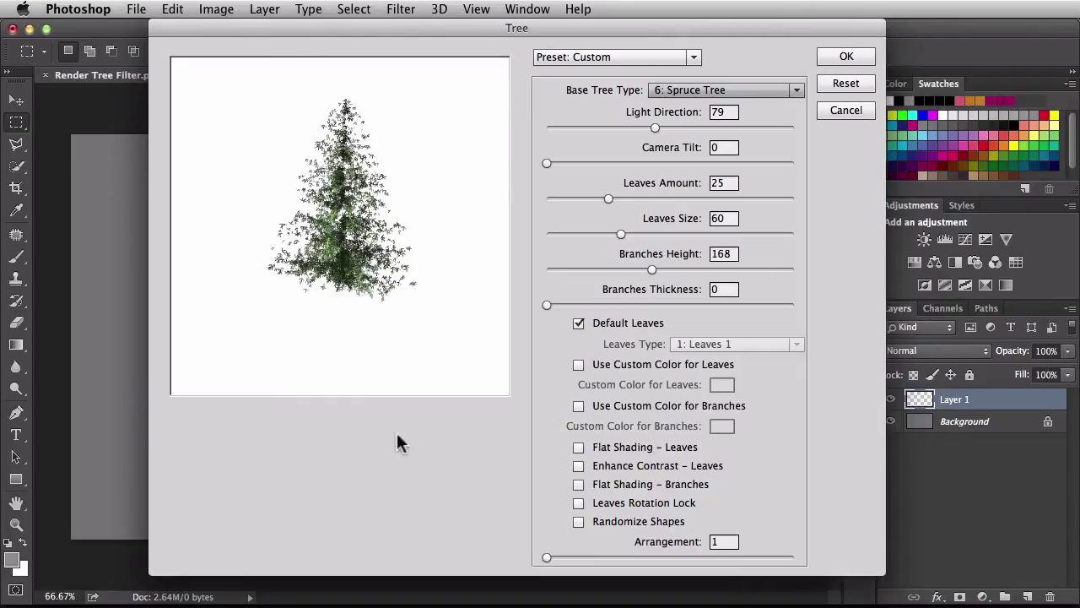
drag(546, 303, 666, 305)
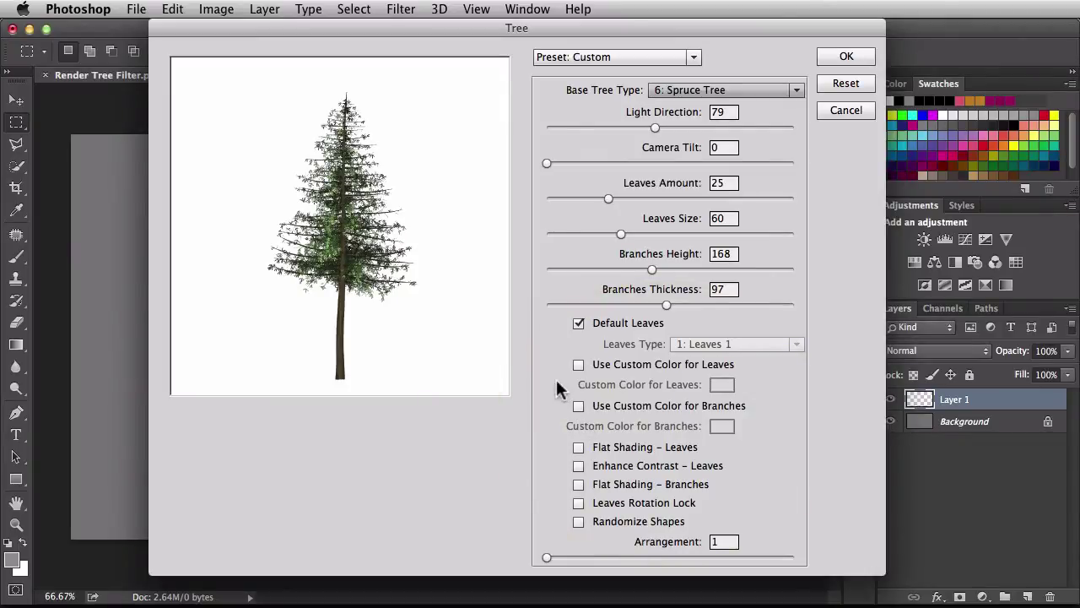
Step: Try replacing the default leaves with the 2: Leaves 2 type, and switch back to the default leaves
click(579, 323)
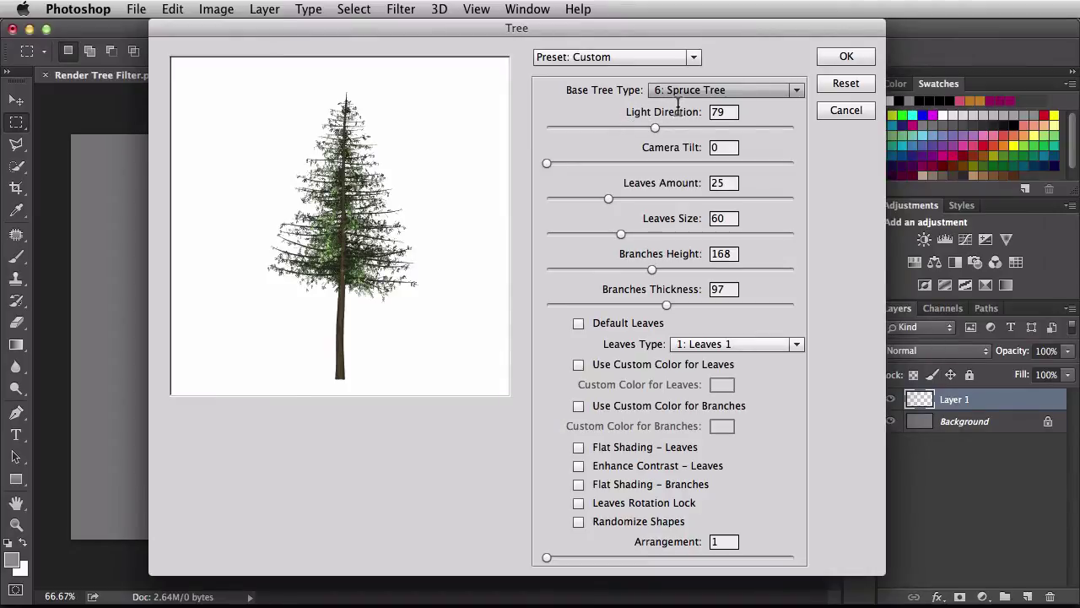
click(797, 348)
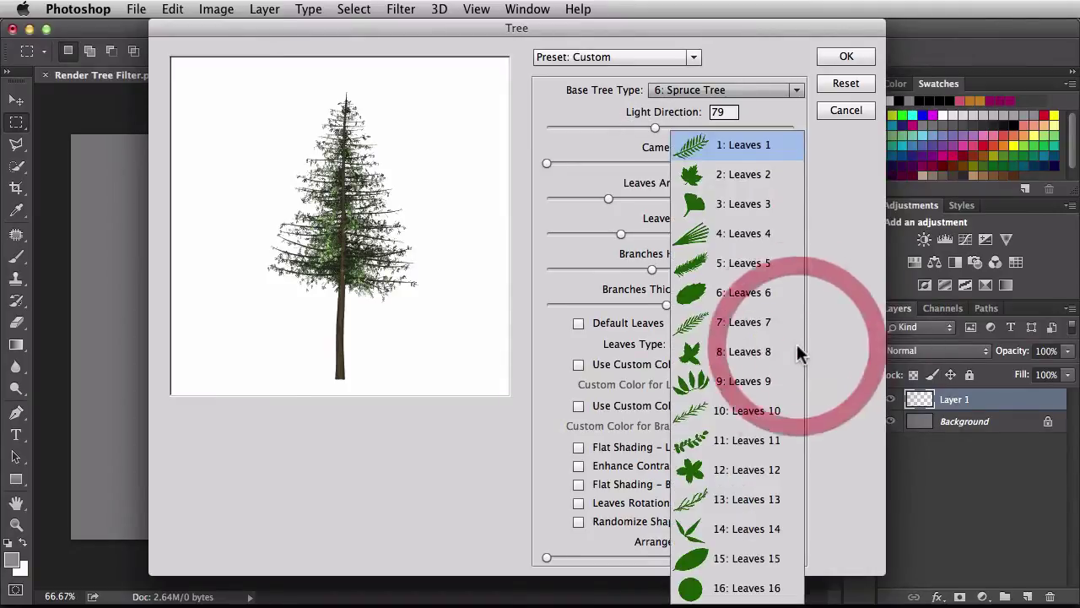
click(737, 178)
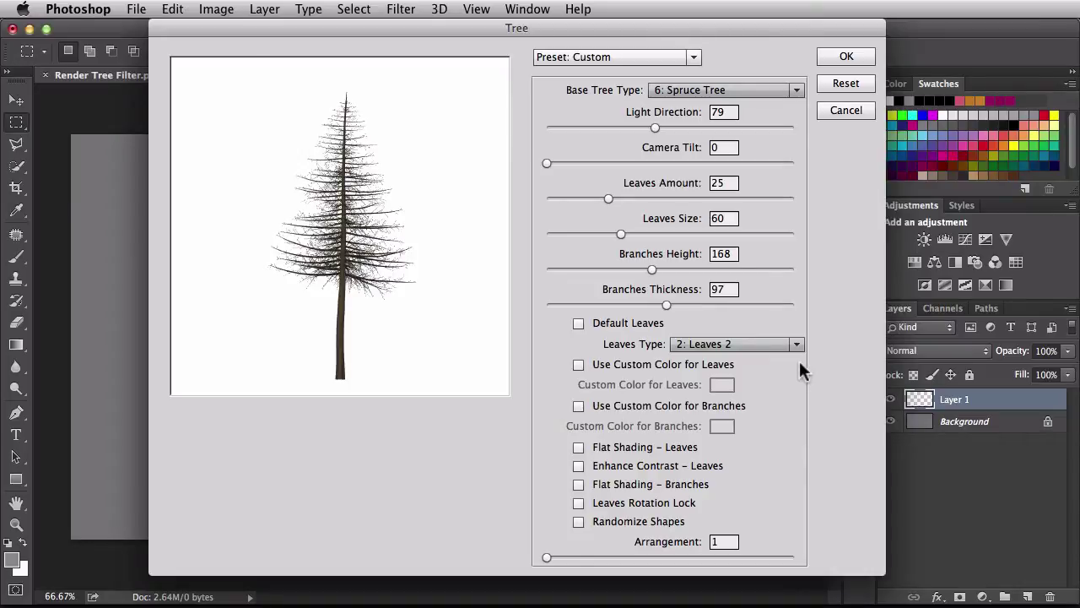
click(580, 324)
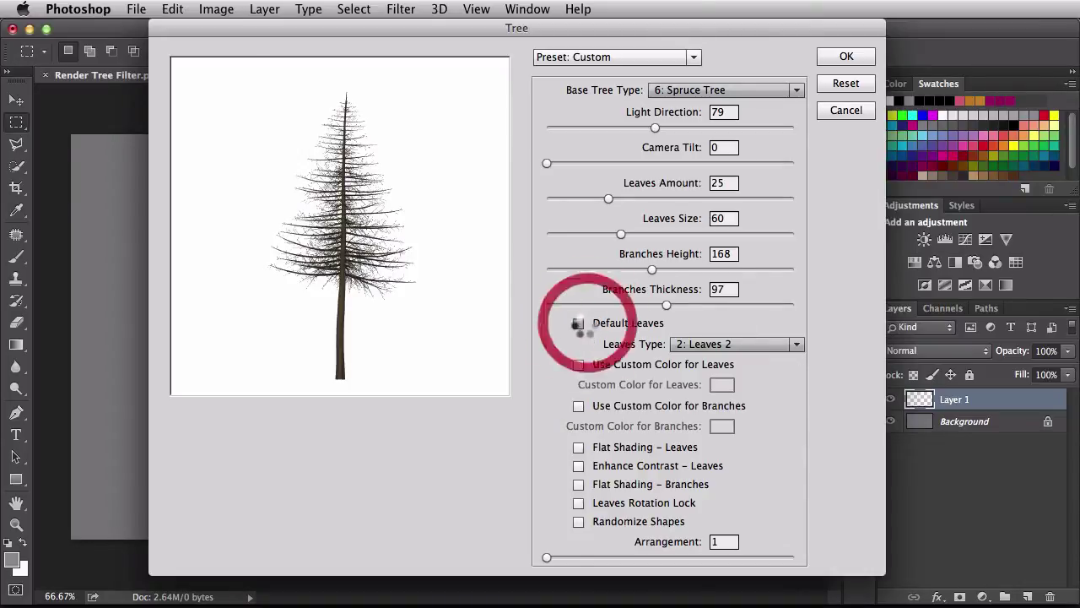
Step: Turn on the custom color for the leaves and try a bright blue
click(579, 364)
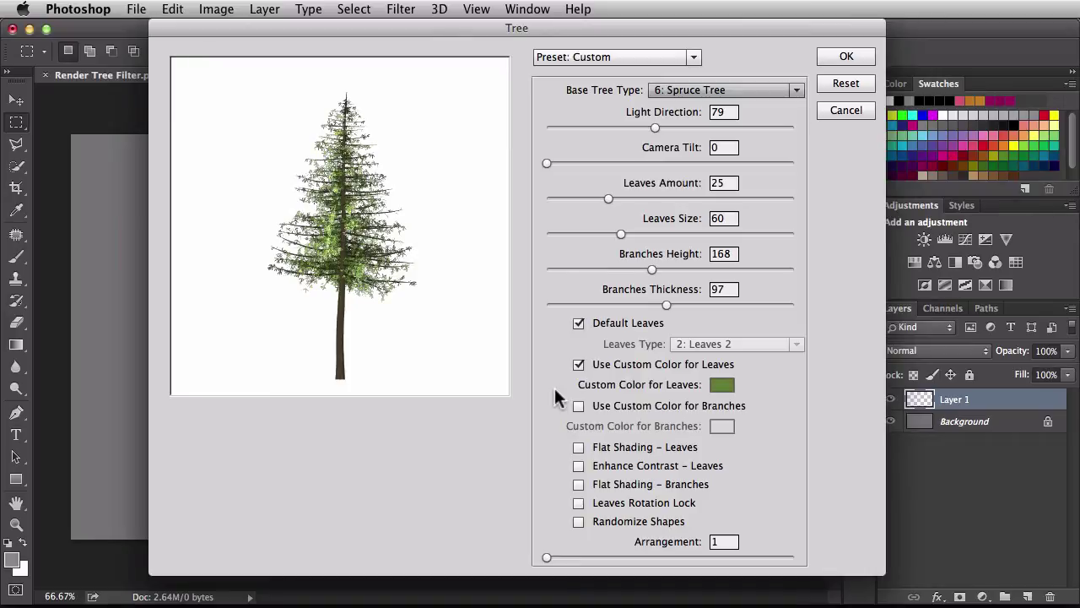
click(725, 385)
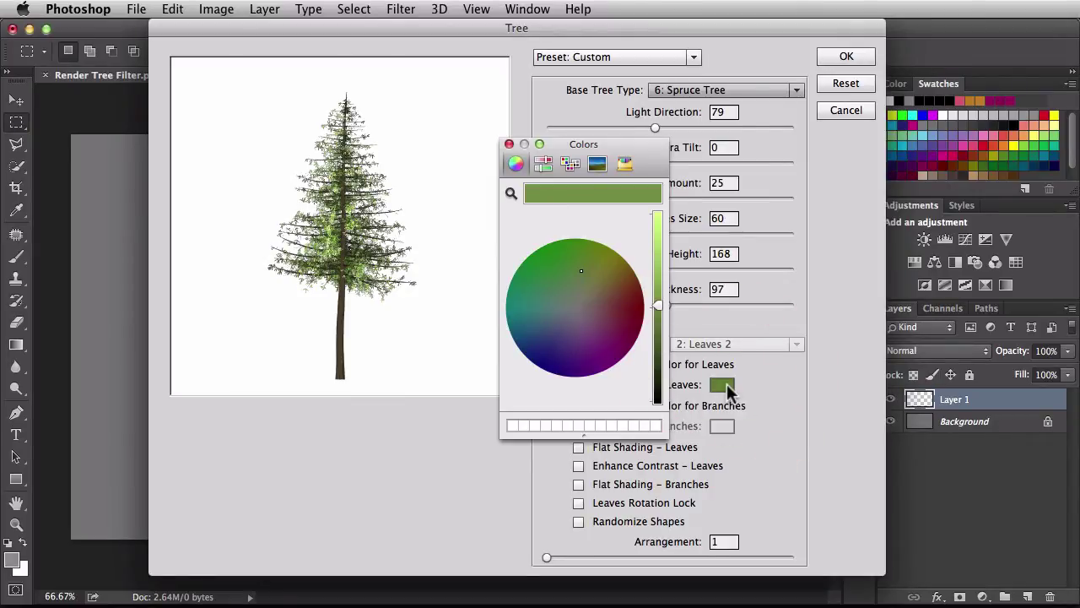
click(542, 359)
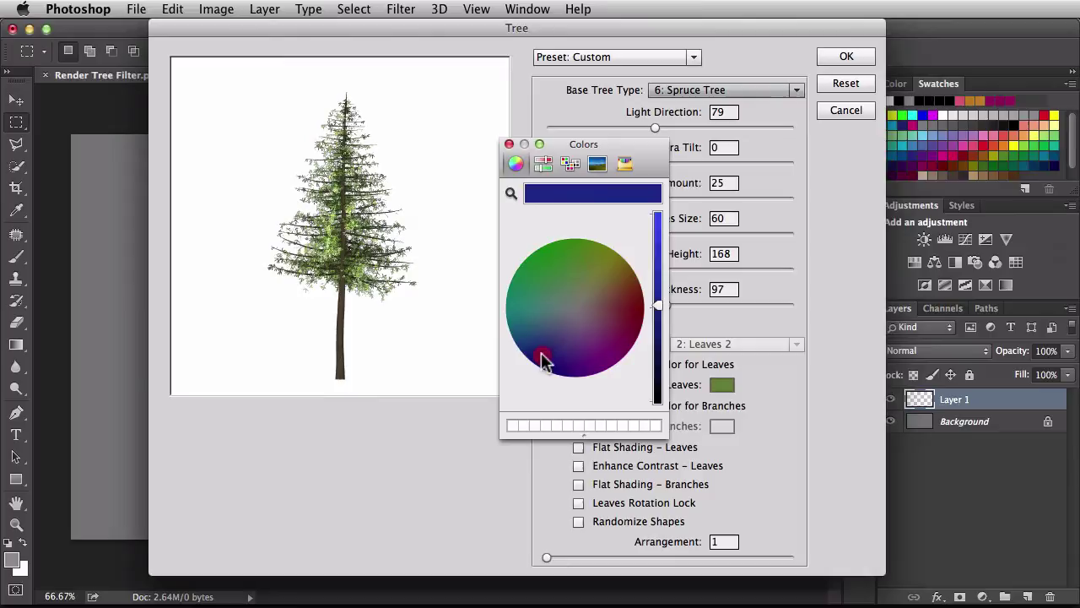
drag(656, 304, 657, 217)
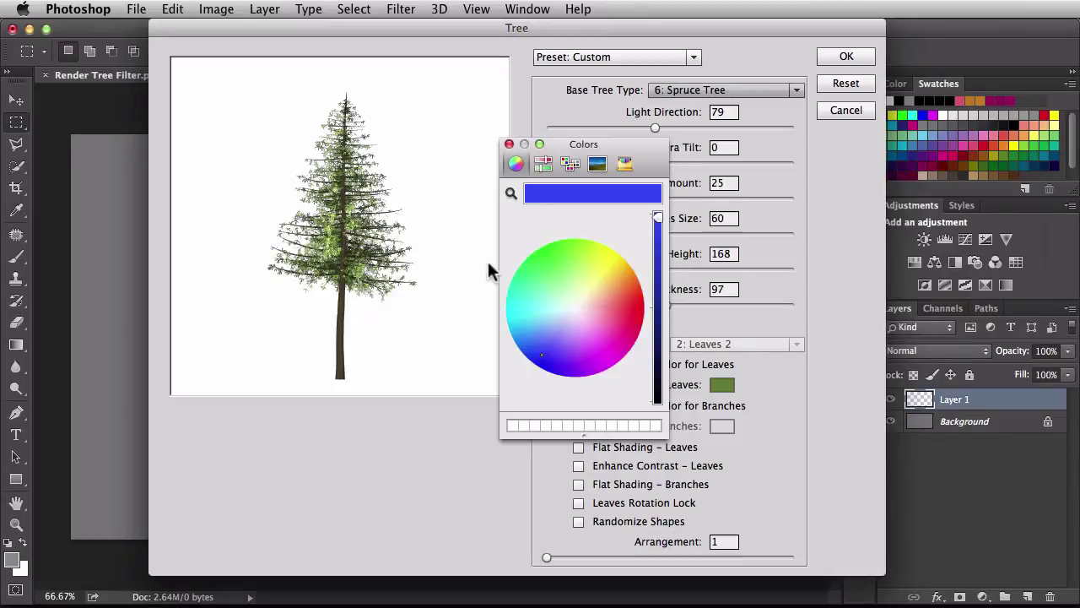
click(508, 143)
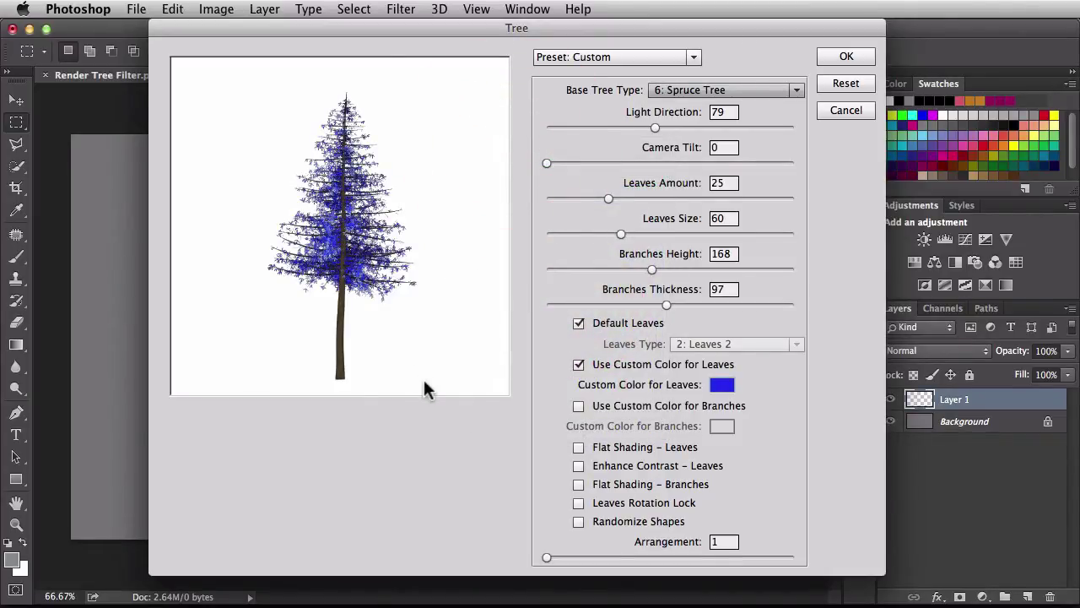
Step: Replace the custom leaf color with a slightly darkened yellow
click(718, 386)
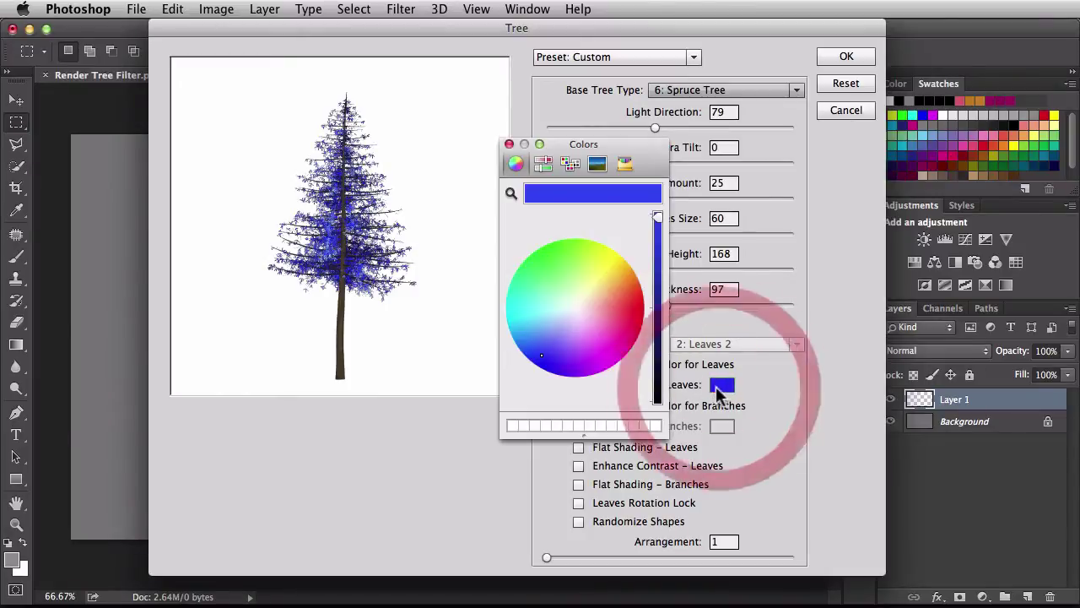
click(614, 257)
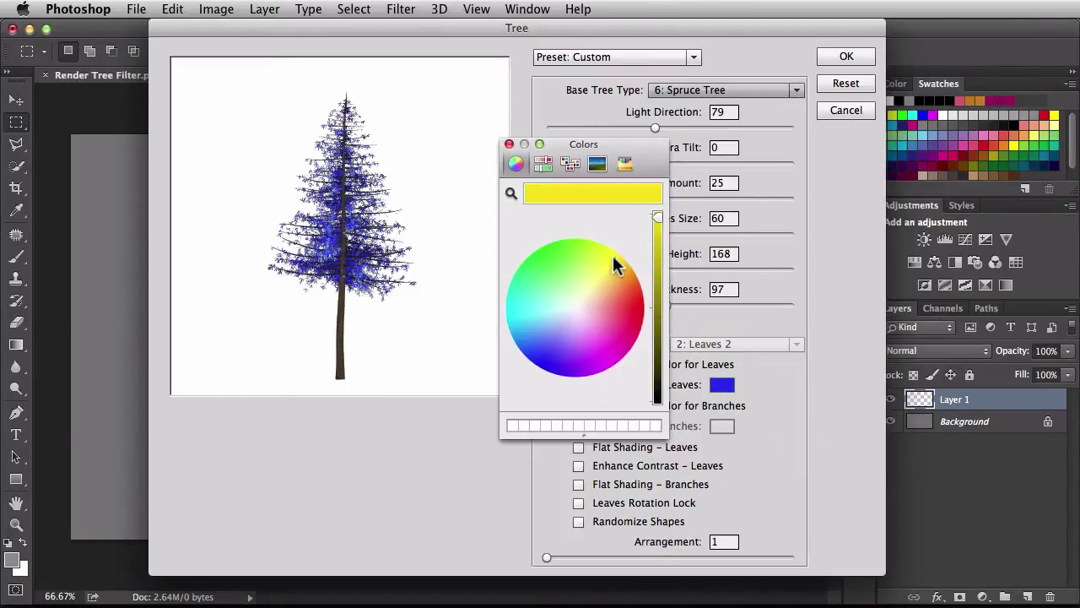
click(657, 225)
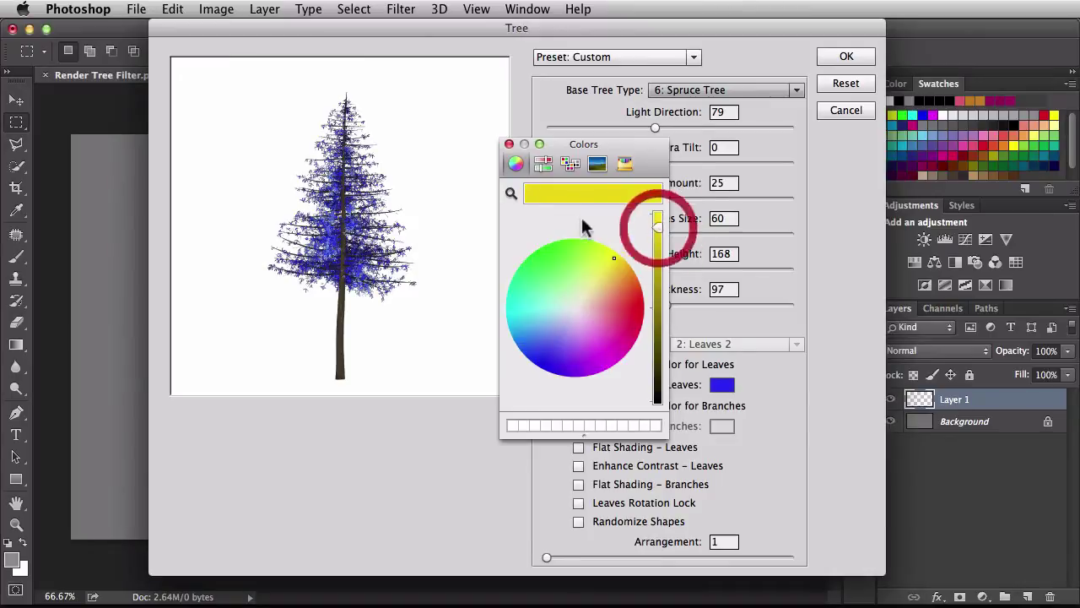
click(509, 145)
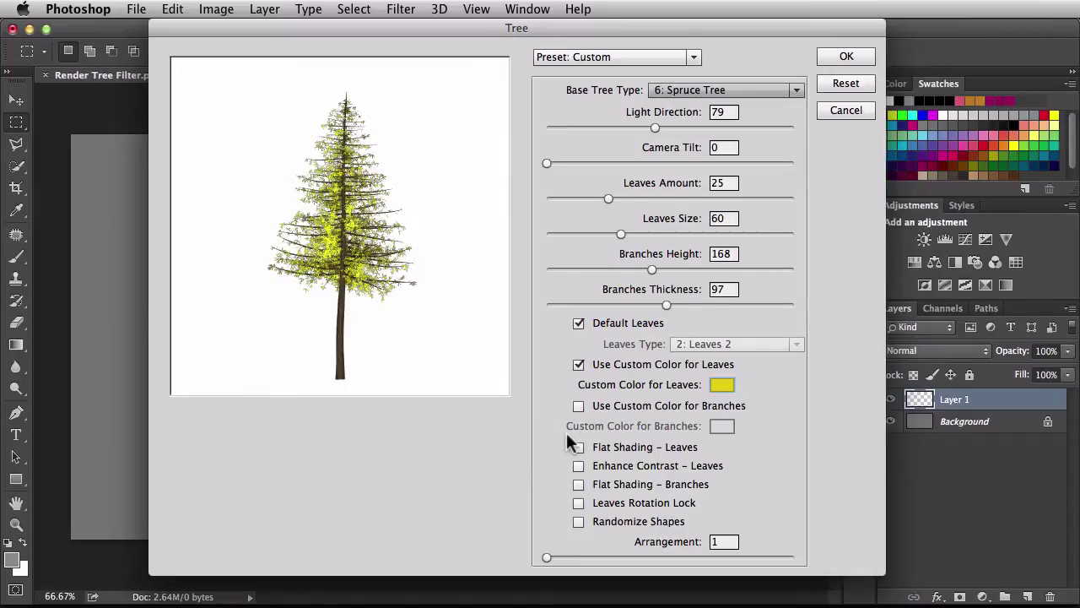
Step: Try a dark gray custom color for the branches, and turn off the custom colors for both branches and leaves
click(578, 406)
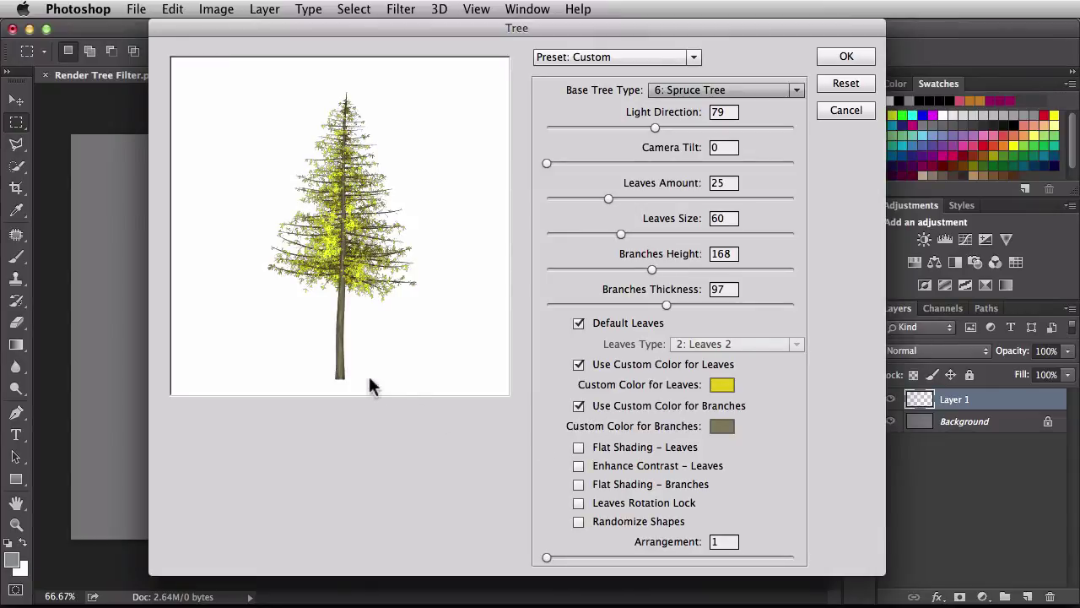
click(719, 426)
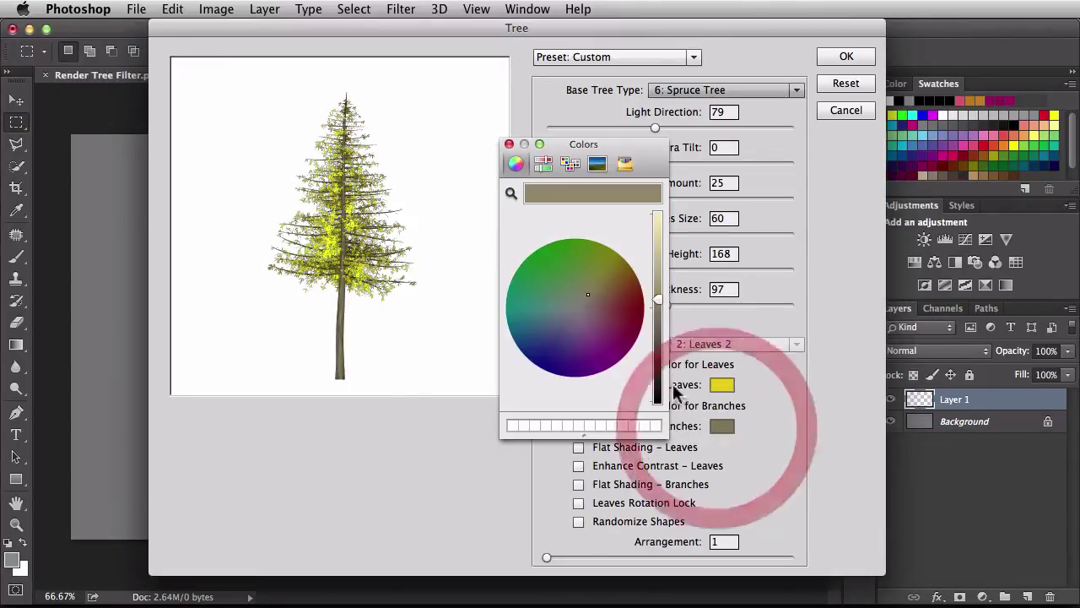
click(659, 338)
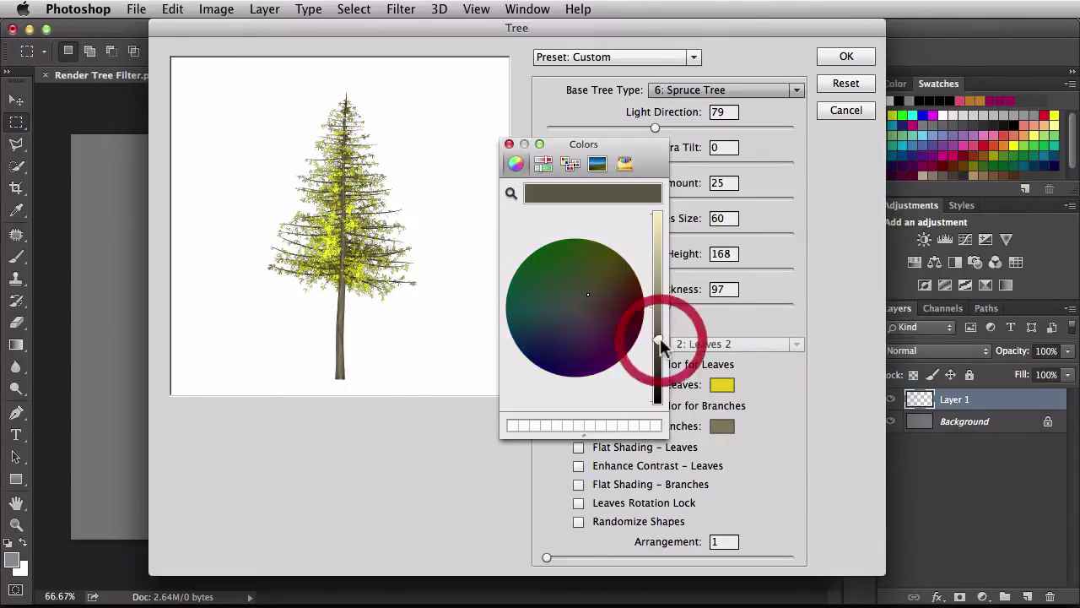
click(508, 145)
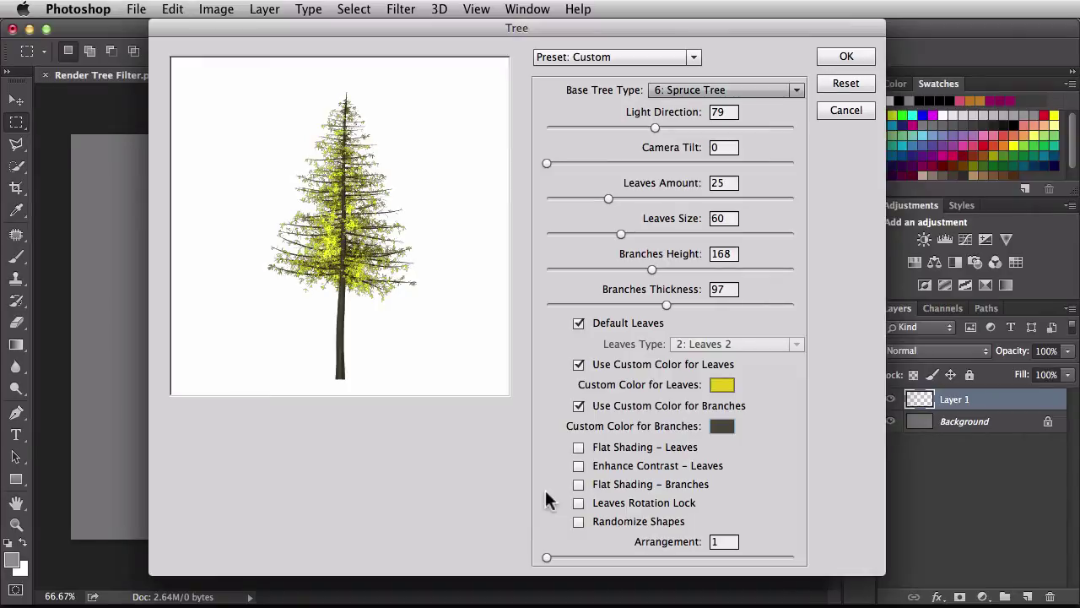
click(578, 406)
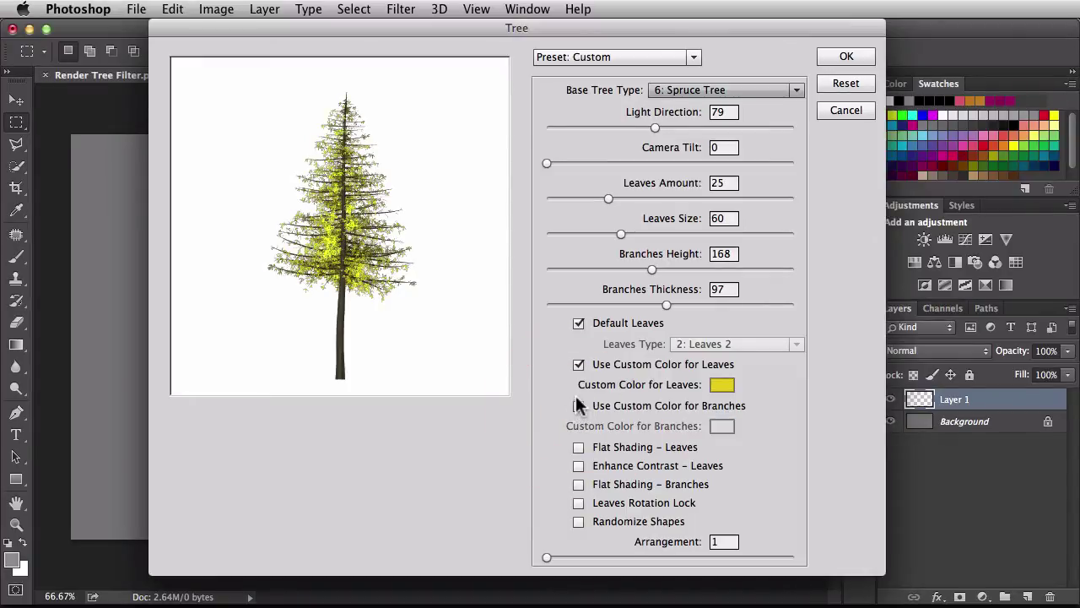
click(578, 365)
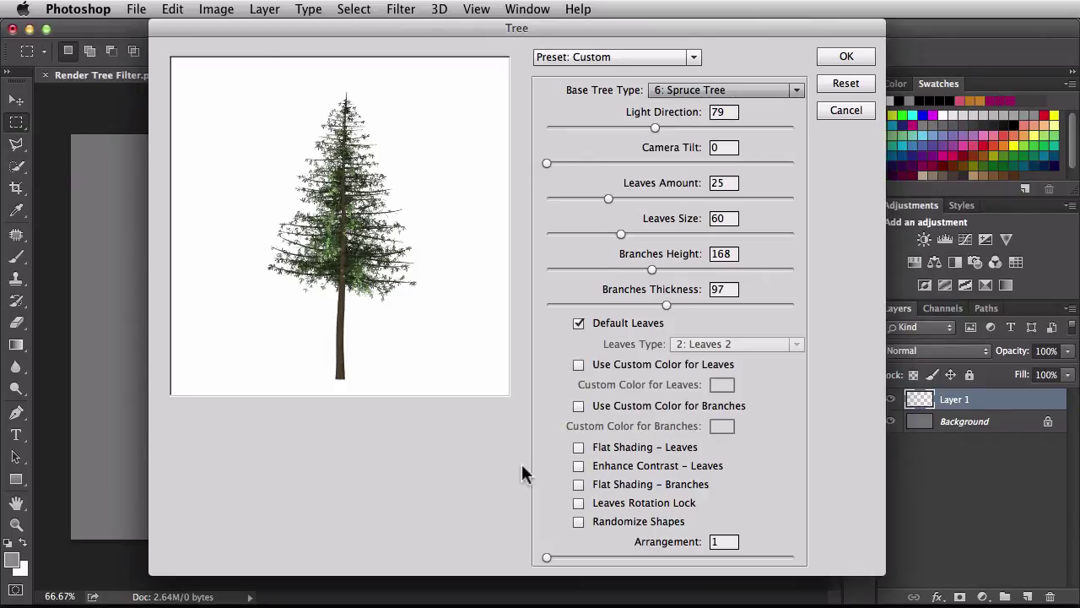
Step: Try flat shading on the leaves and the branches together with the leaves rotation lock
click(578, 445)
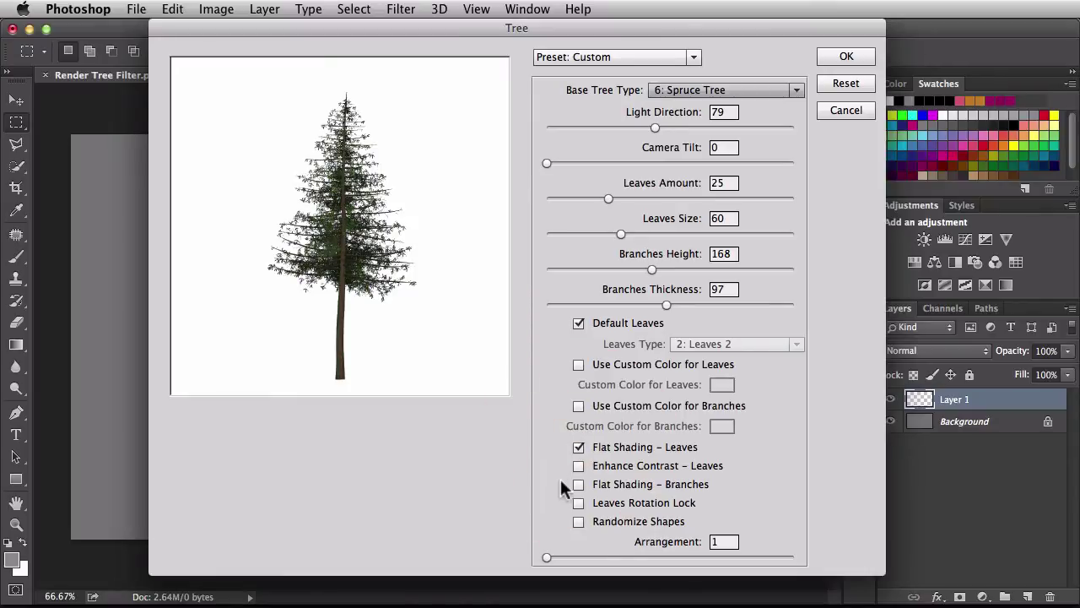
click(577, 483)
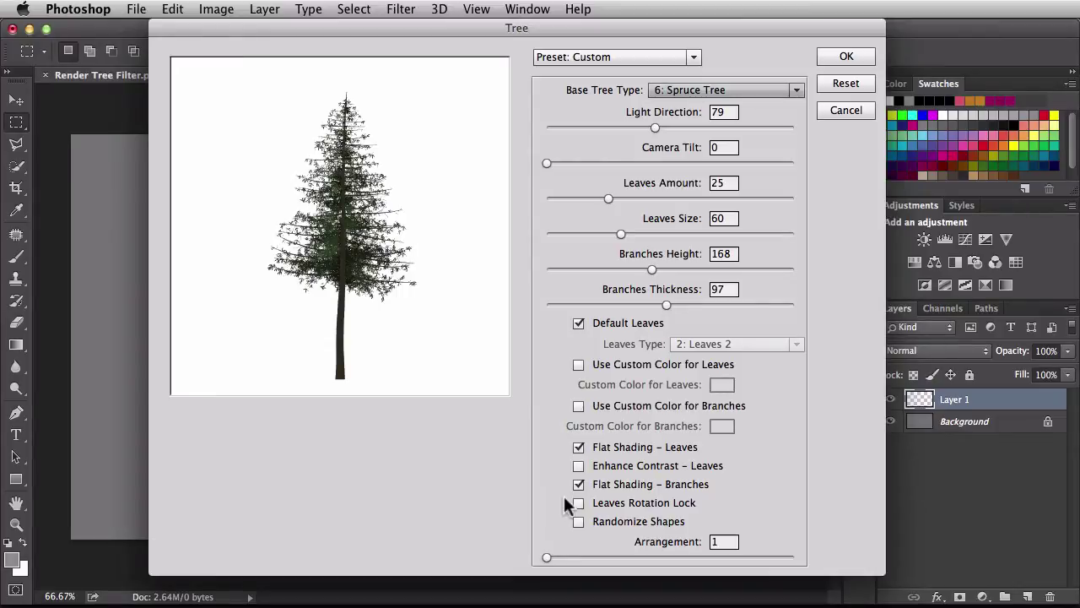
click(578, 502)
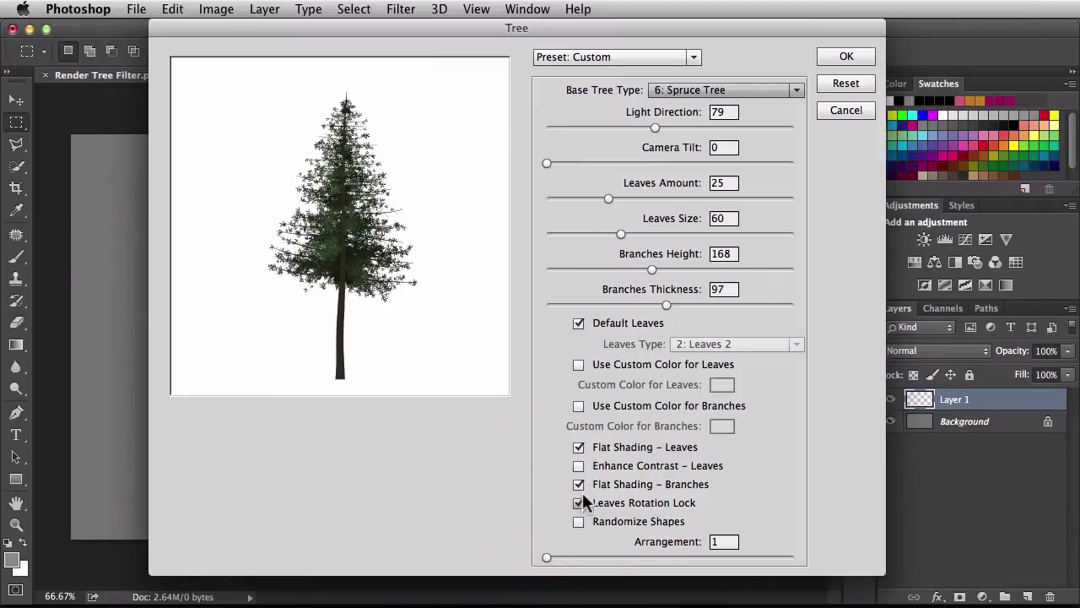
Step: Enhance the contrast of the leaves, and turn off the leaves rotation lock and both flat shading options
click(582, 467)
click(579, 503)
click(578, 483)
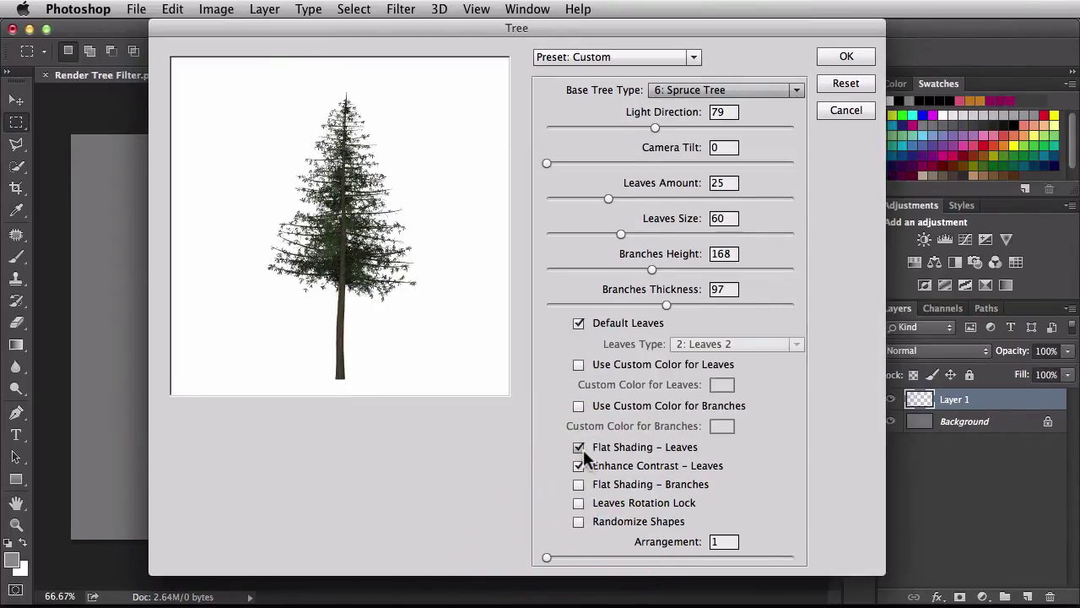
click(579, 447)
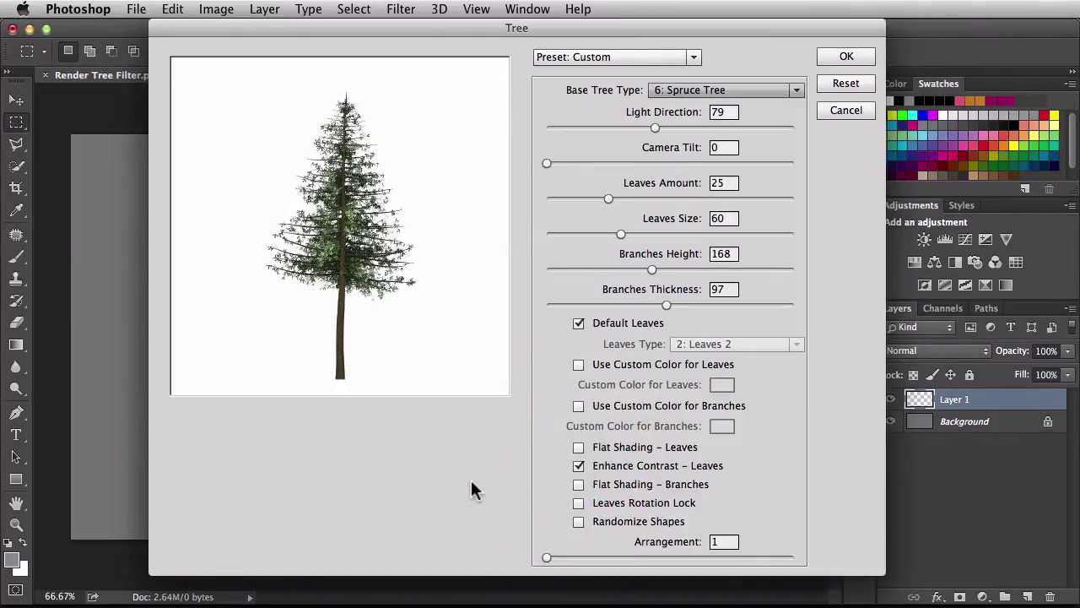
Step: Try randomized shapes and an arrangement of 90.4, and settle on an arrangement of 24.8 without randomizing
click(578, 522)
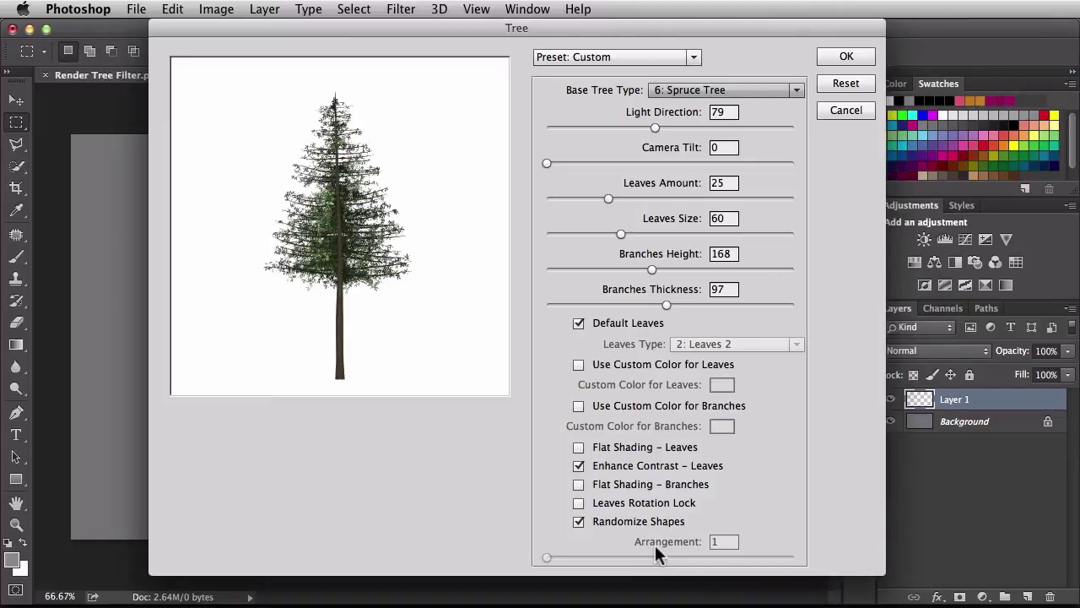
click(579, 521)
drag(547, 557, 769, 559)
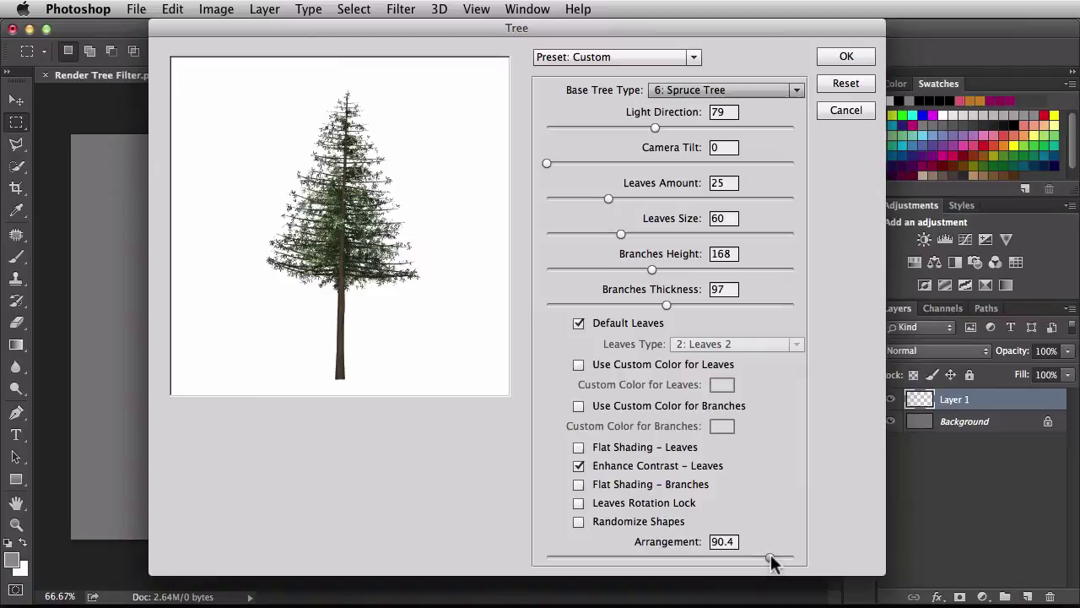
drag(770, 558, 605, 558)
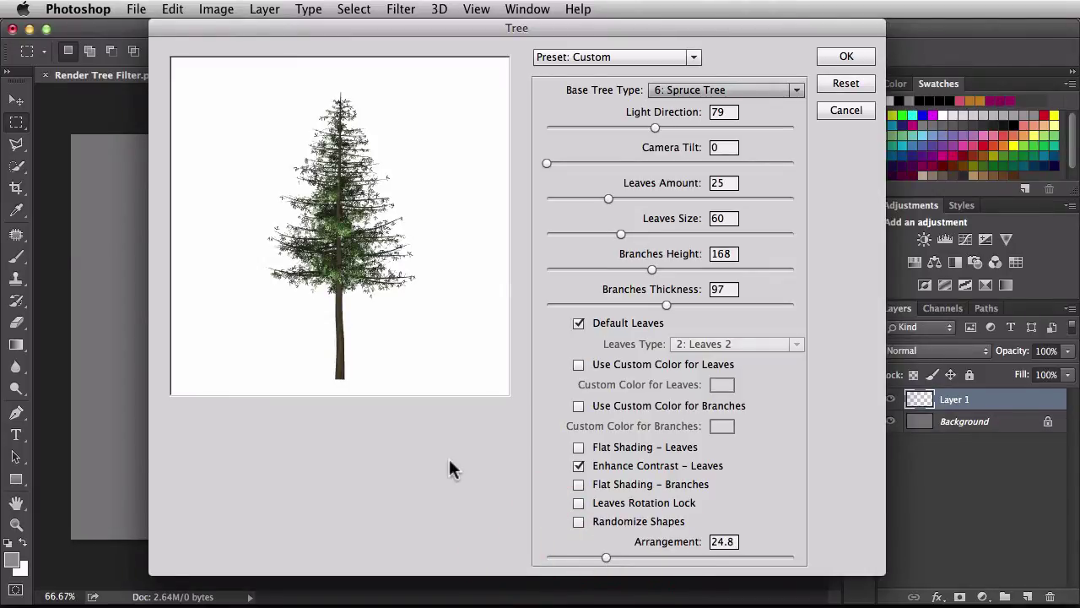
Step: Render the spruce tree onto Layer 1 with the current settings and convert the layer to a smart object
click(693, 57)
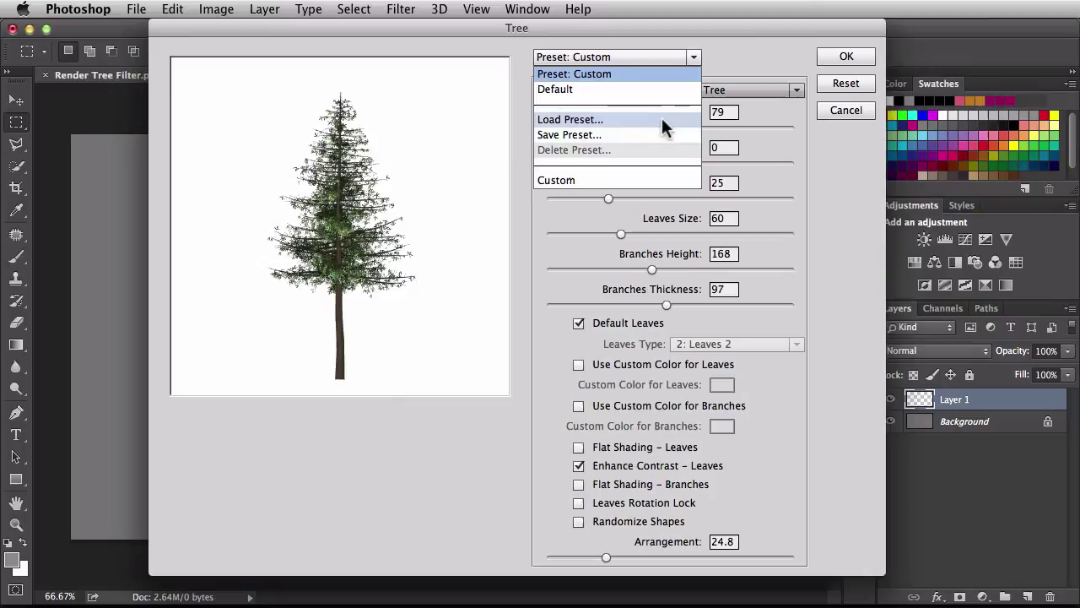
click(729, 62)
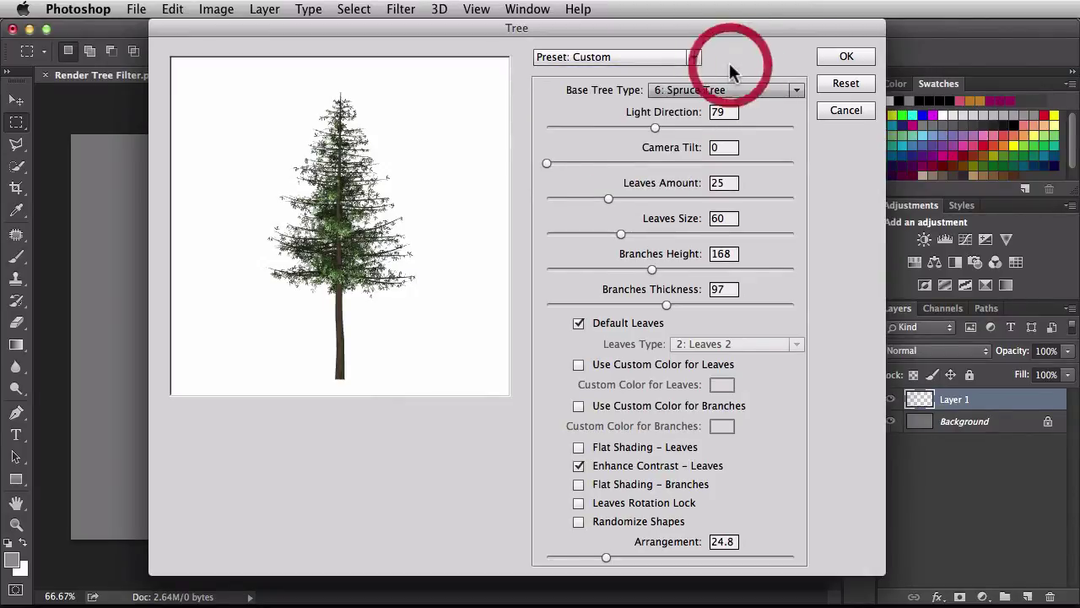
click(823, 56)
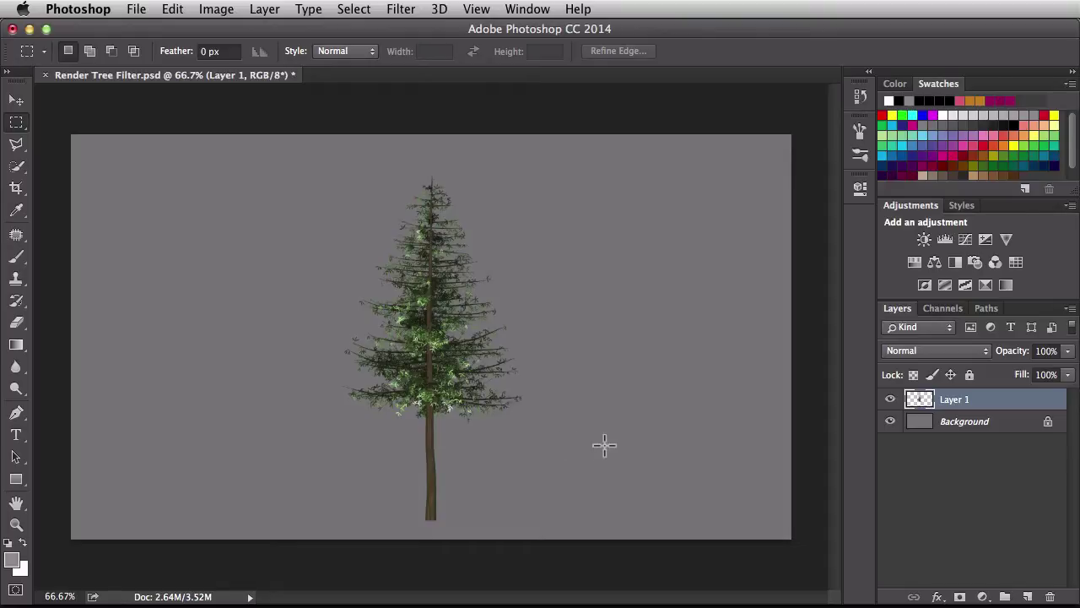
right_click(996, 407)
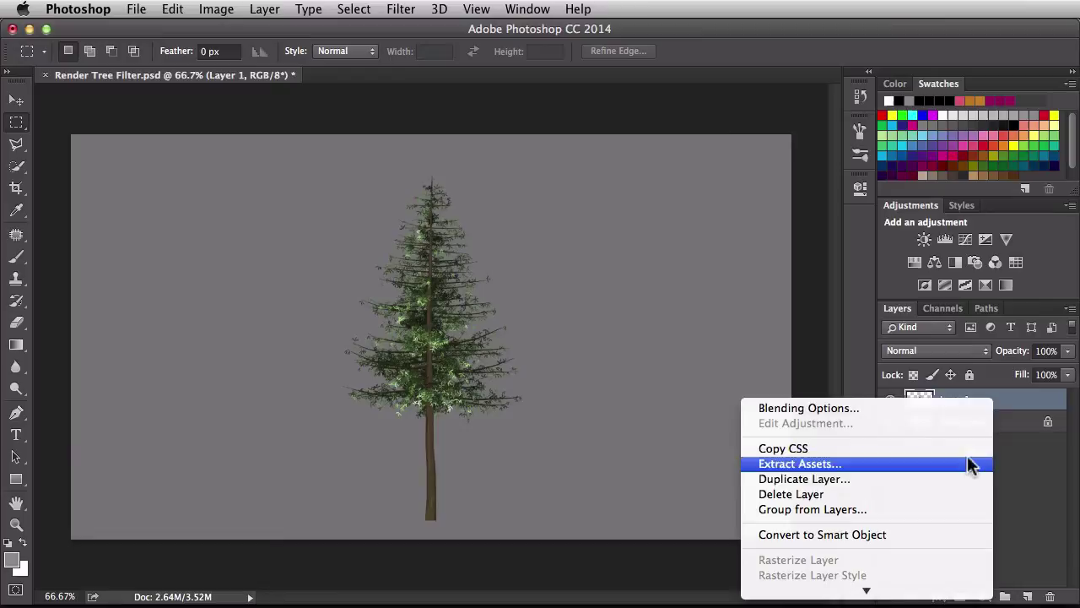
click(945, 536)
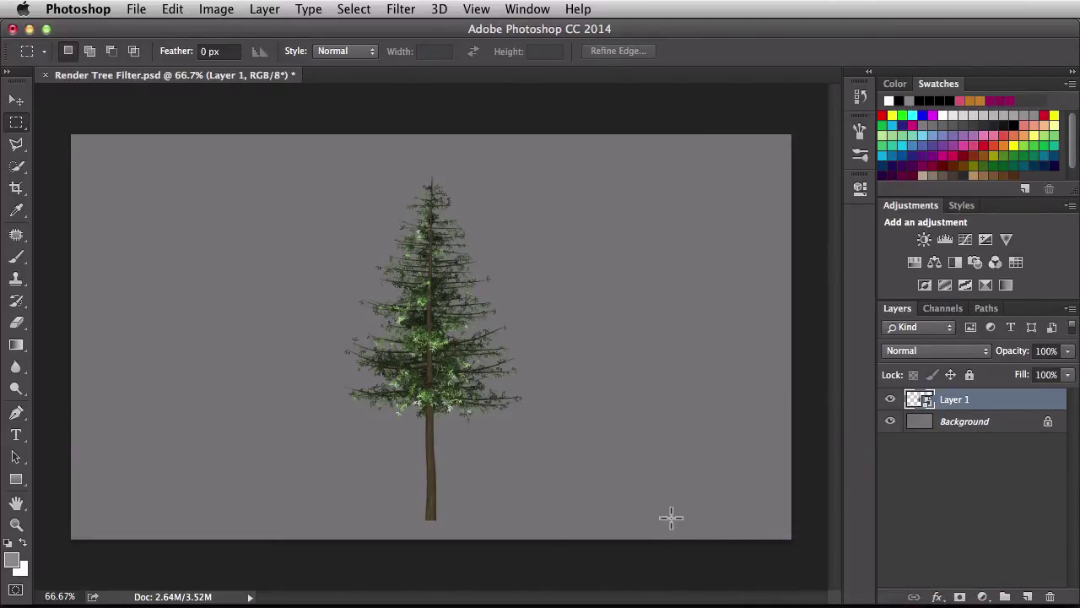
Step: Scale the tree down proportionally to about 69% and move it slightly up and left on the canvas
key(super+t)
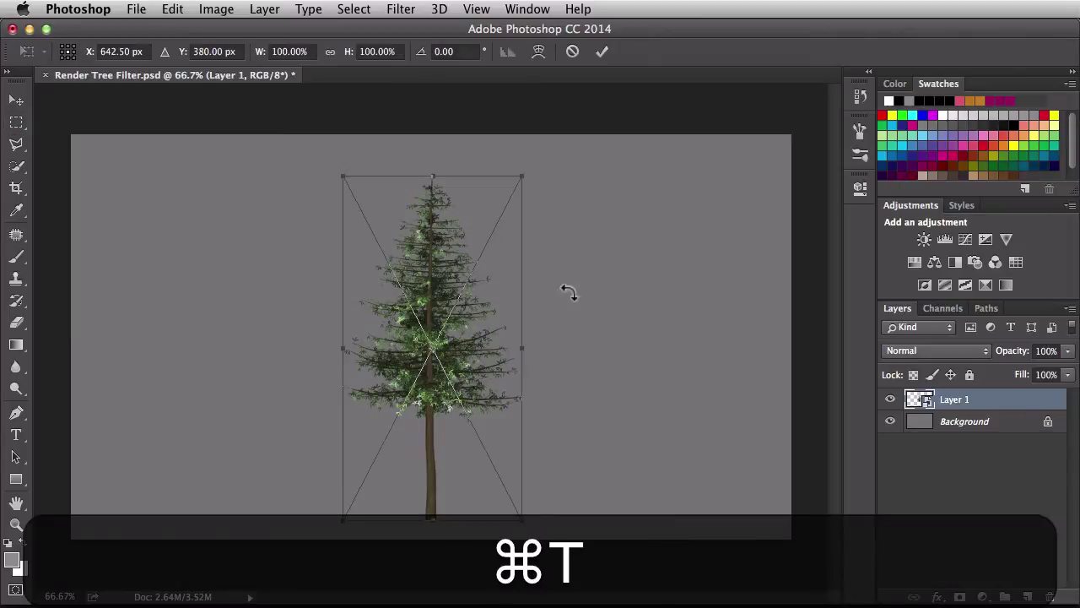
drag(523, 173, 465, 282)
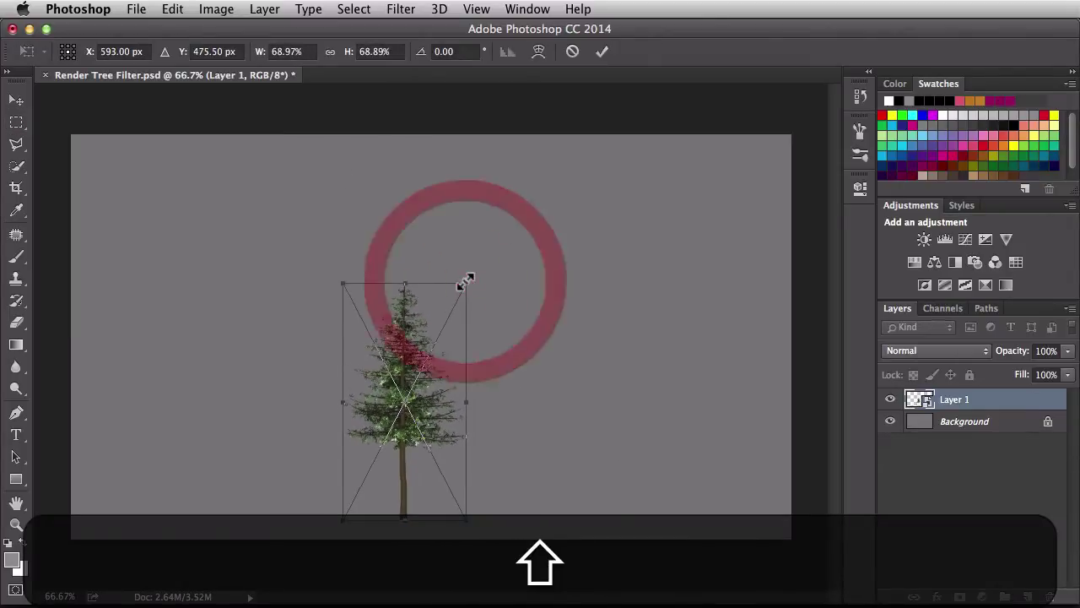
key(shift+Return)
click(405, 381)
key(v)
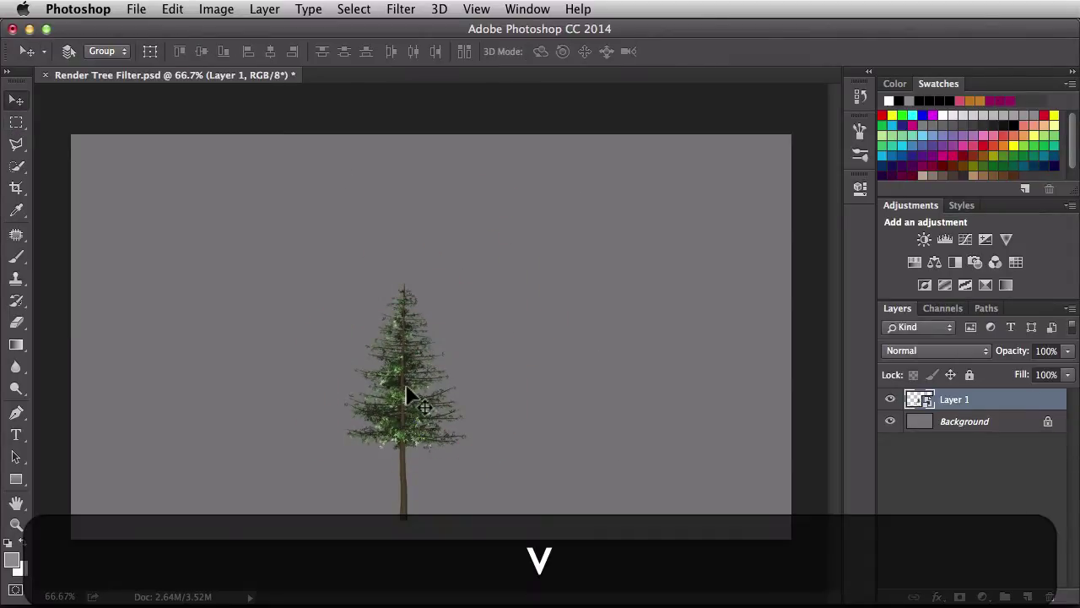
drag(408, 393, 359, 376)
Step: Enlarge the tree proportionally to nearly its original height and move it farther toward the canvas's left side
key(super+t)
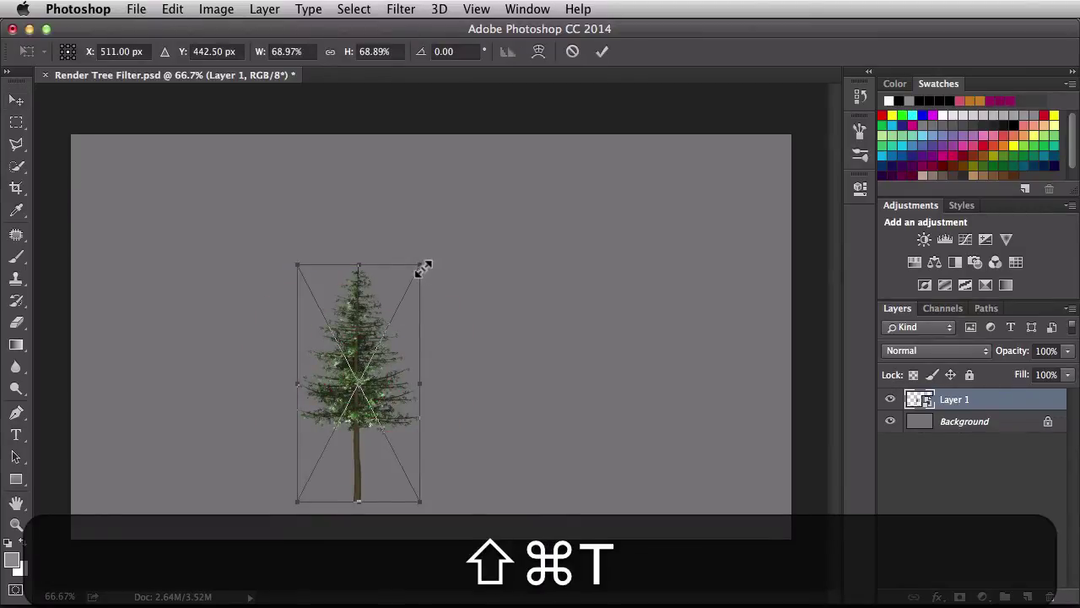
drag(422, 268, 464, 216)
key(Return)
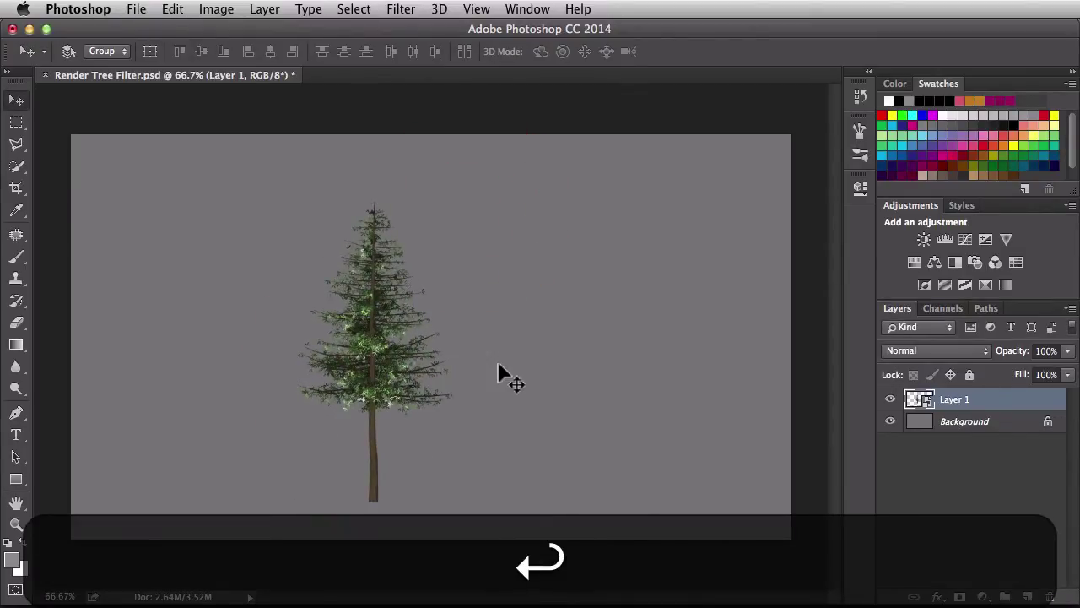
drag(405, 380, 302, 344)
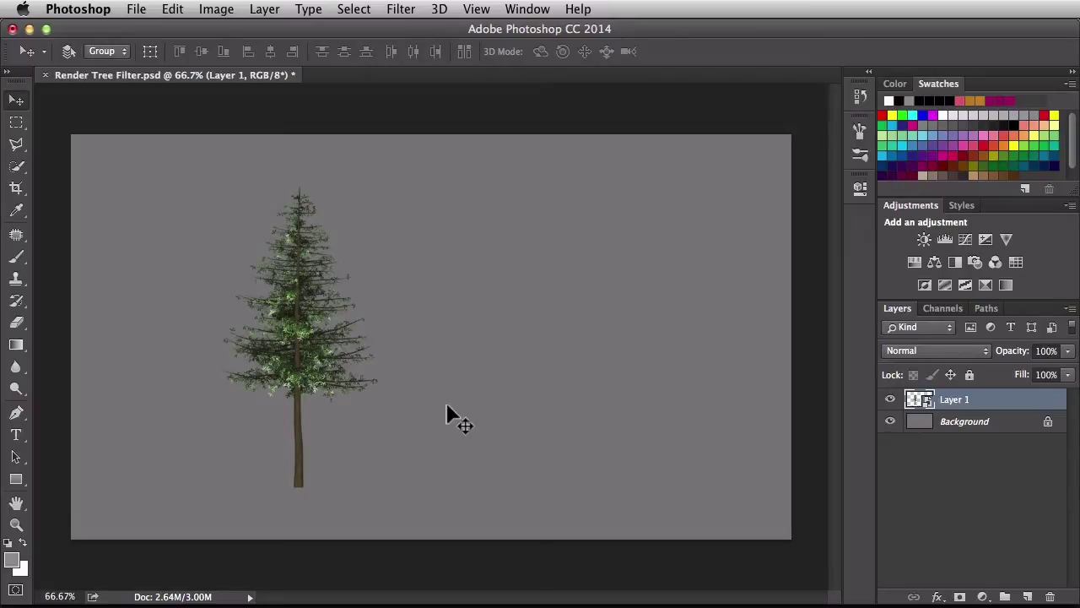
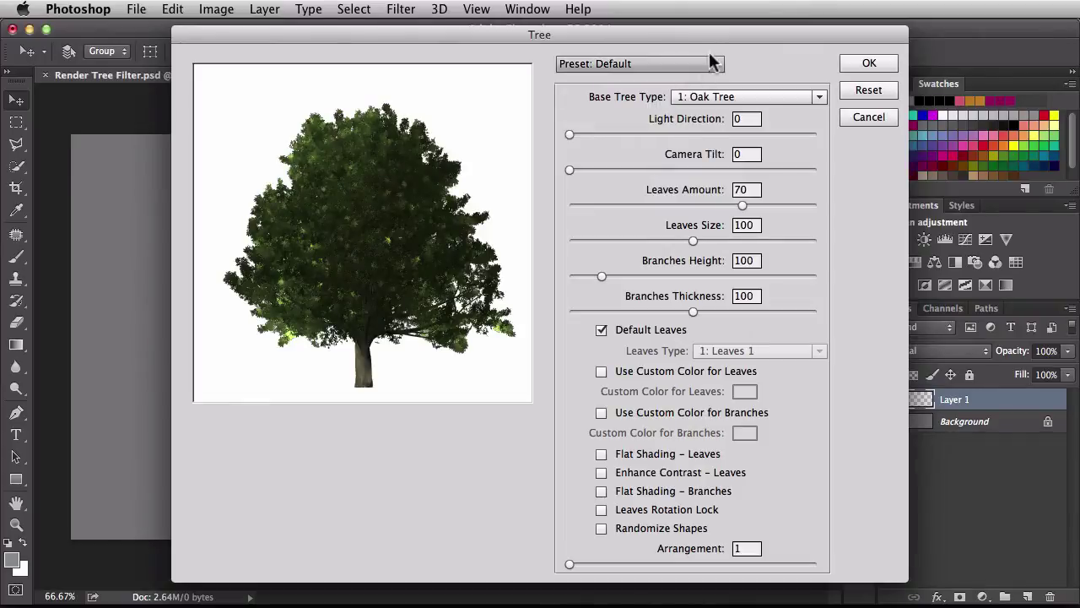
Step: Try light directions of 66 and 91 for the oak tree, settle on 32, and set the camera tilt to 4
drag(699, 30, 623, 24)
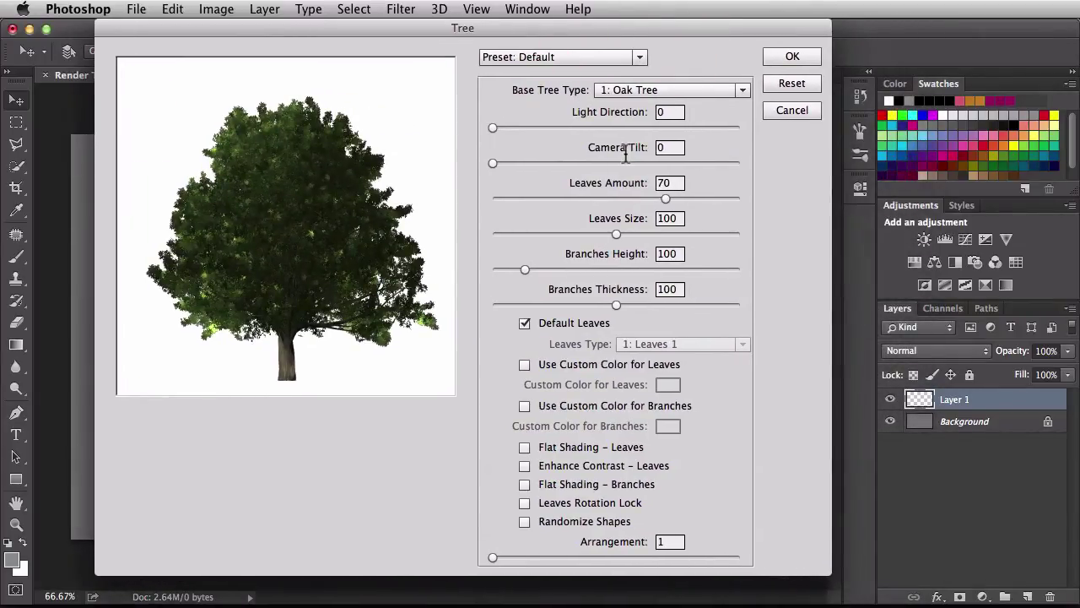
drag(492, 128, 583, 127)
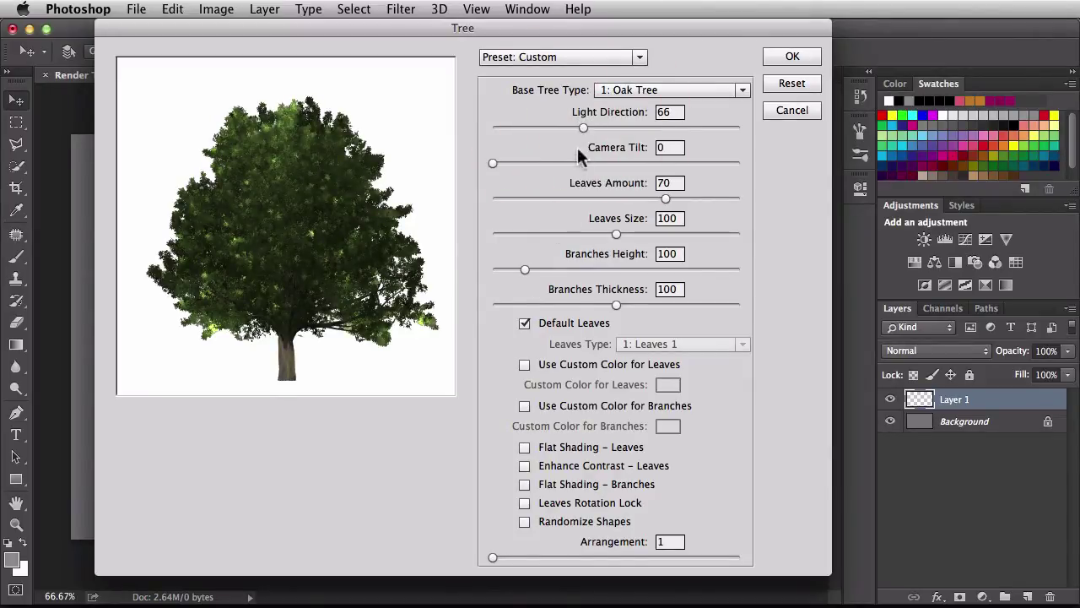
drag(596, 127, 617, 128)
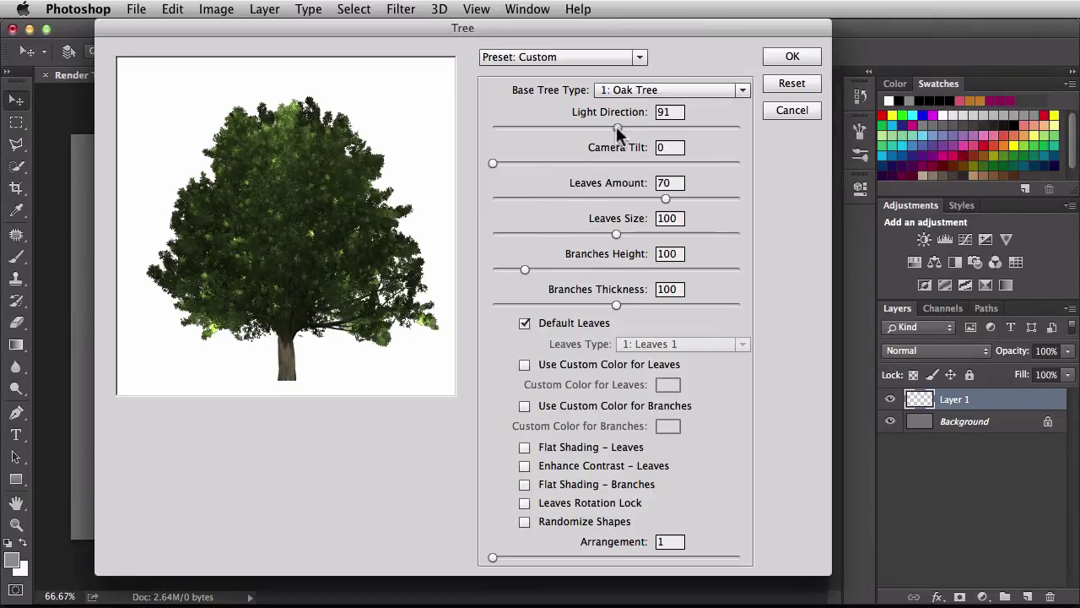
drag(616, 128, 583, 127)
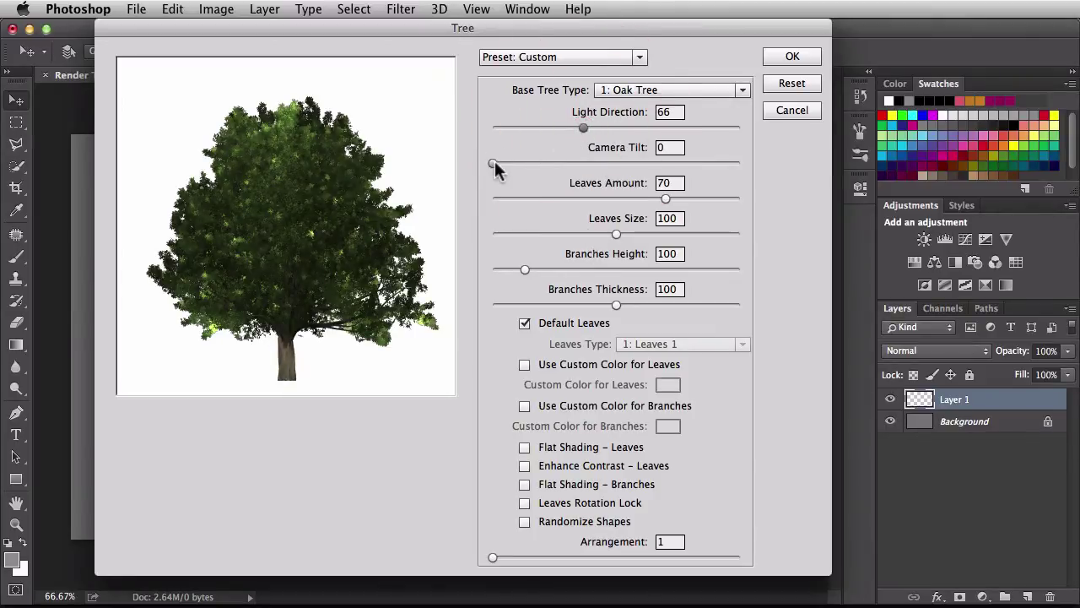
drag(494, 160, 533, 162)
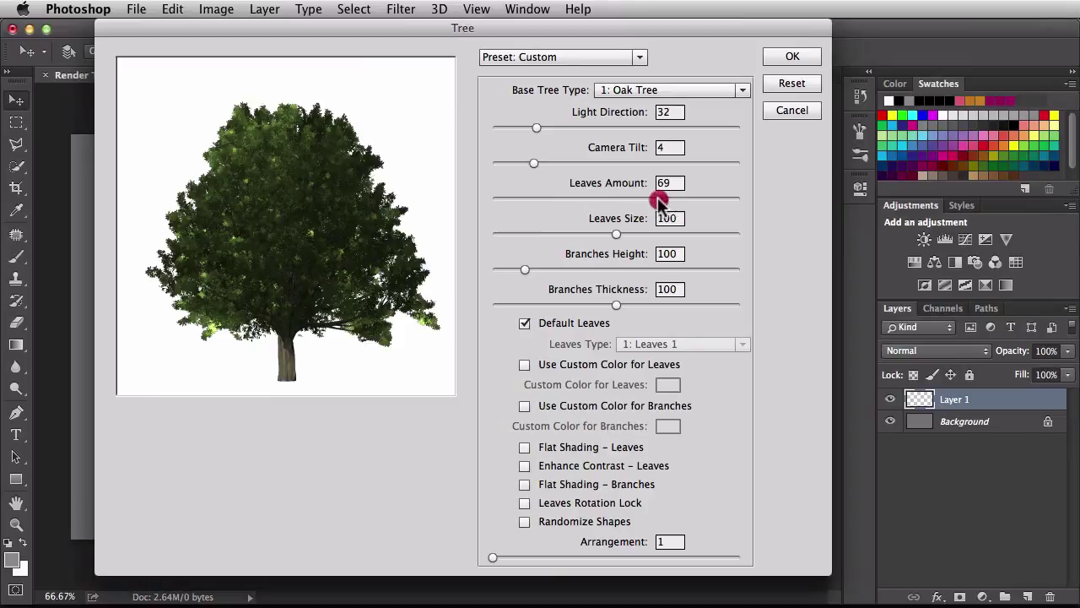
Step: Set the oak's leaves amount to 20, leaves size to 89, branches height to 115 and branches thickness to 96
drag(665, 198, 542, 197)
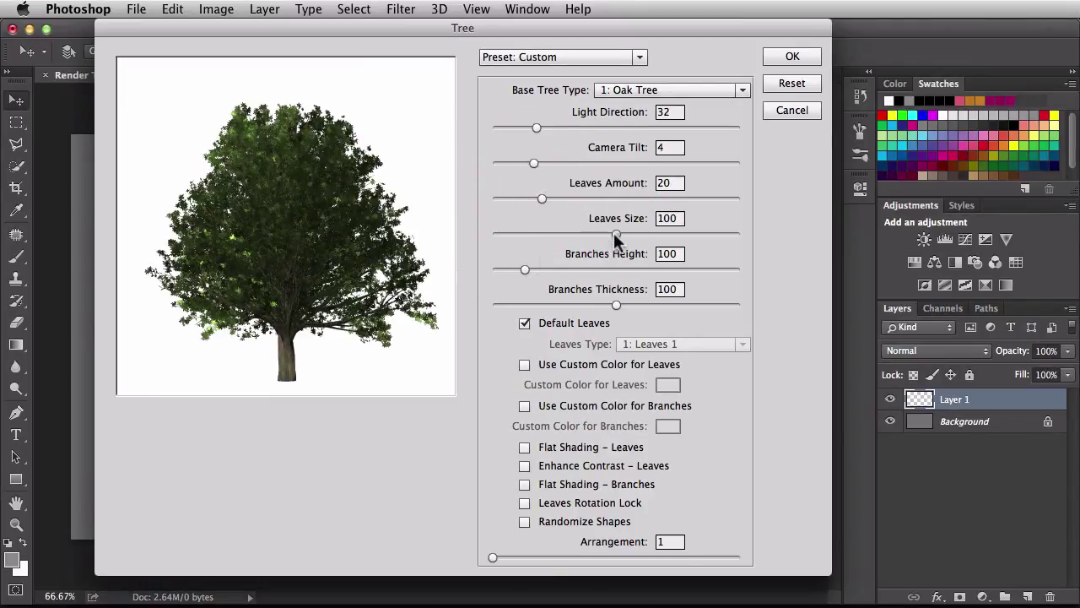
drag(616, 233, 601, 234)
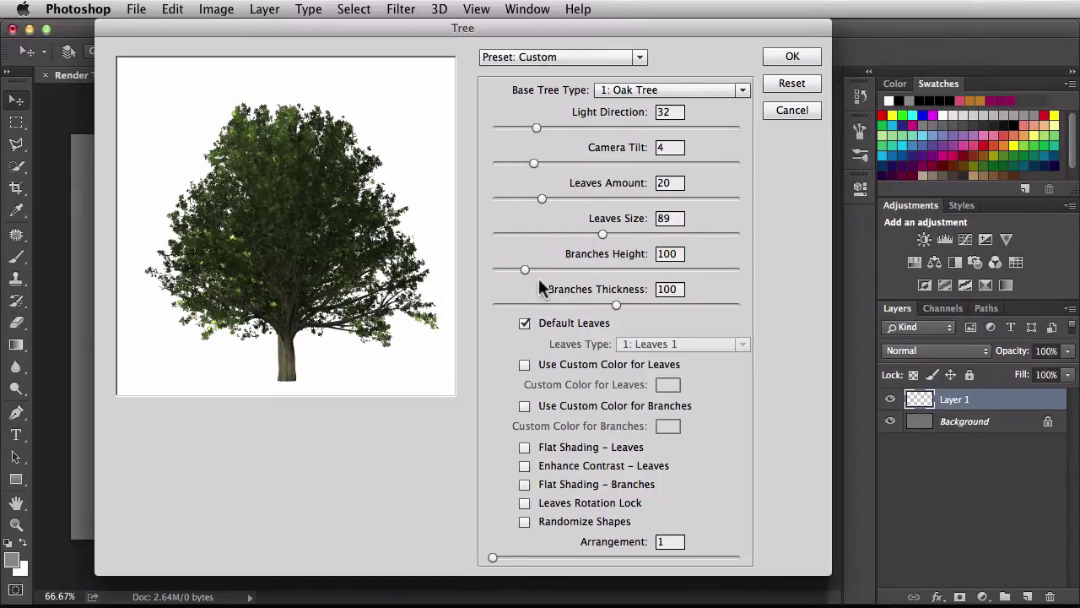
drag(522, 268, 541, 269)
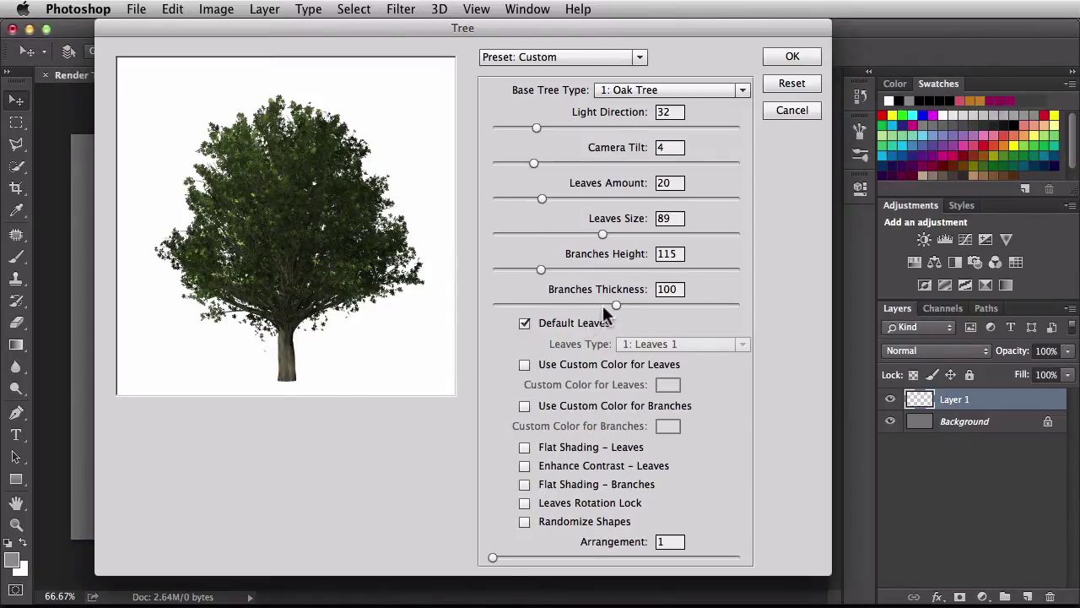
drag(615, 305, 611, 305)
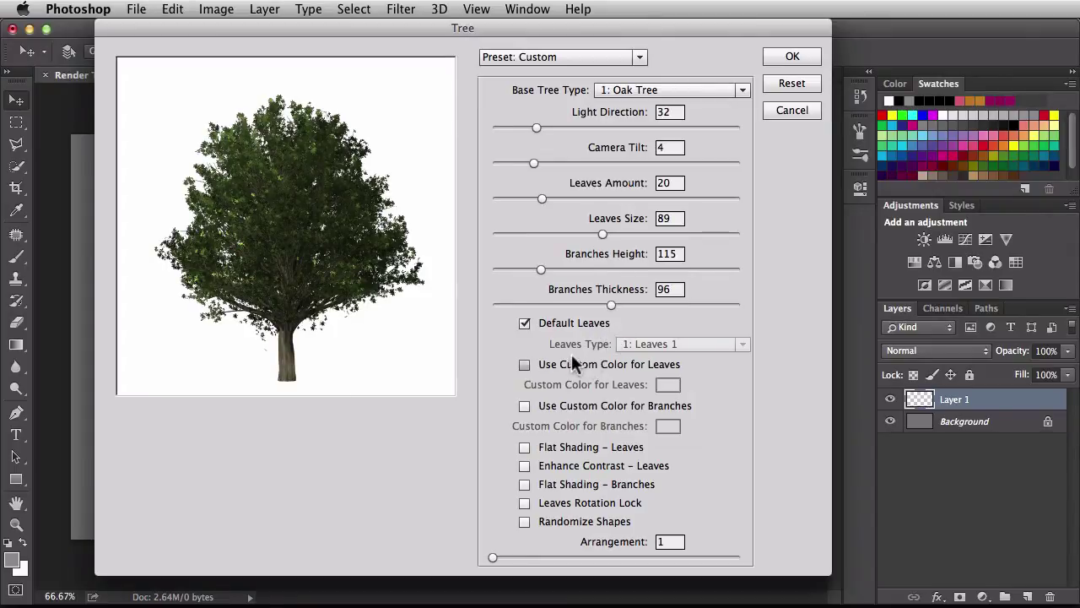
Step: Enable a custom color for the leaves and choose a bright orange
click(524, 367)
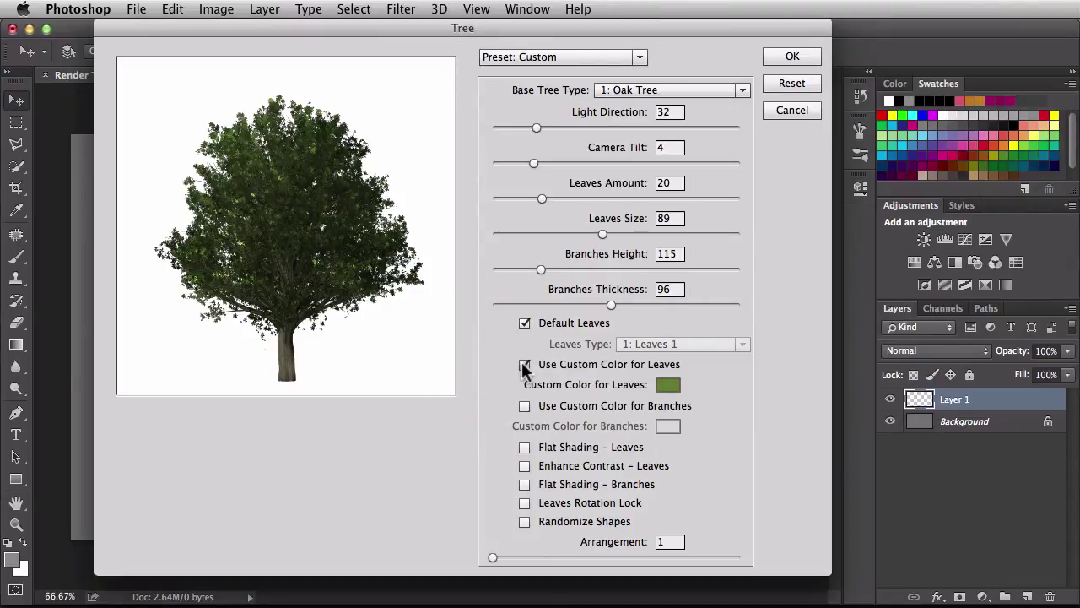
click(665, 384)
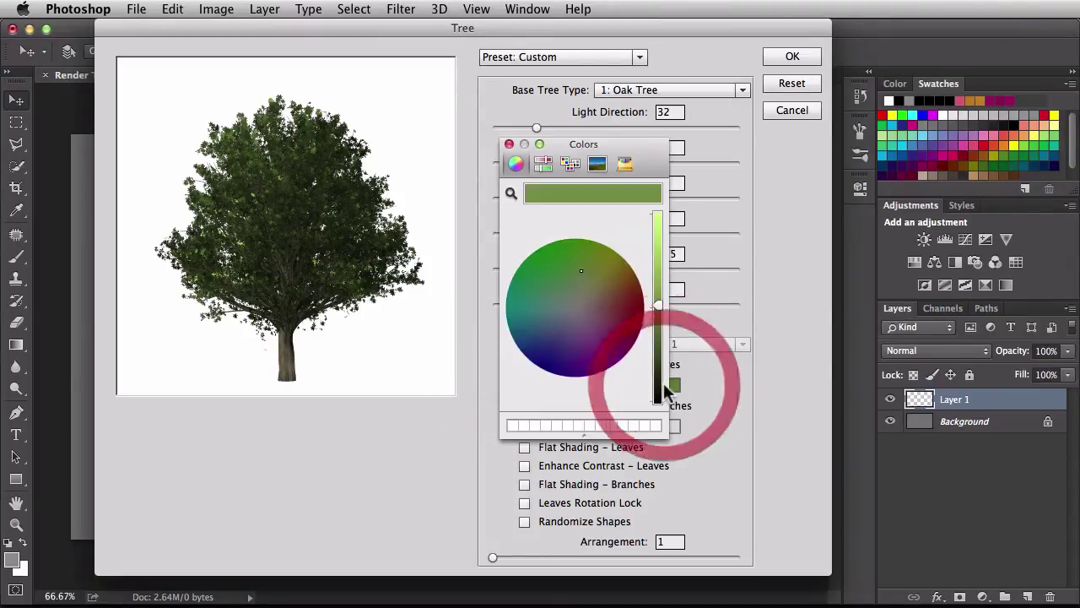
click(612, 254)
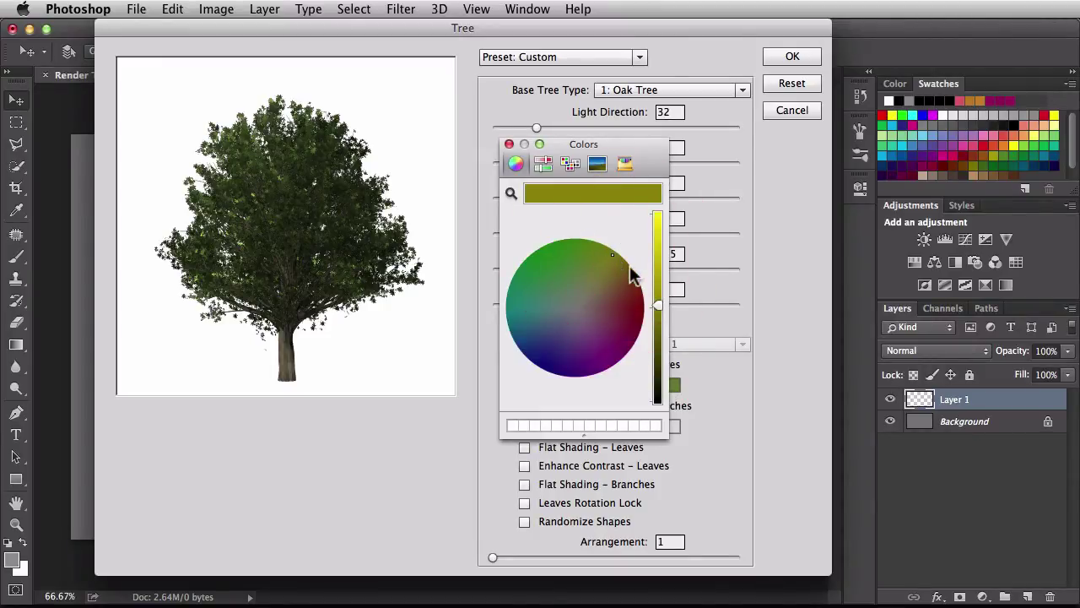
click(629, 268)
drag(659, 241, 659, 219)
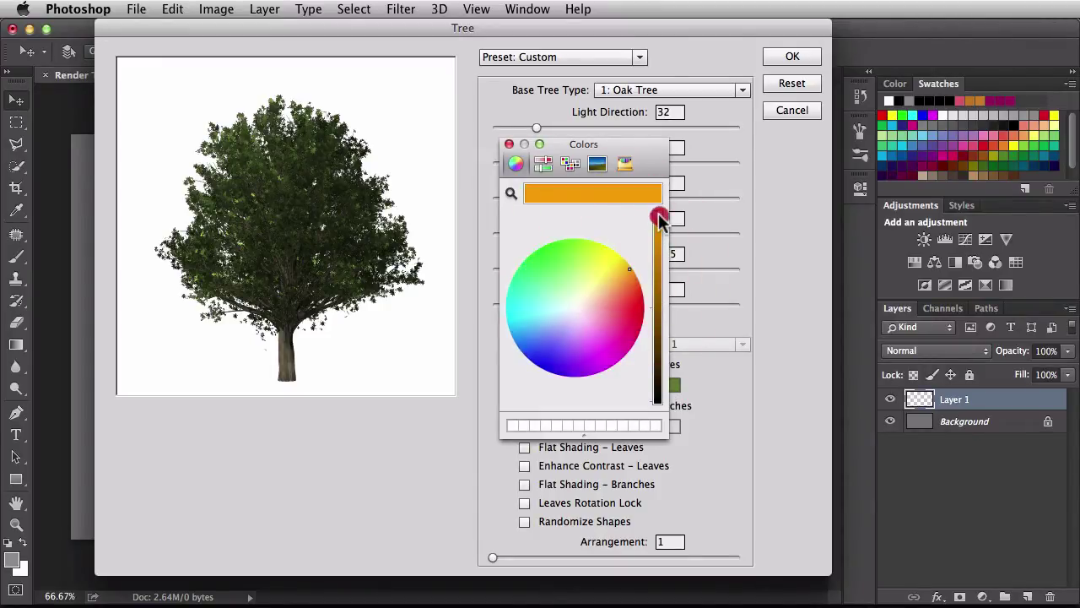
click(507, 143)
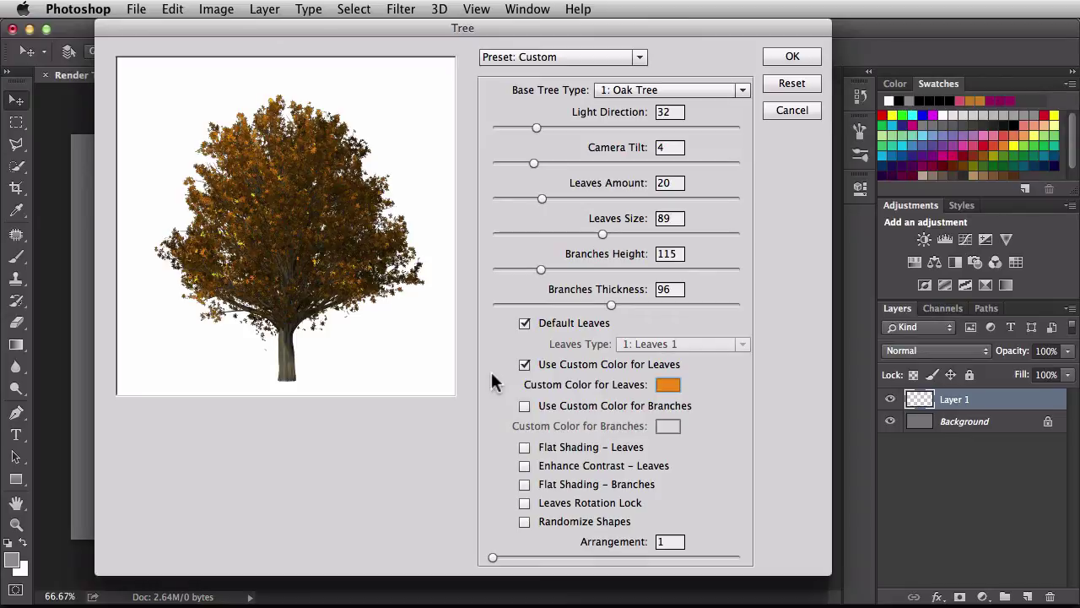
Step: Enable a custom color for the branches and lighten it to a pale tan
click(523, 406)
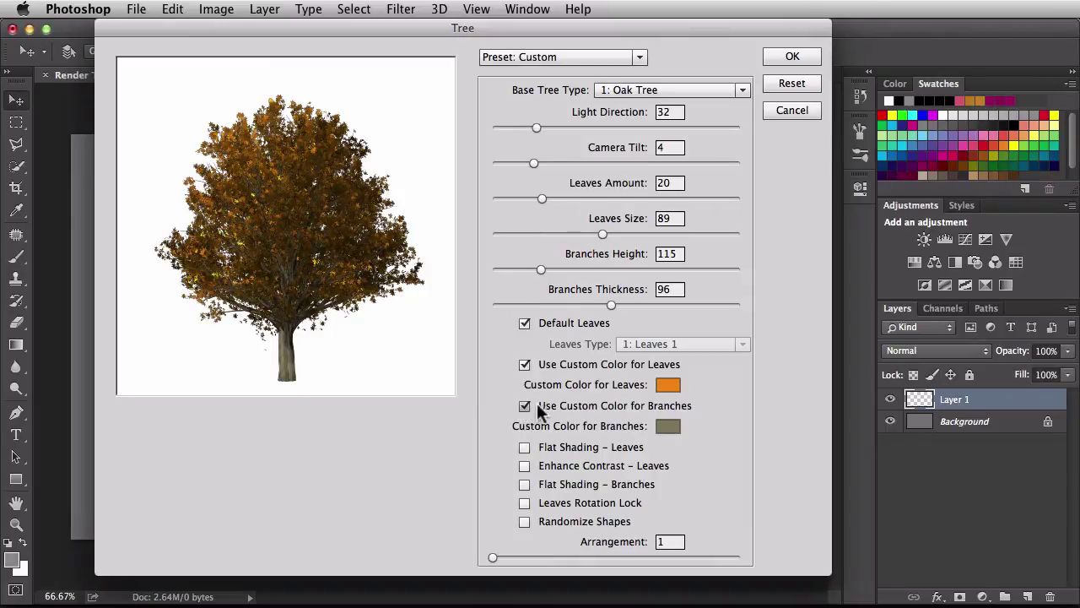
click(668, 427)
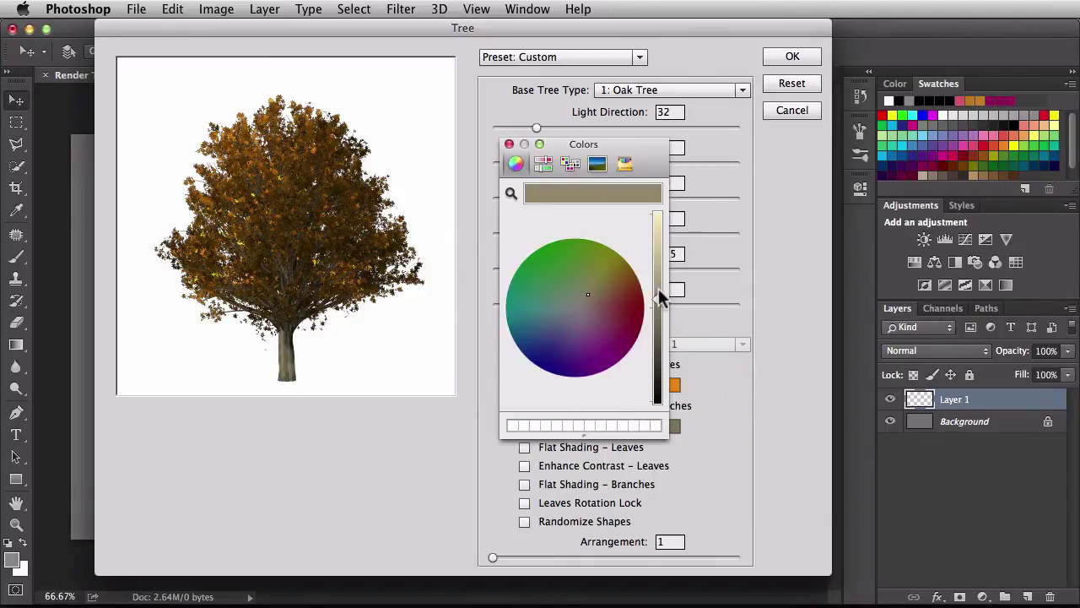
drag(661, 301, 661, 272)
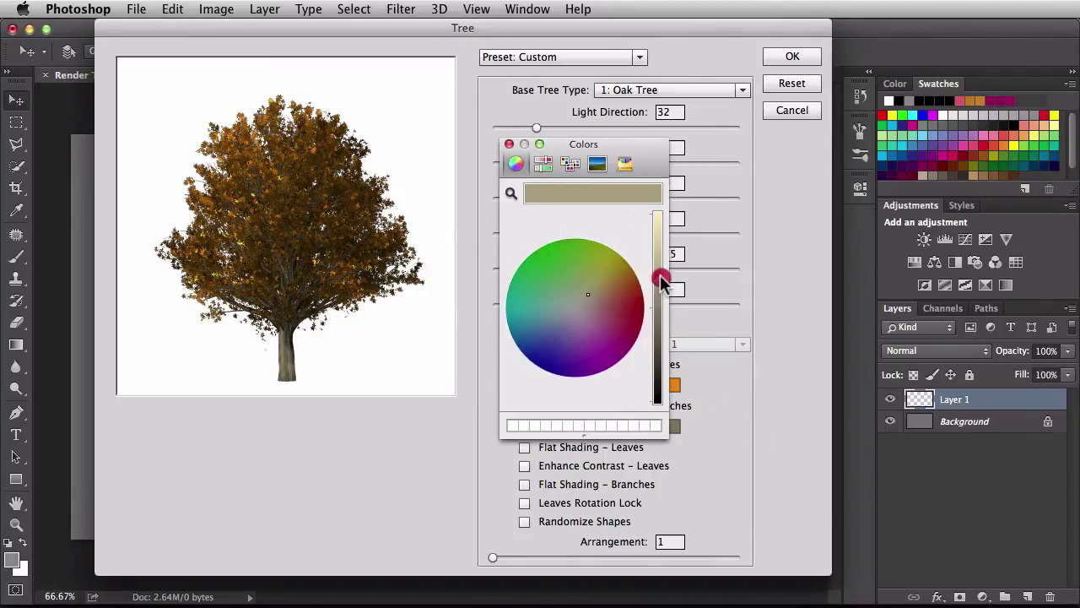
click(509, 144)
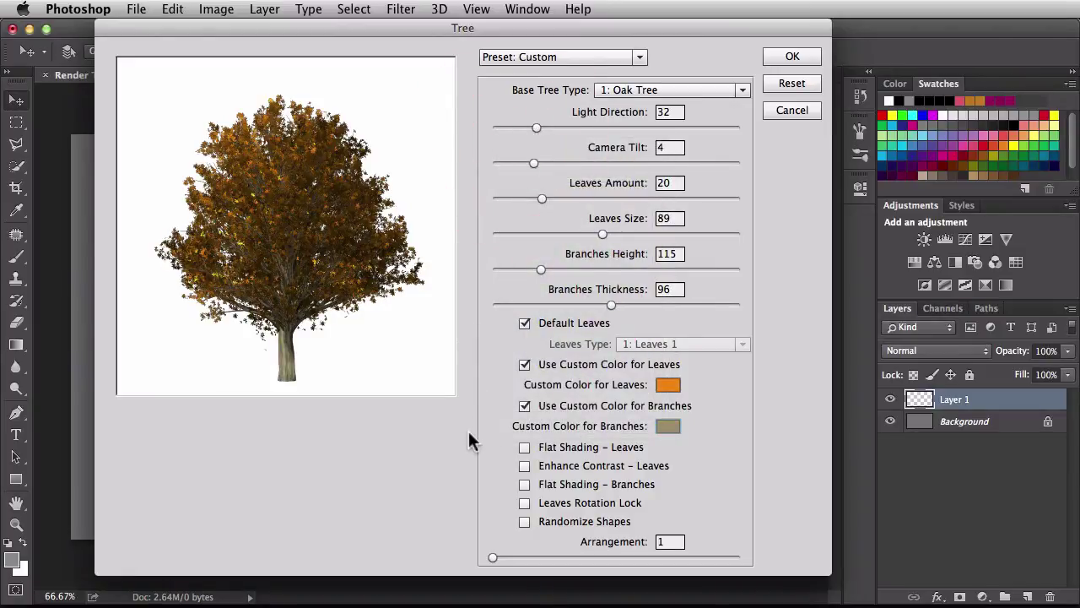
Step: Try enhanced contrast on the leaves, switch it back off, and set the arrangement to 41.4
click(524, 465)
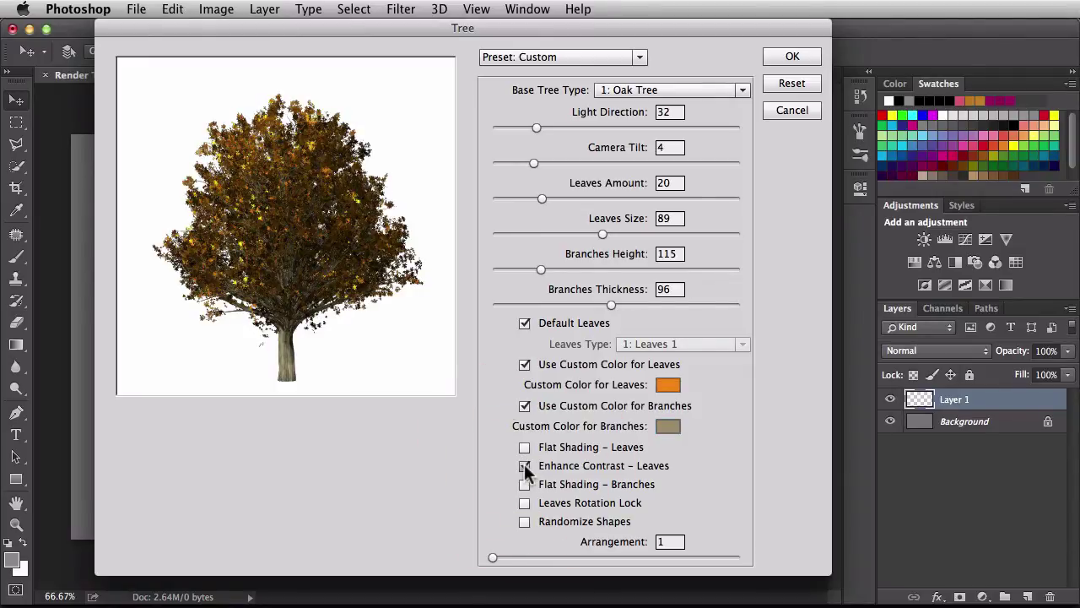
click(524, 465)
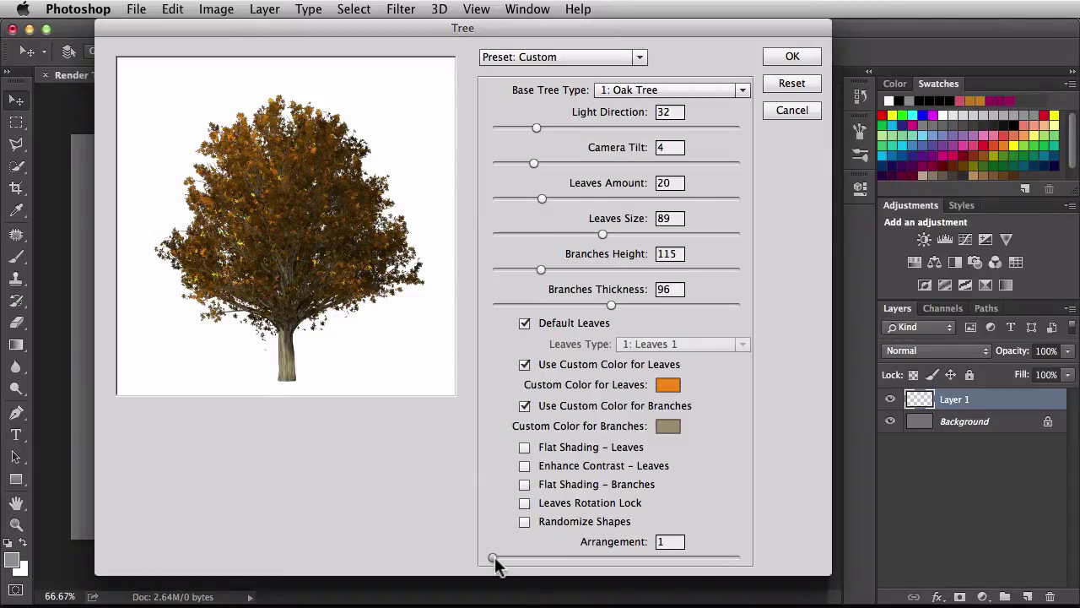
drag(496, 561, 594, 557)
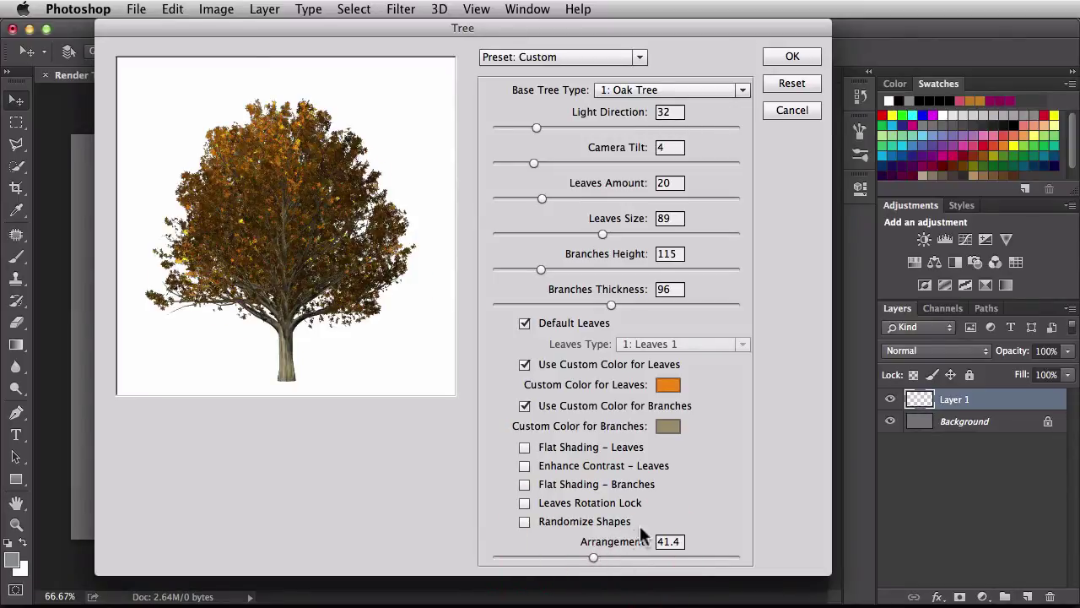
Step: Change the custom leaf color to a golden yellow-orange and render the oak onto Layer 1
click(666, 385)
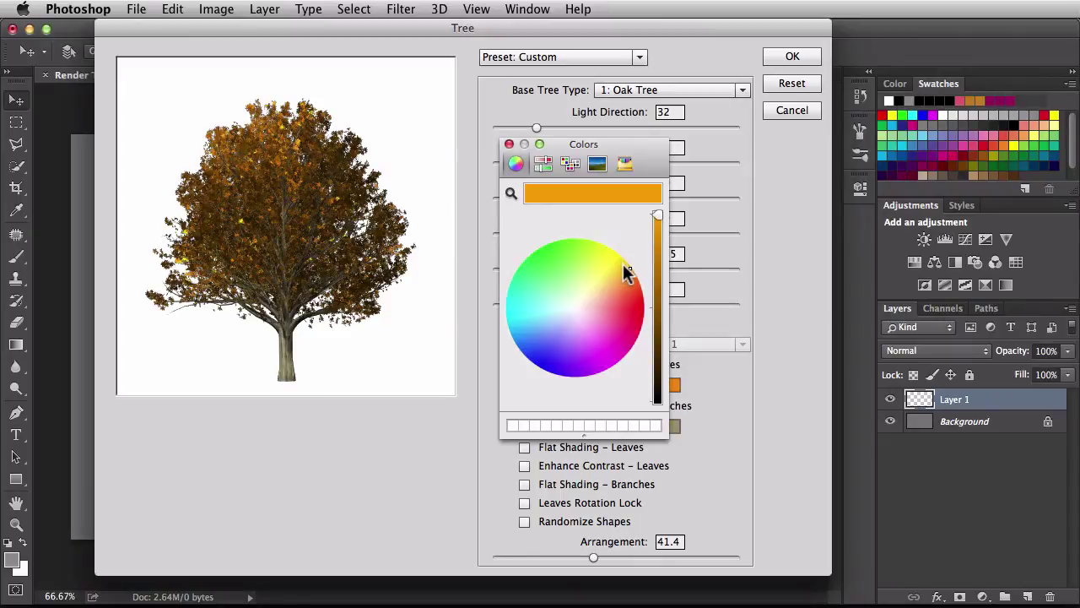
click(509, 144)
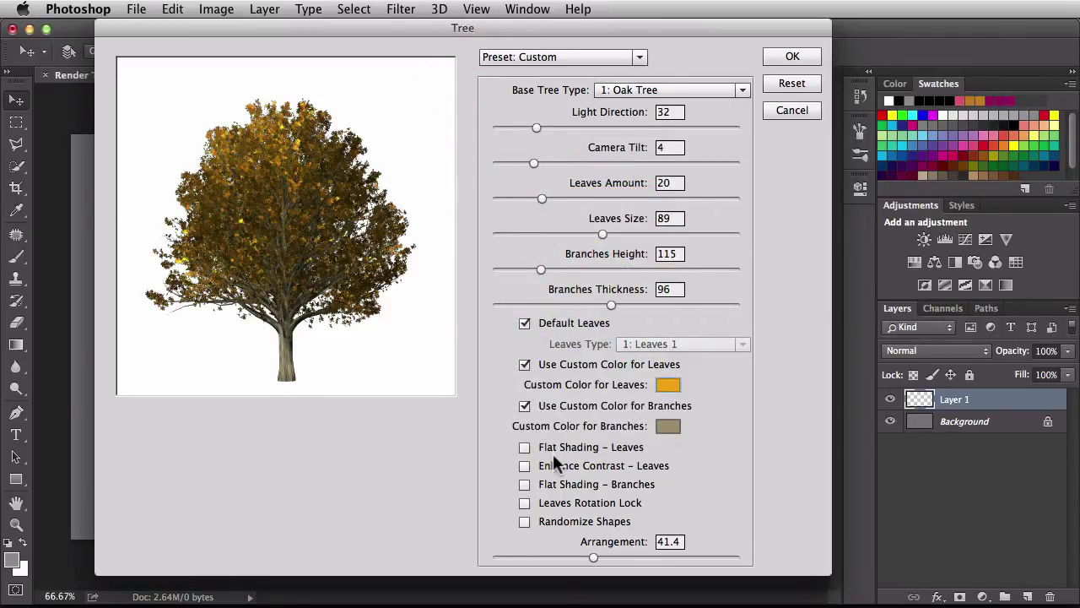
click(781, 62)
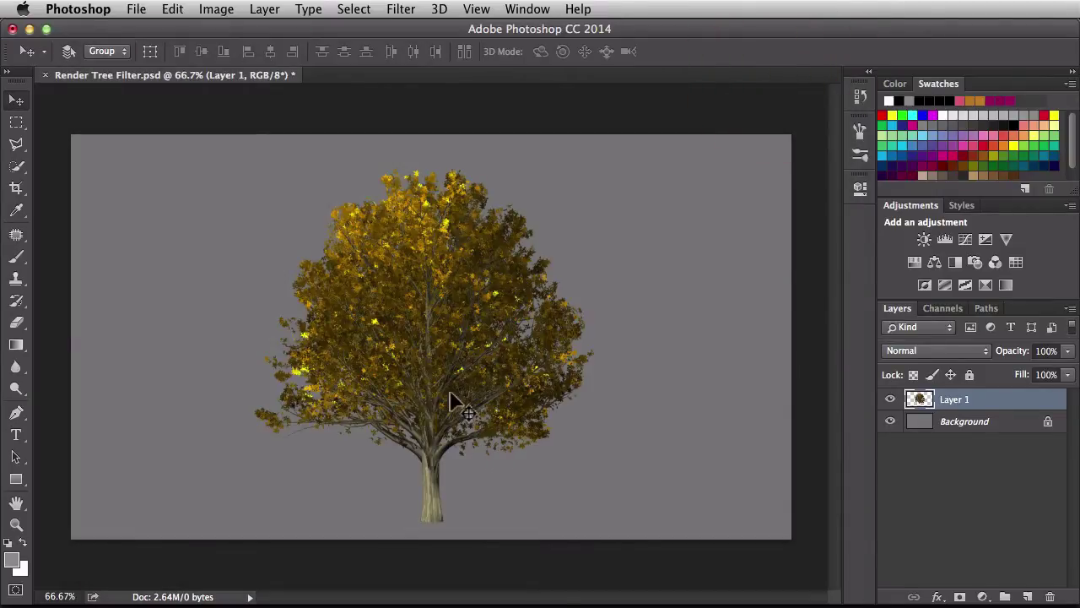
Step: Move the rendered oak slightly up and left on the canvas and convert Layer 1 to a smart object
drag(451, 403, 408, 384)
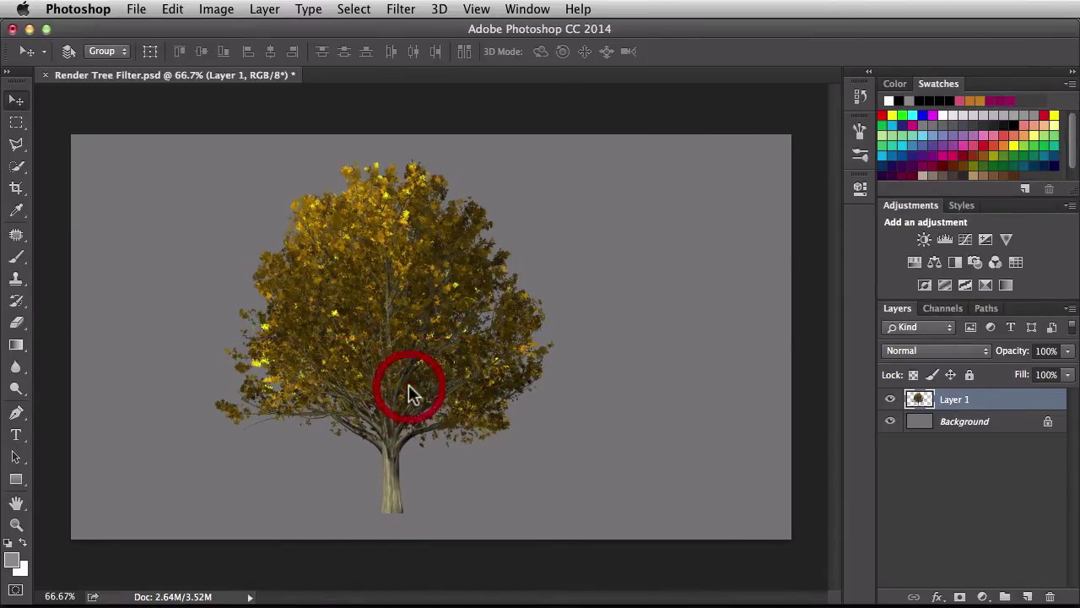
right_click(981, 401)
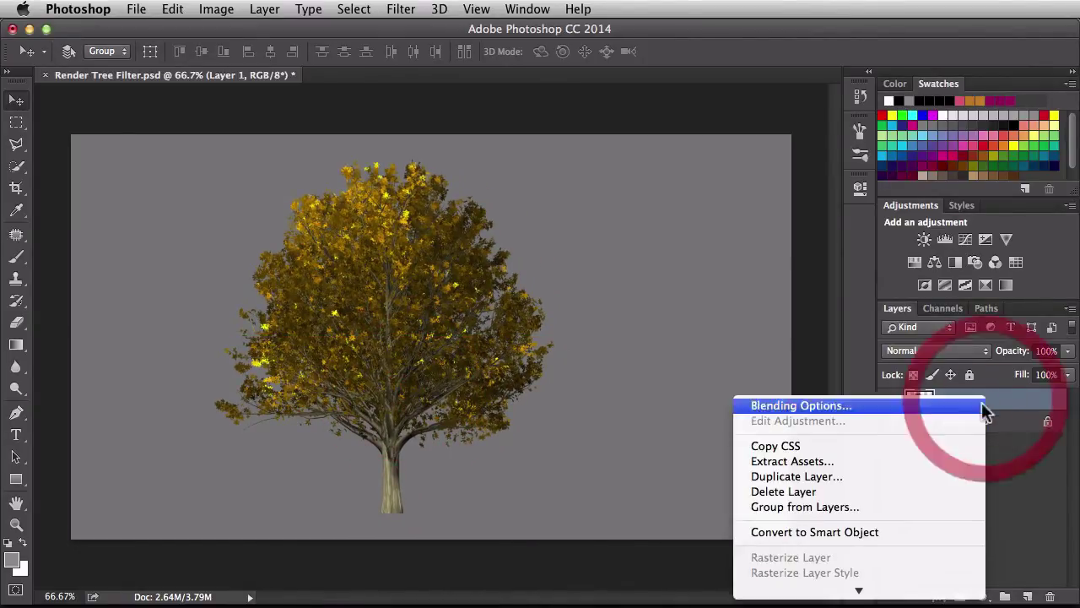
click(917, 532)
Step: Scale the oak down proportionally to about 77% and move it up and toward the canvas's left side
key(super+t)
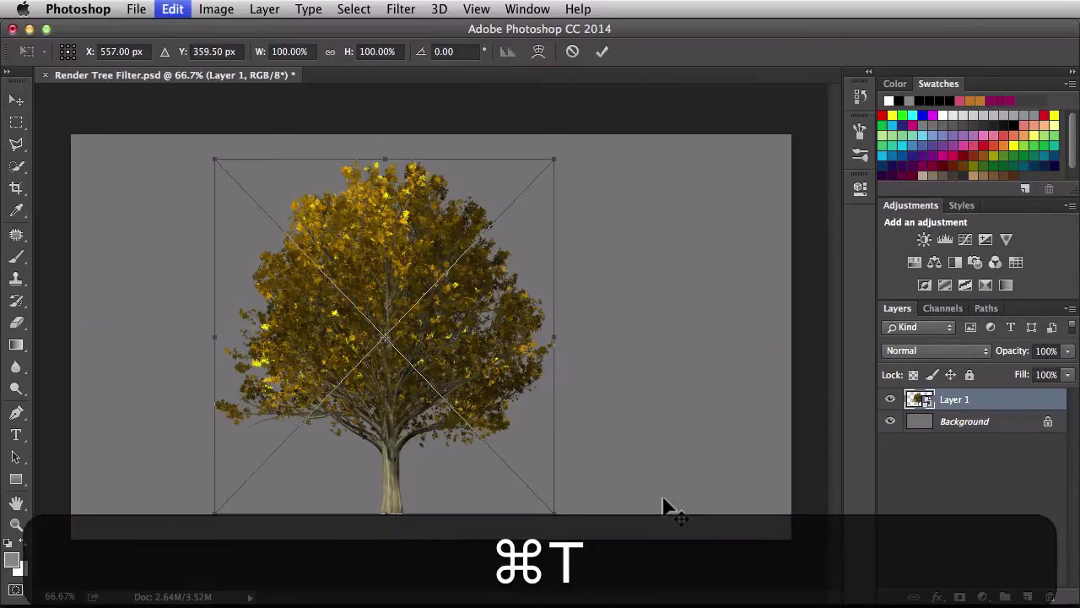
key(shift)
drag(555, 161, 475, 241)
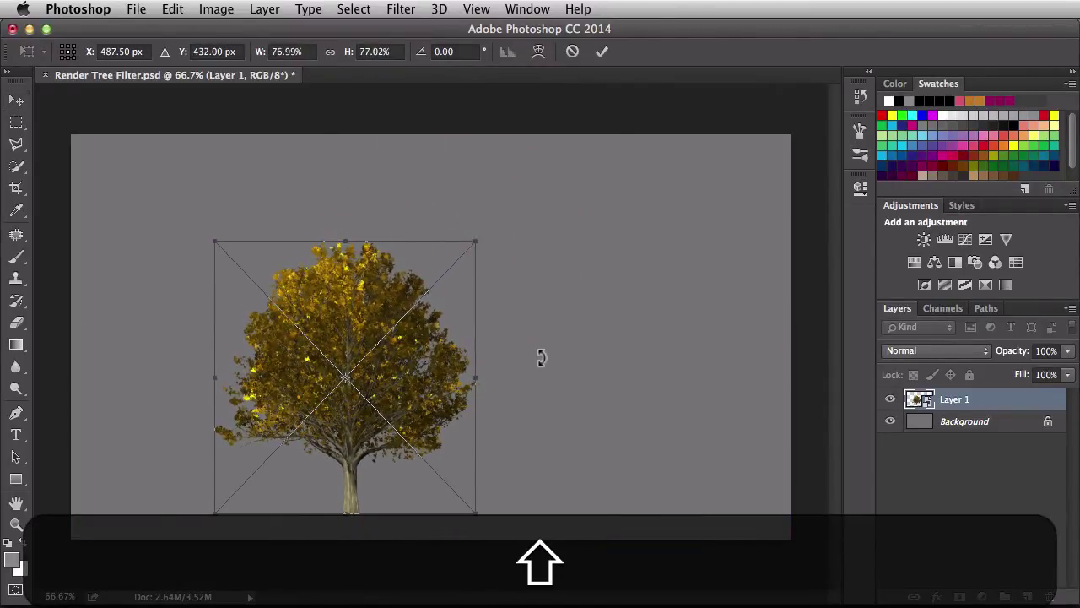
key(Return)
drag(410, 398, 312, 375)
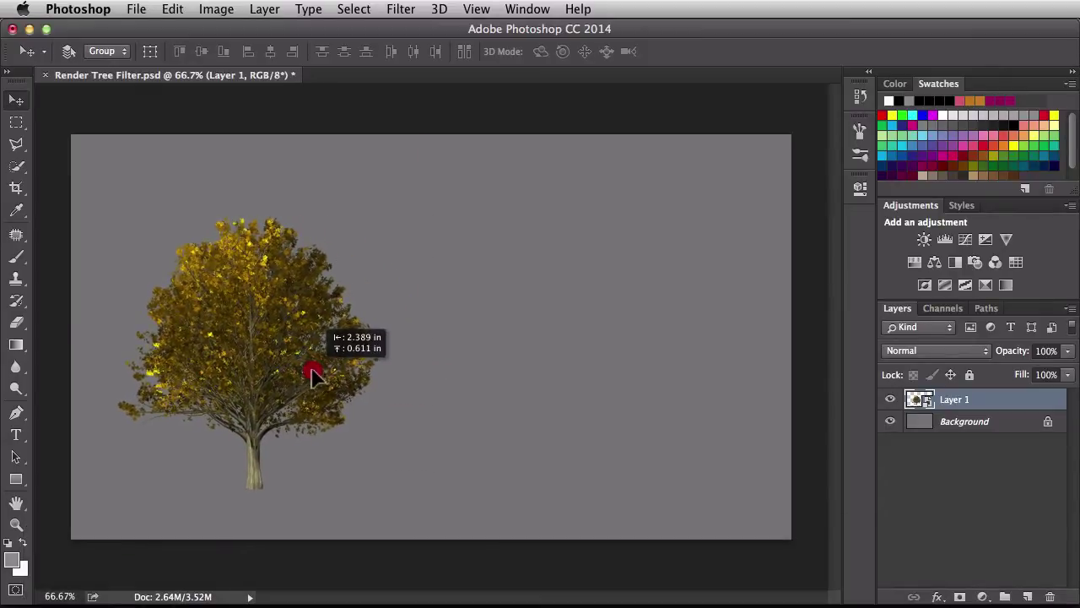
Step: Add a new layer above Layer 1 and set up the Tree filter on it with an arrangement of 5.3
click(1027, 596)
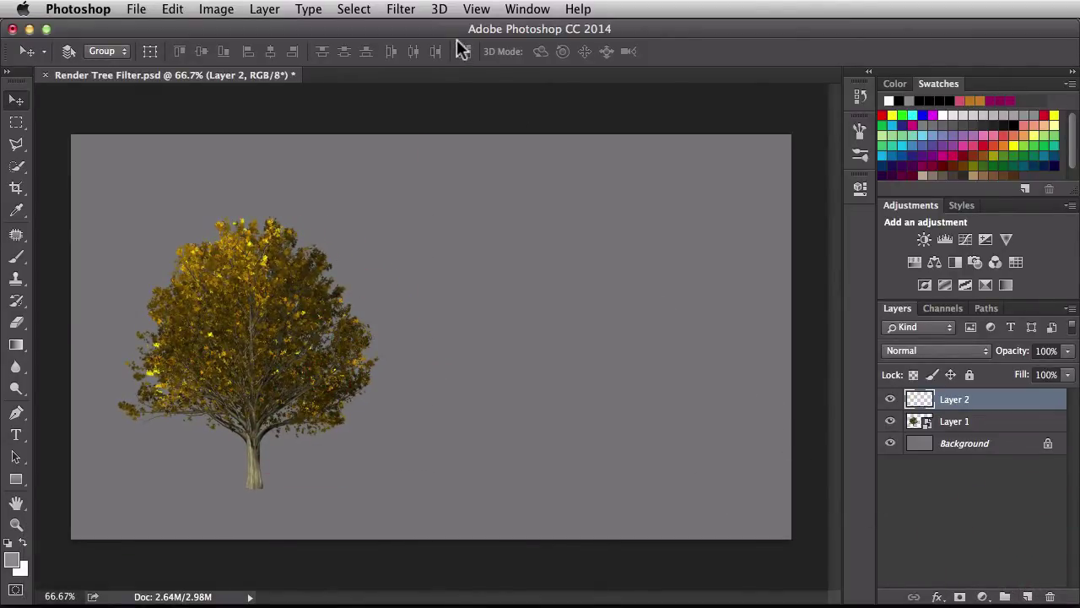
click(400, 10)
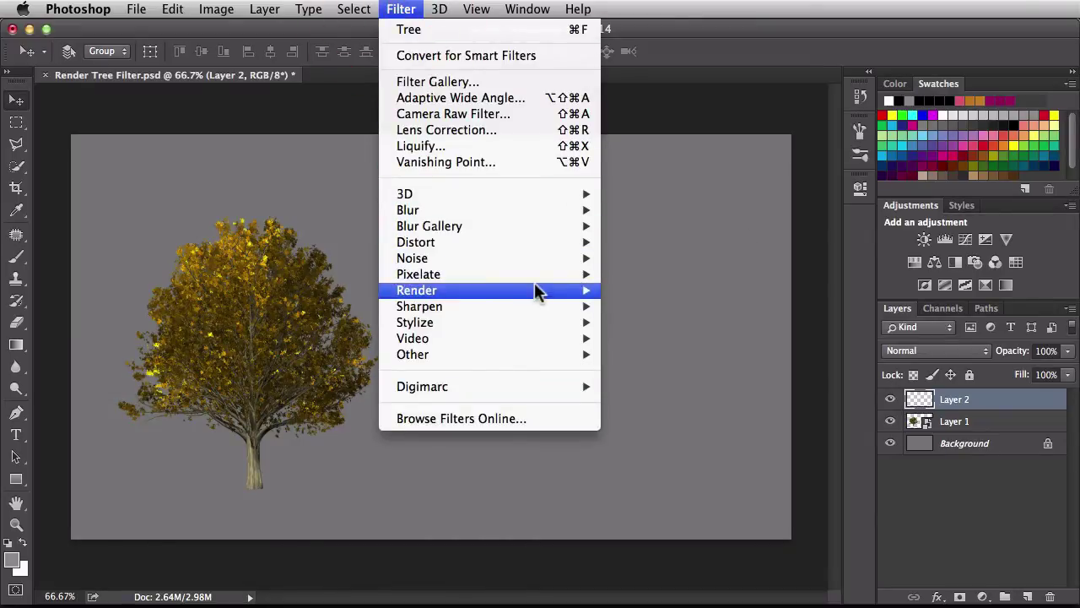
mouse_move(538, 291)
click(688, 320)
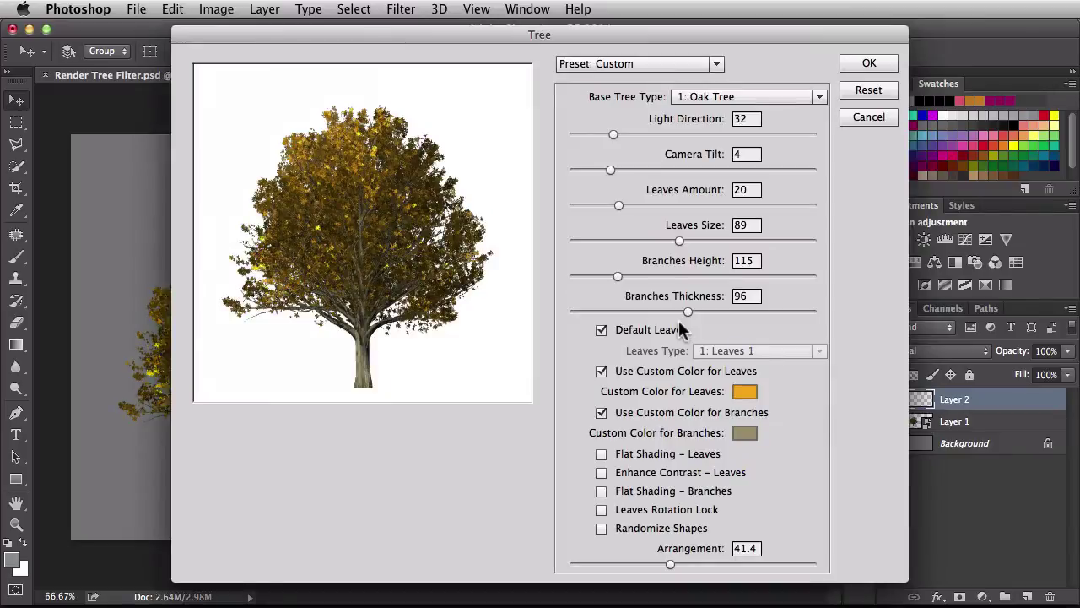
drag(670, 564, 581, 565)
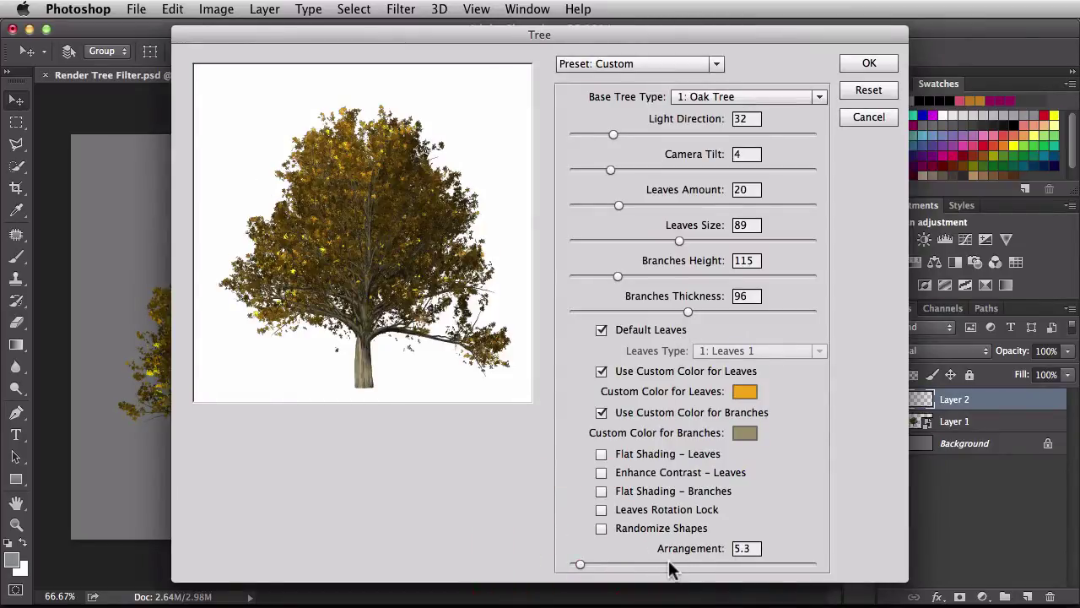
Step: Render the second oak onto Layer 2 and convert that layer to a smart object
click(869, 64)
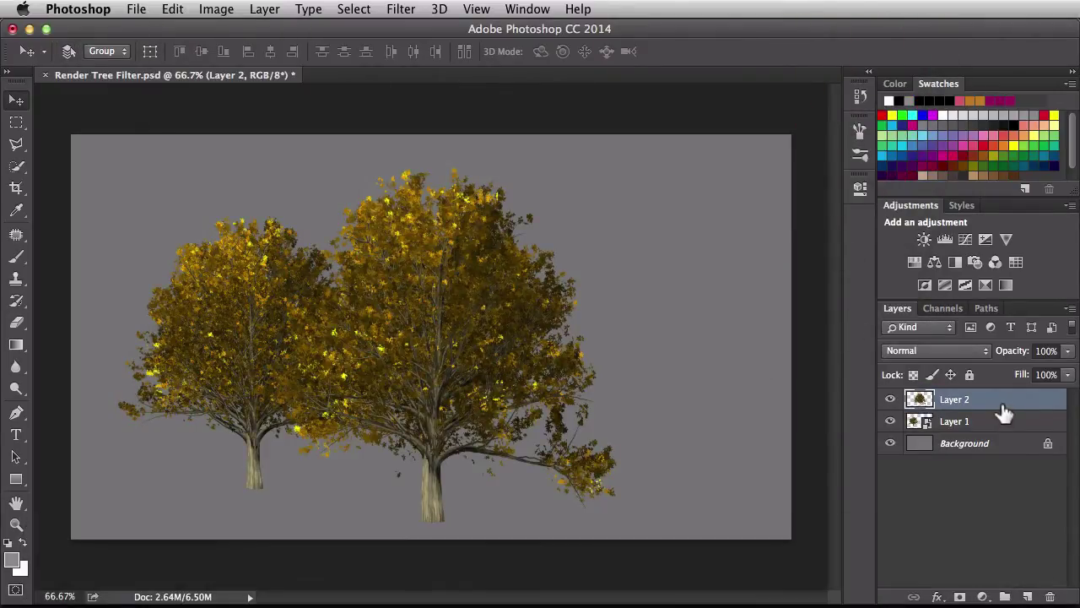
right_click(1003, 404)
click(915, 537)
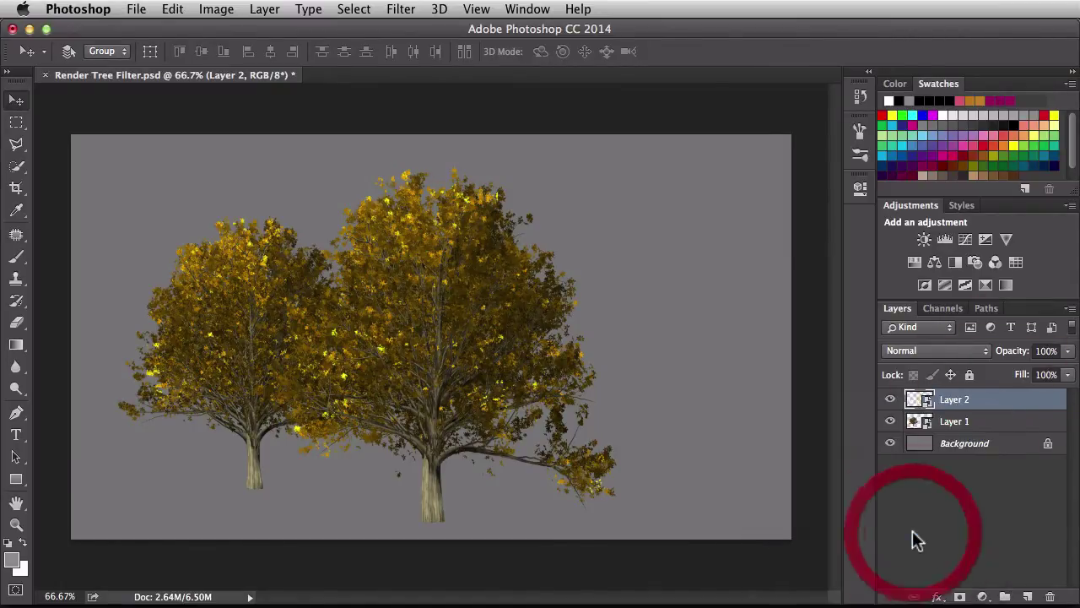
Step: Scale Layer 2's oak down proportionally to about the first oak's size and place it just right of that tree
key(super+t)
key(shift)
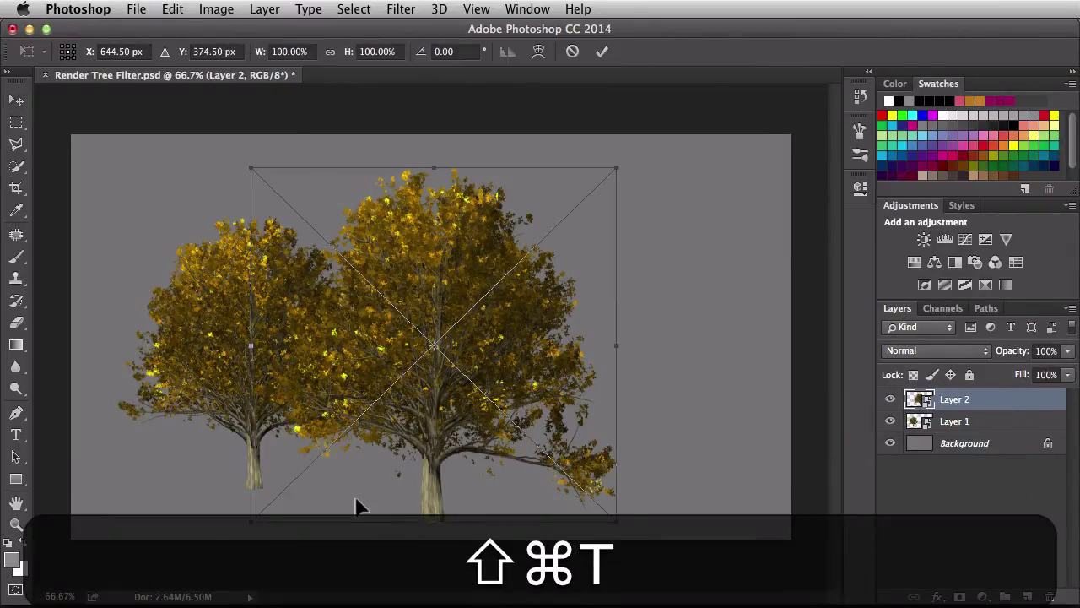
drag(254, 517, 366, 450)
drag(507, 358, 472, 408)
key(Return)
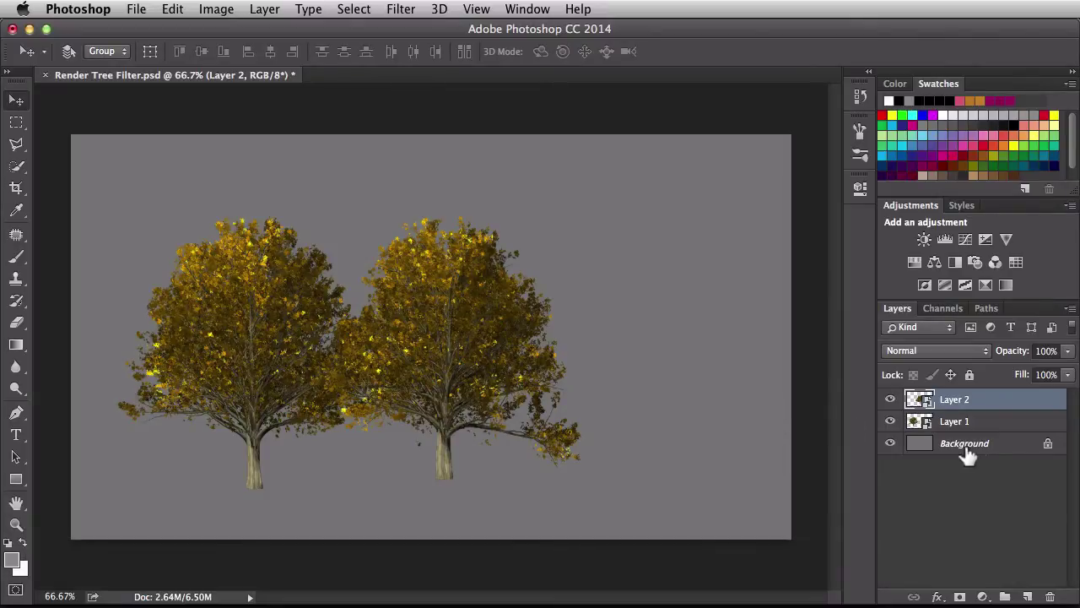
Step: Render a third oak on a new layer with the Tree filter, using arrangement 92.1 and leaves amount 25, and move it toward the canvas's right side
click(1027, 596)
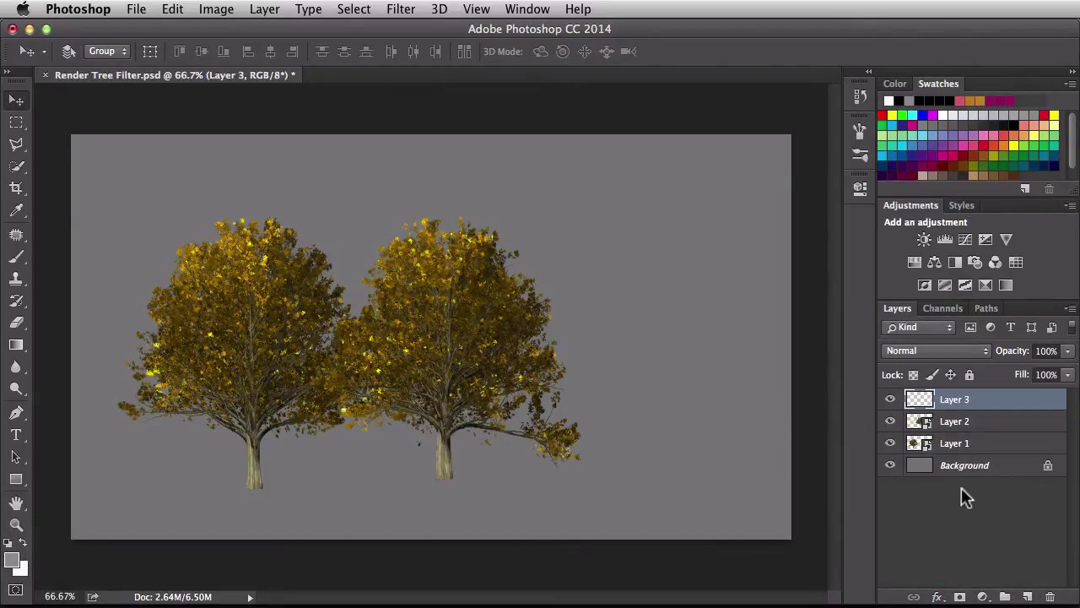
click(397, 9)
mouse_move(547, 291)
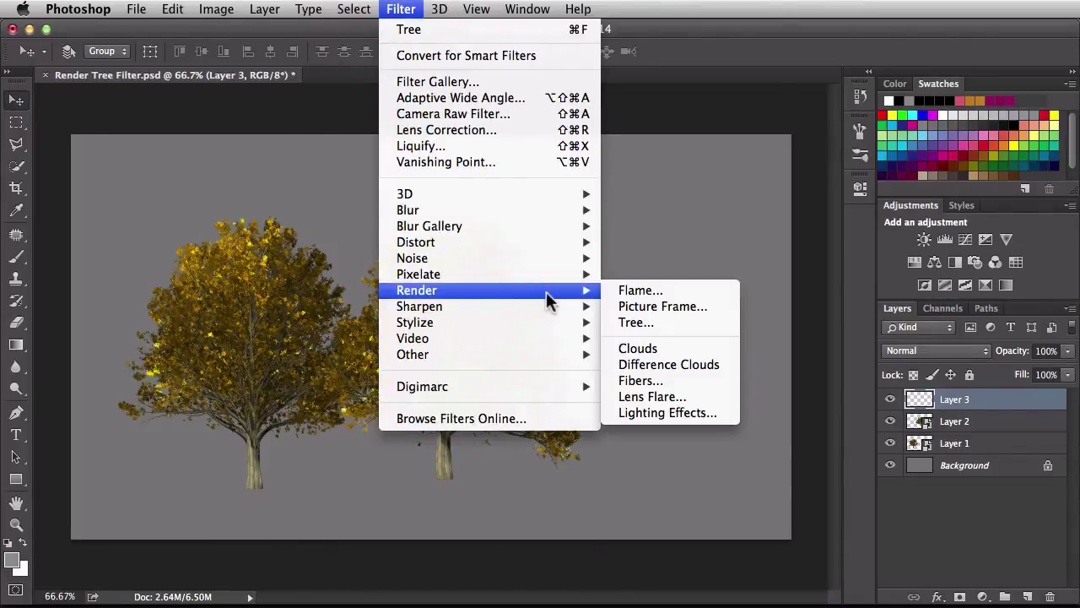
click(650, 321)
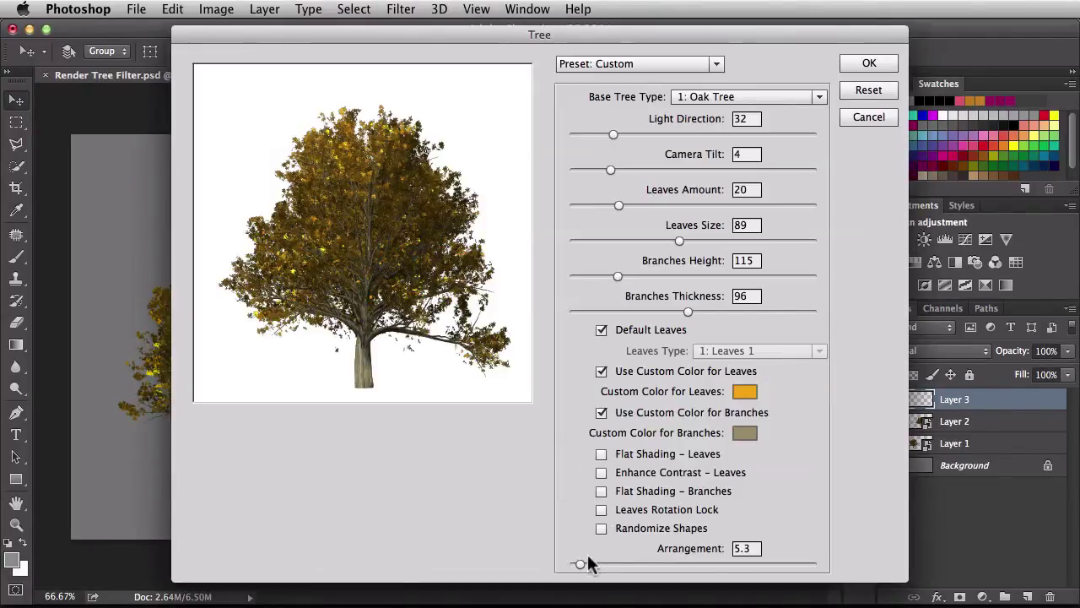
drag(586, 563, 798, 559)
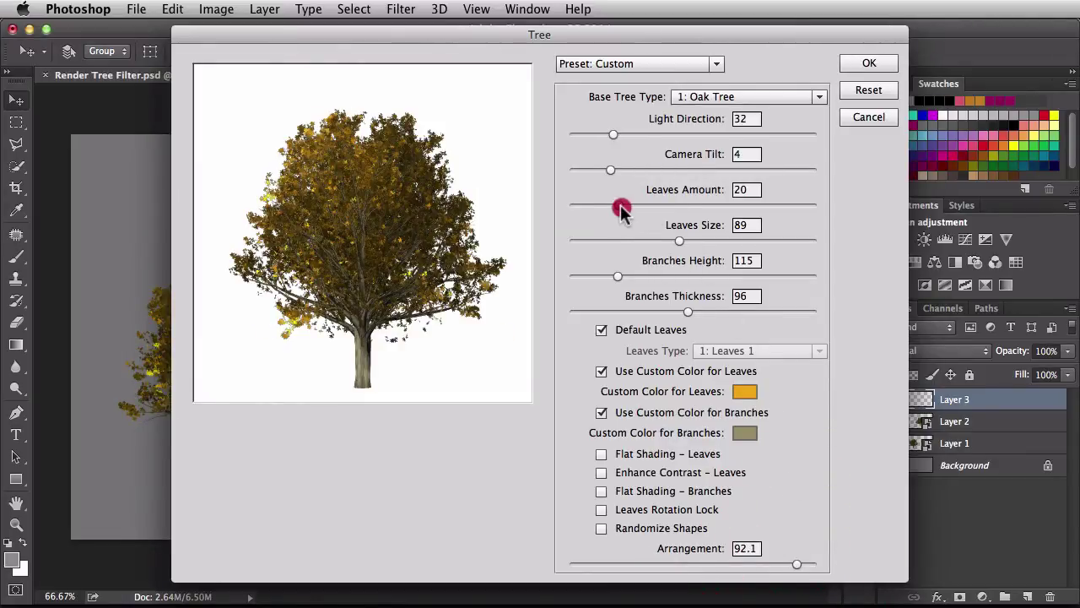
drag(621, 205, 632, 206)
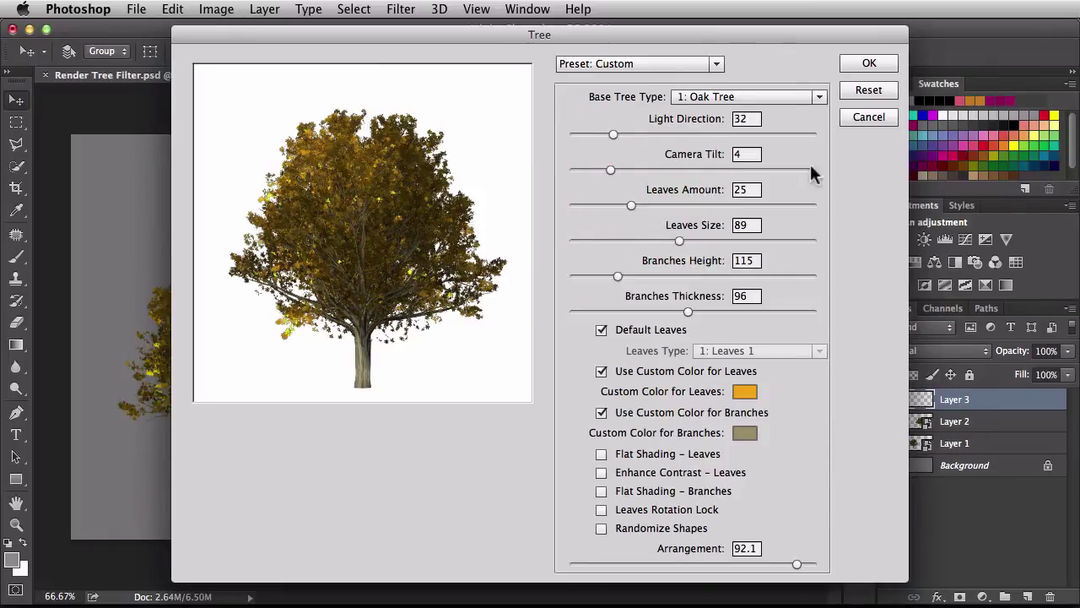
click(849, 63)
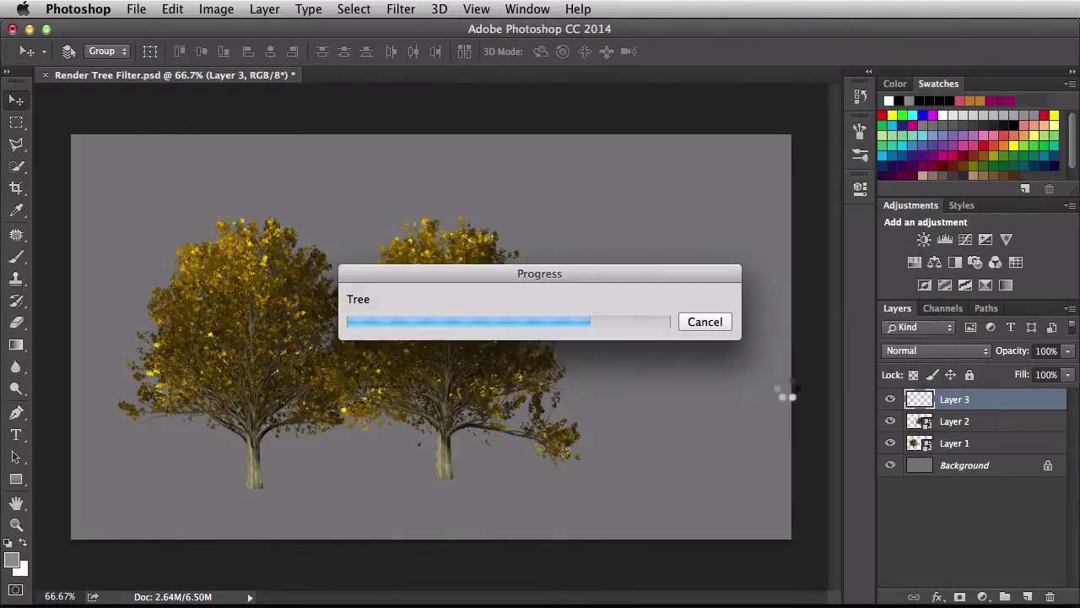
drag(436, 381, 617, 376)
key(super+t)
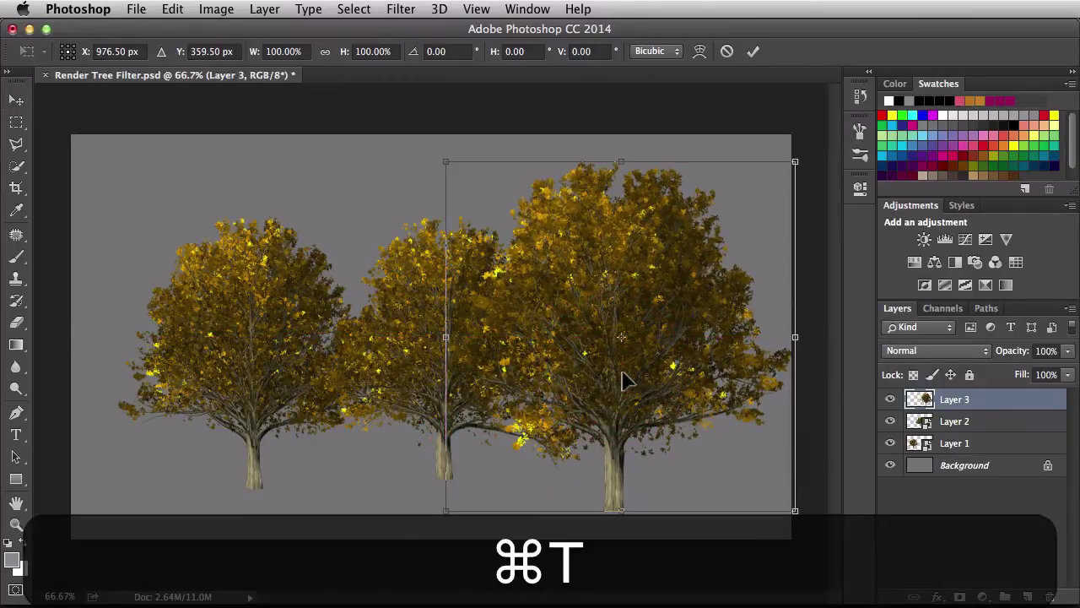
key(super+shift+t)
drag(795, 161, 674, 287)
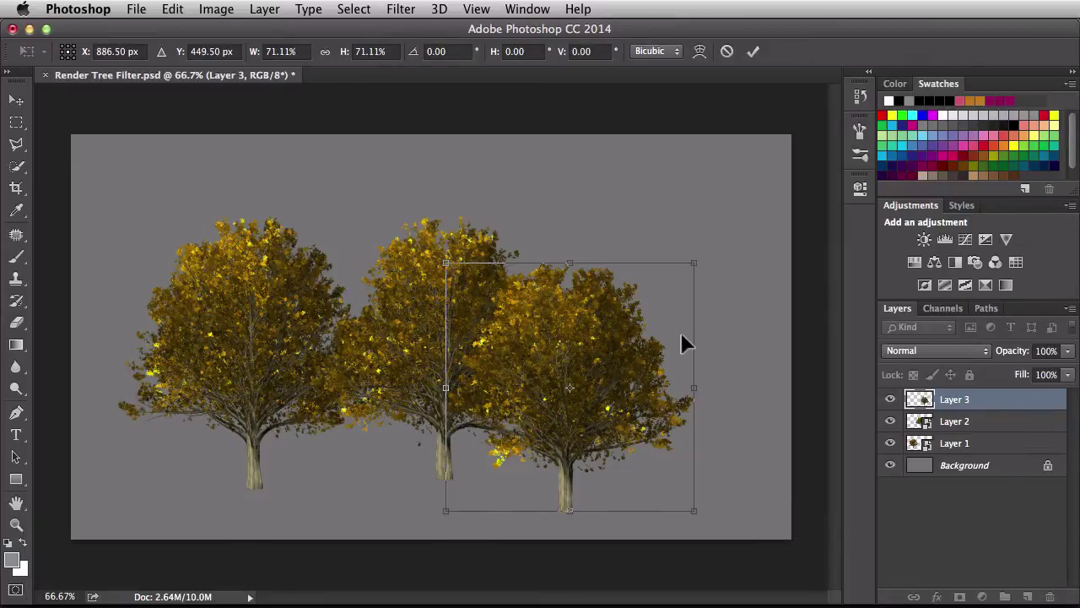
key(Escape)
Step: Convert Layer 3 to a smart object, scale it proportionally to about 68.5%, and place it right of the second oak
right_click(1011, 403)
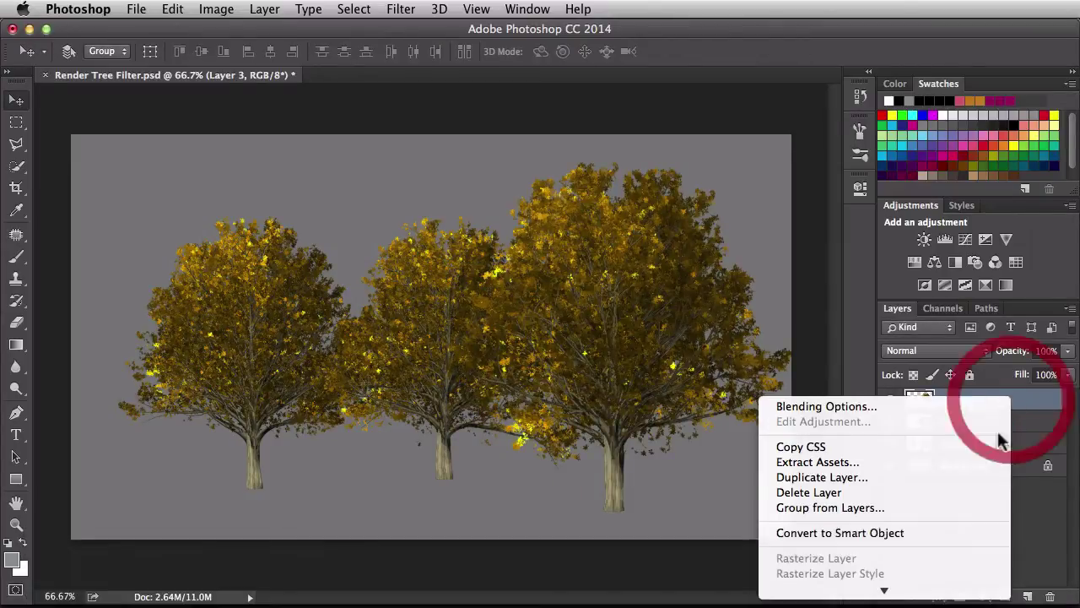
click(955, 533)
key(super+t)
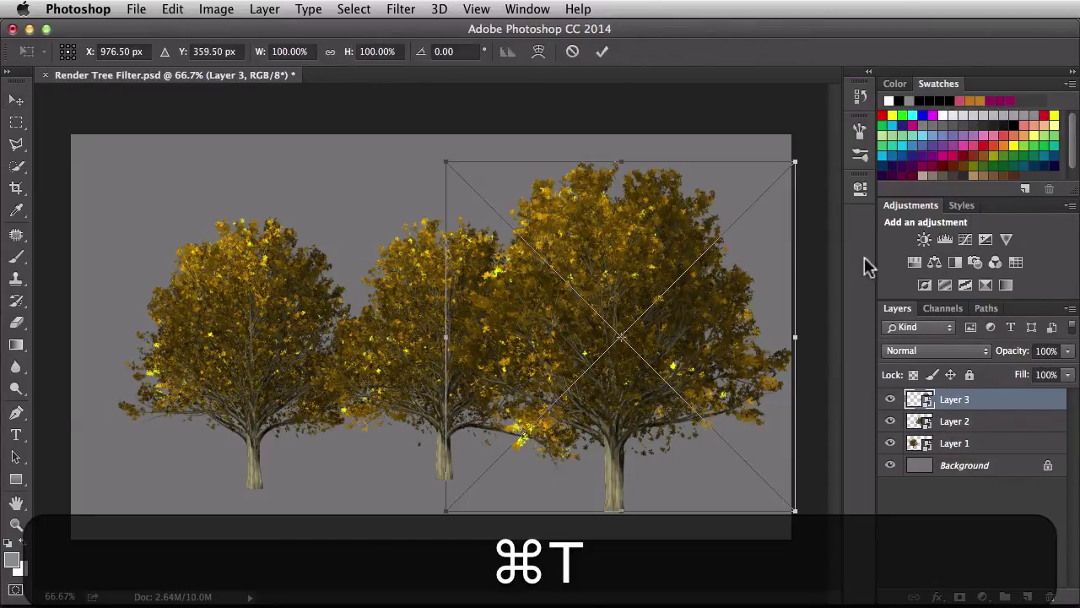
drag(795, 160, 687, 297)
drag(658, 346, 656, 348)
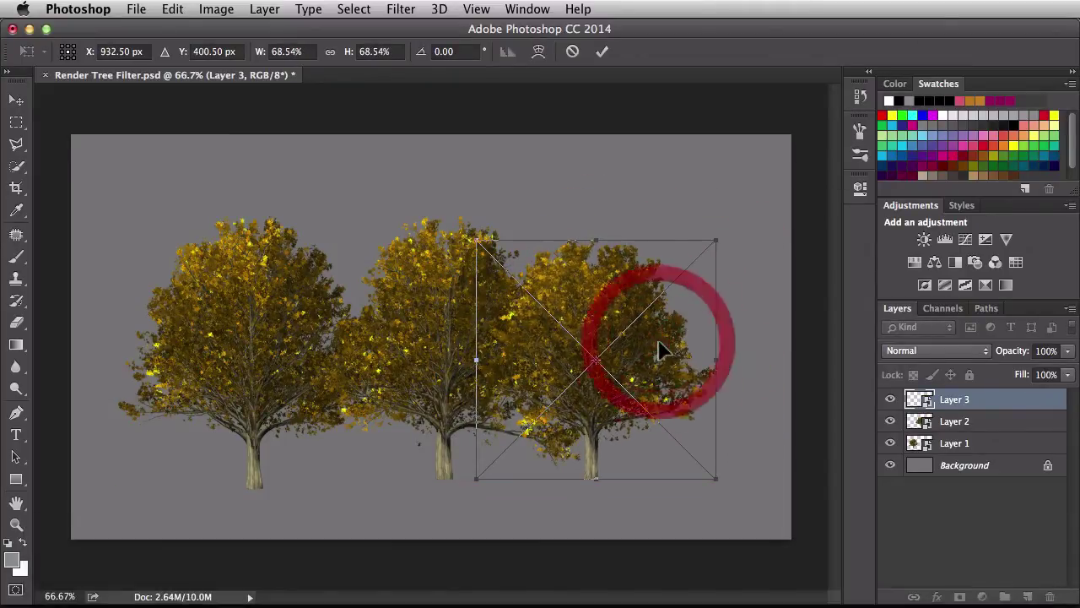
key(Return)
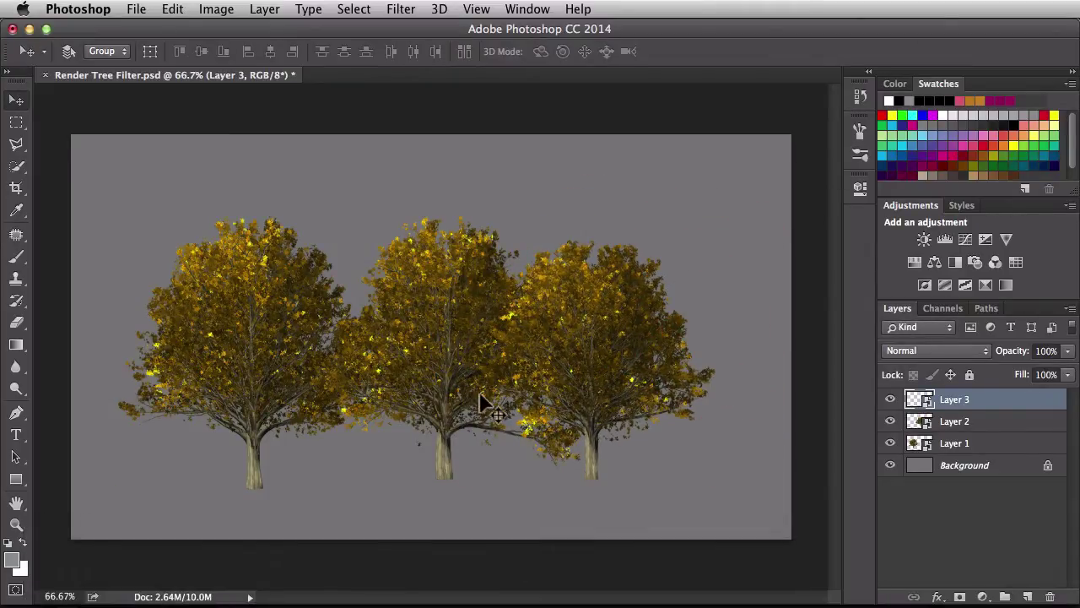
Step: Rearrange the oaks: Layer 3 between the other two, Layer 2 slightly right and up, and Layer 1 higher on the canvas
click(999, 404)
drag(685, 378, 419, 378)
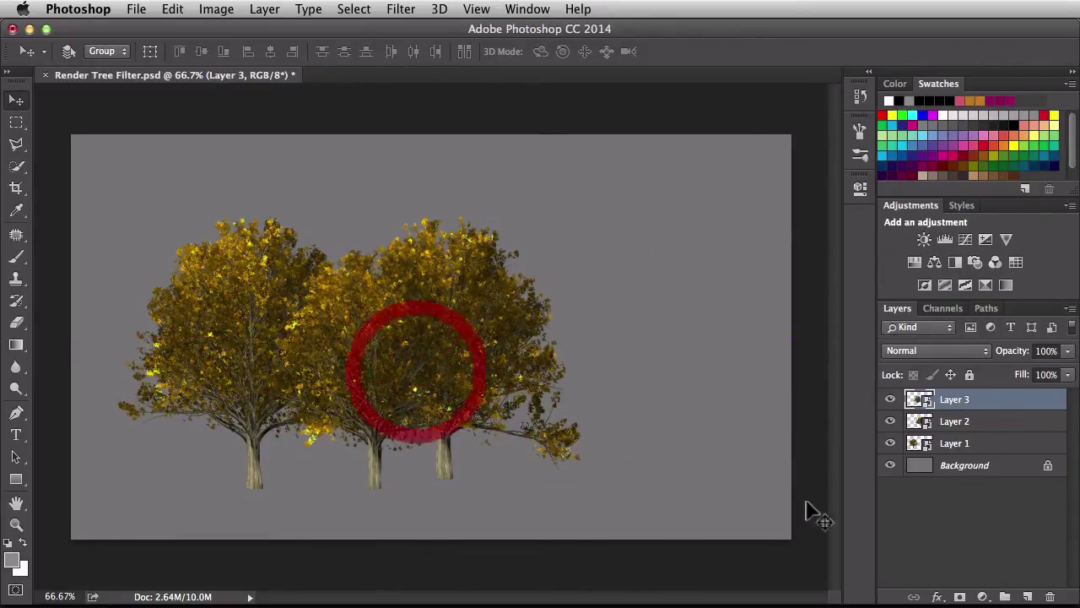
click(1008, 426)
drag(477, 415, 514, 405)
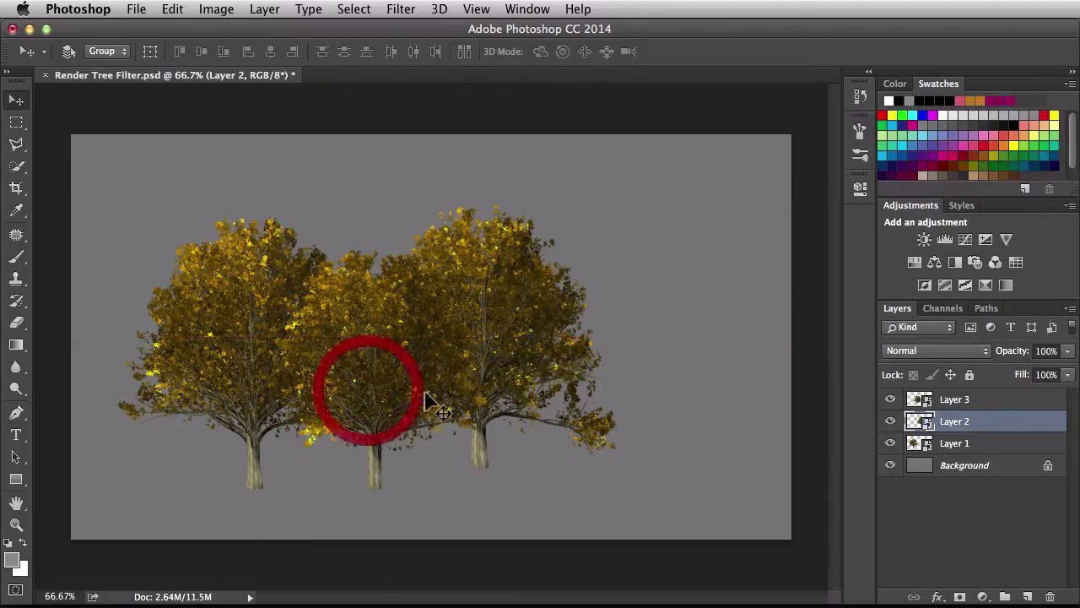
click(970, 447)
drag(238, 365, 249, 306)
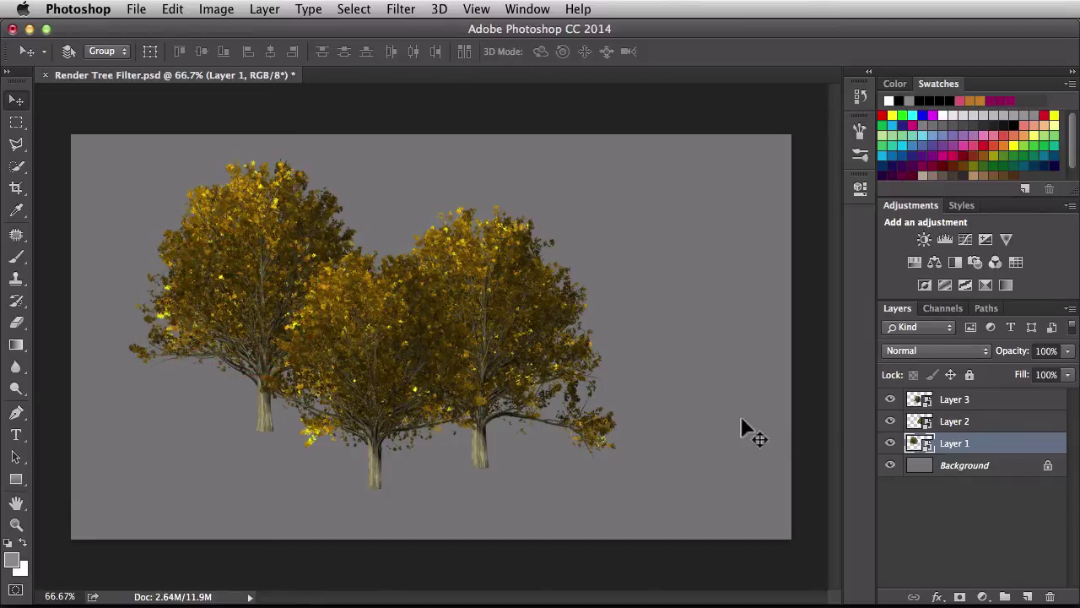
Step: Duplicate Layer 1, then scale the original oak down to about 37.6% and place it near the canvas's upper left corner
drag(996, 447, 1026, 595)
click(999, 467)
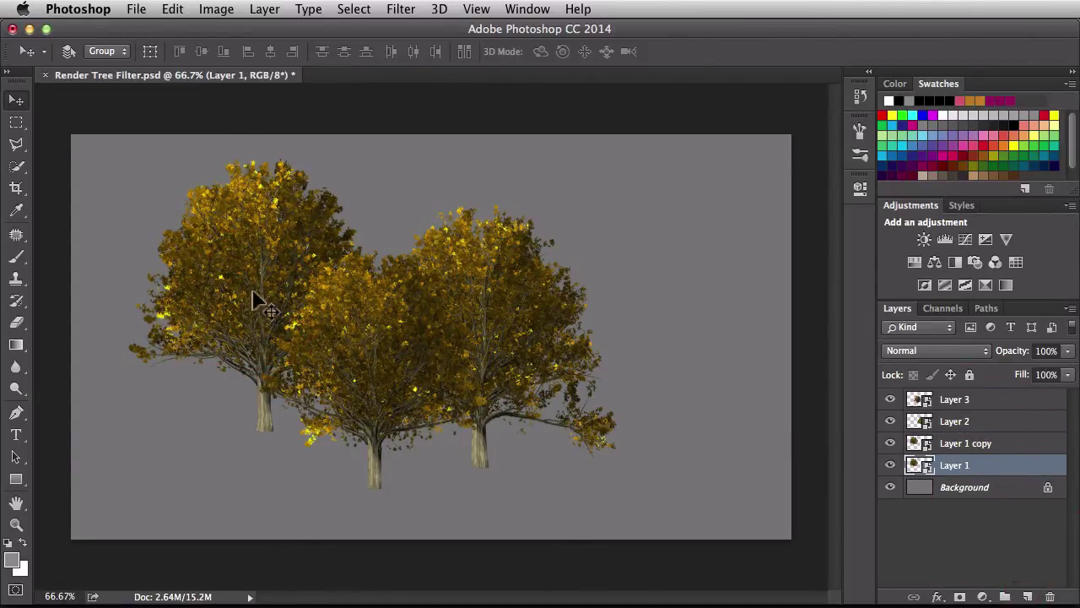
drag(253, 287, 193, 289)
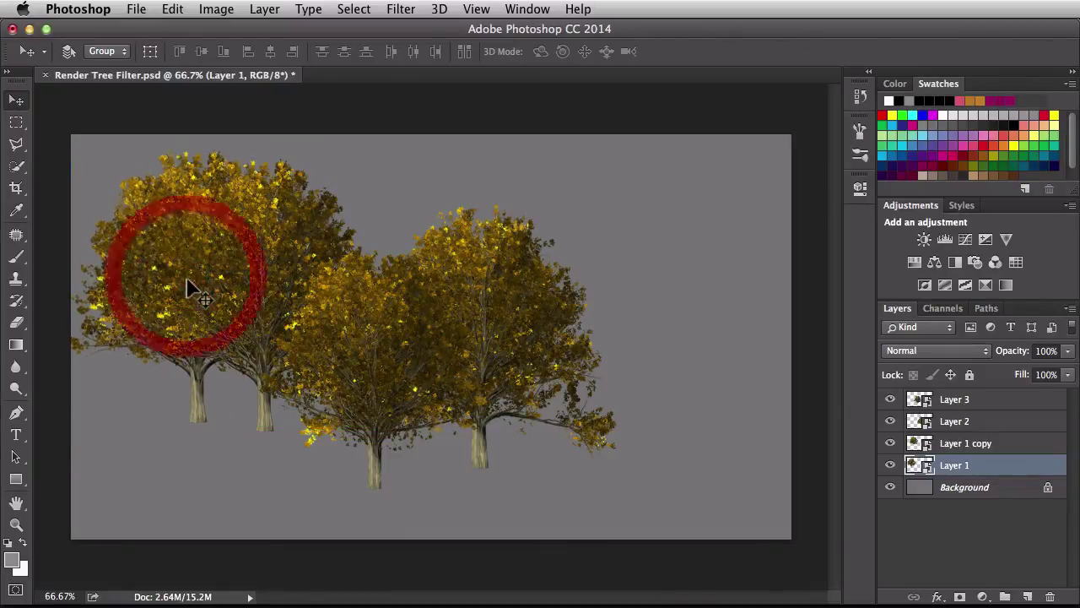
key(super+t)
drag(324, 423, 189, 282)
drag(144, 251, 157, 284)
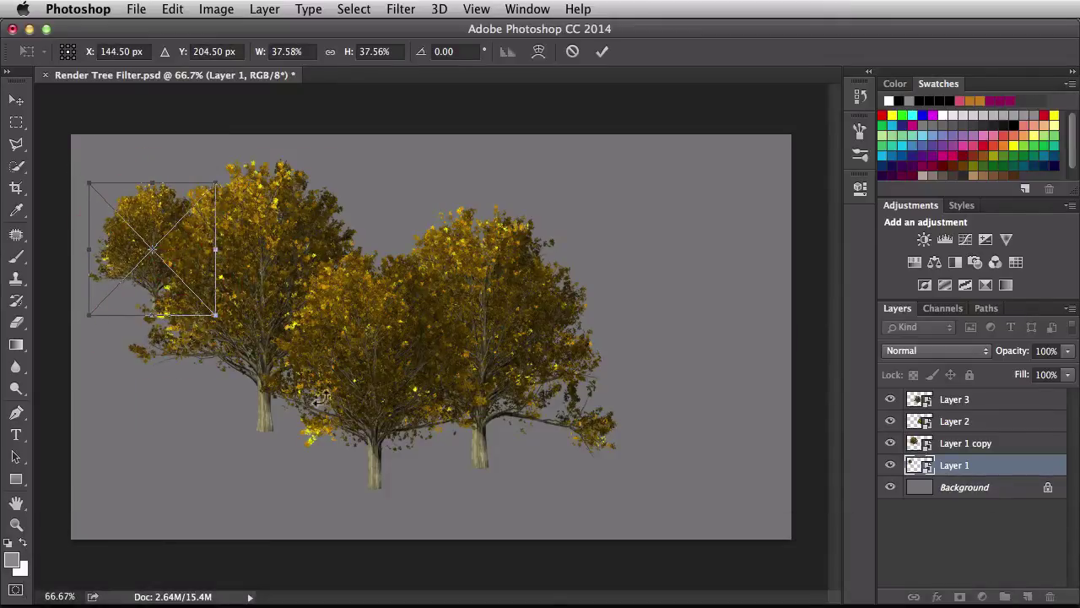
key(Return)
Step: Scale the Layer 1 copy oak proportionally to about 54% and shift it slightly left, beside the smallest tree
click(1021, 444)
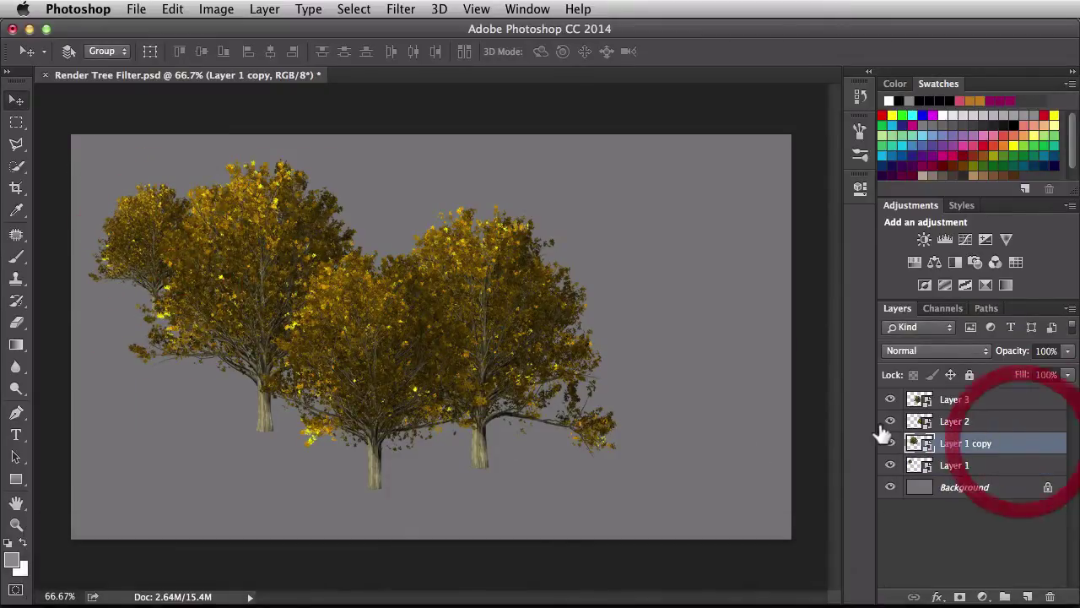
key(super+t)
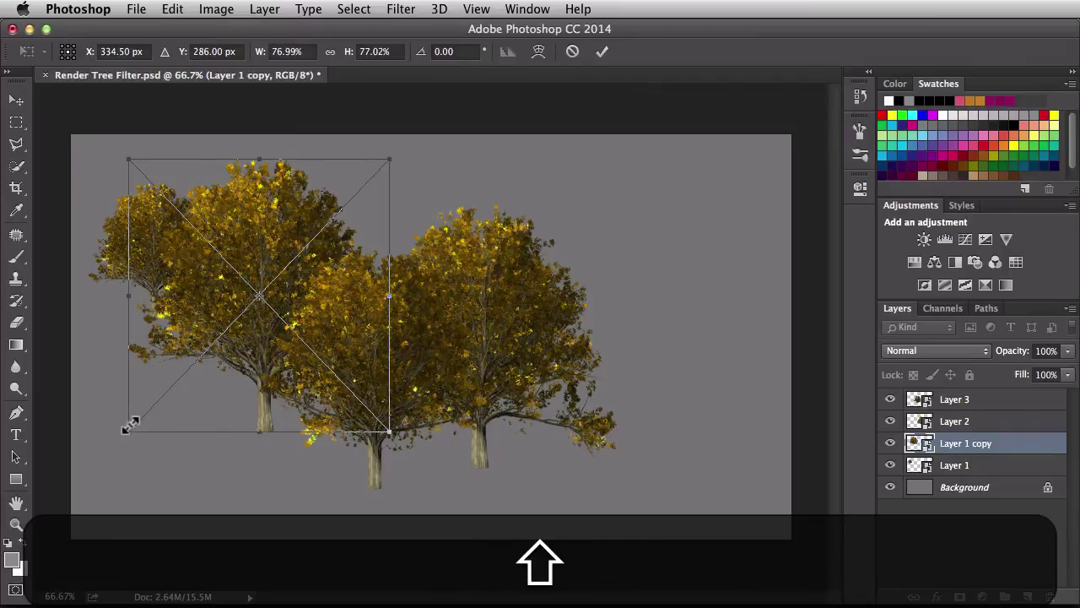
drag(129, 429, 199, 338)
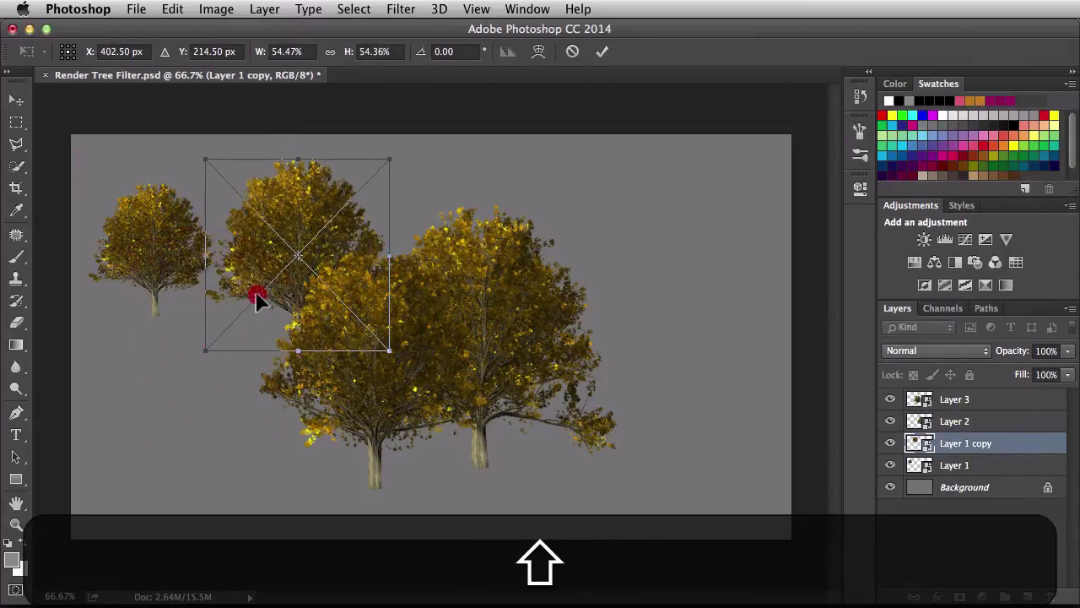
mouse_move(256, 294)
mouse_down()
mouse_move(222, 326)
mouse_move(243, 294)
mouse_up()
key(Return)
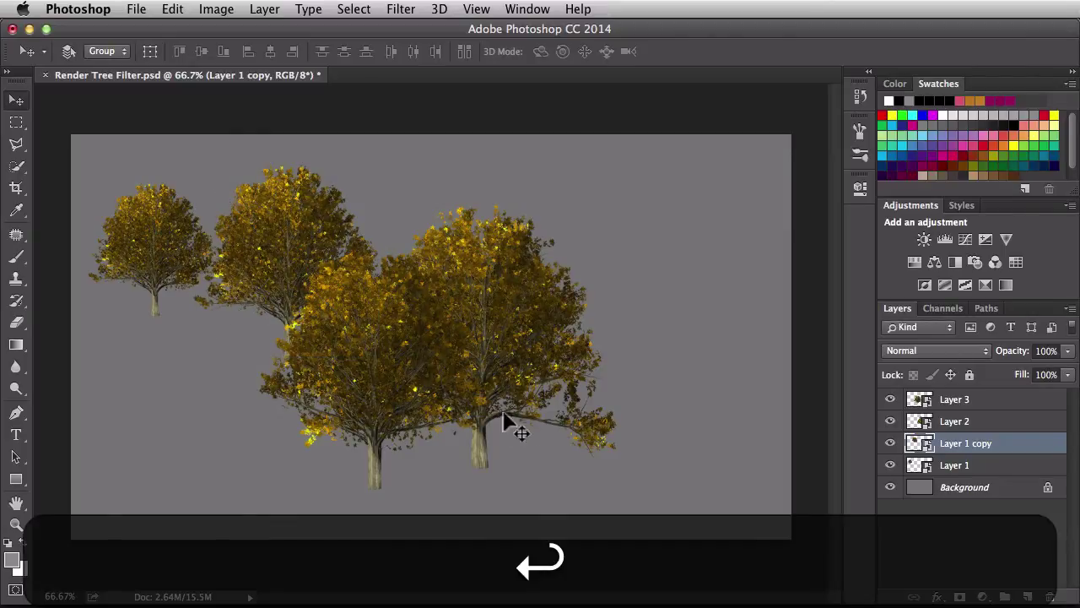
Step: Enlarge Layer 3's oak proportionally as the foreground tree and move it slightly up and left
mouse_move(379, 385)
mouse_down()
mouse_move(367, 399)
mouse_move(374, 379)
mouse_up()
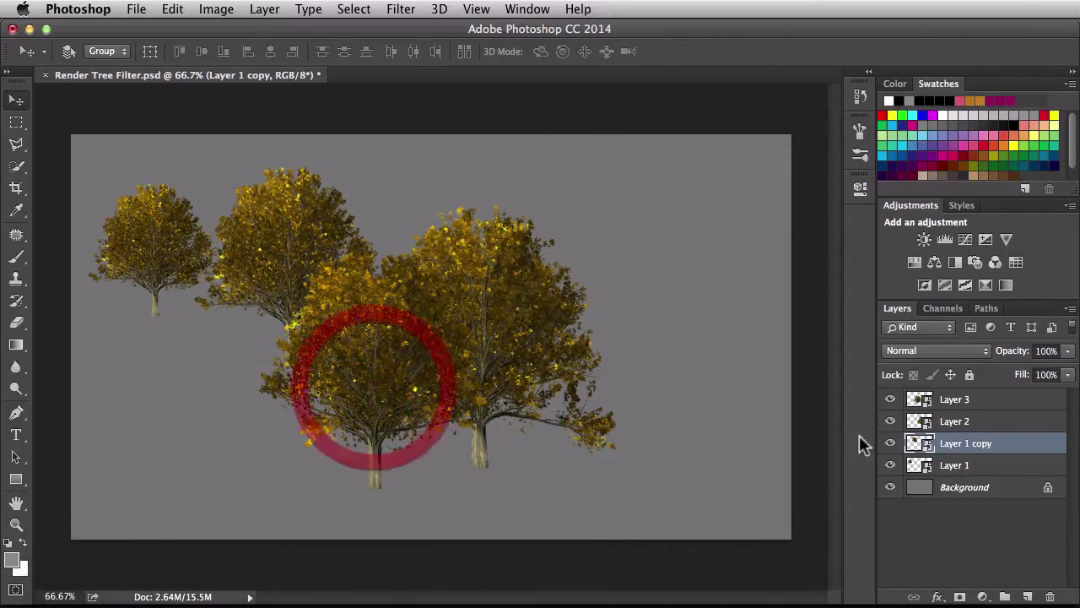
click(996, 400)
key(super+t)
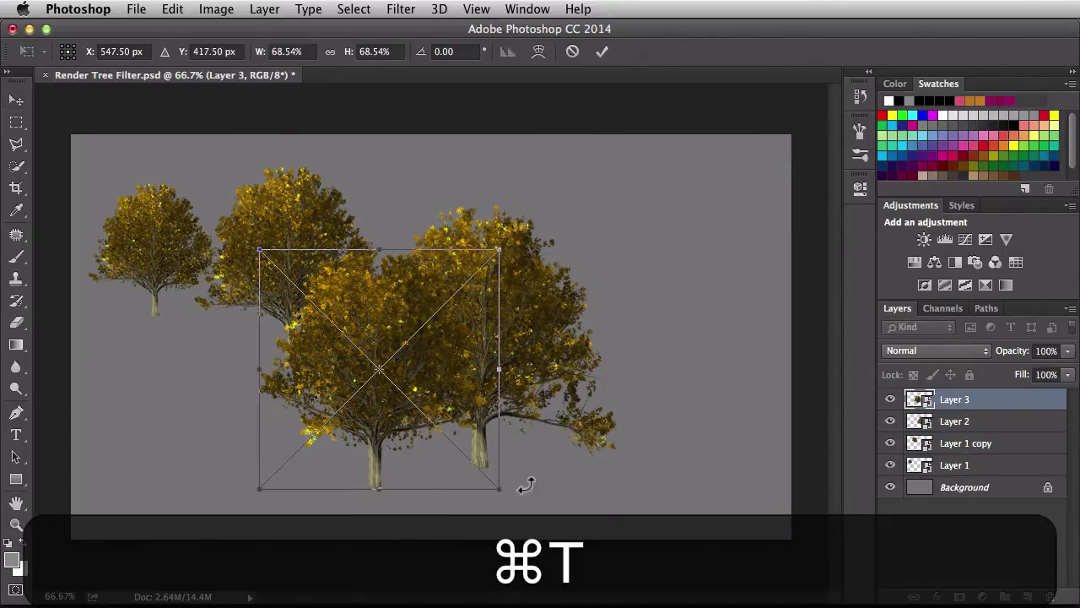
key(shift+super+t)
drag(260, 488, 229, 518)
key(Return)
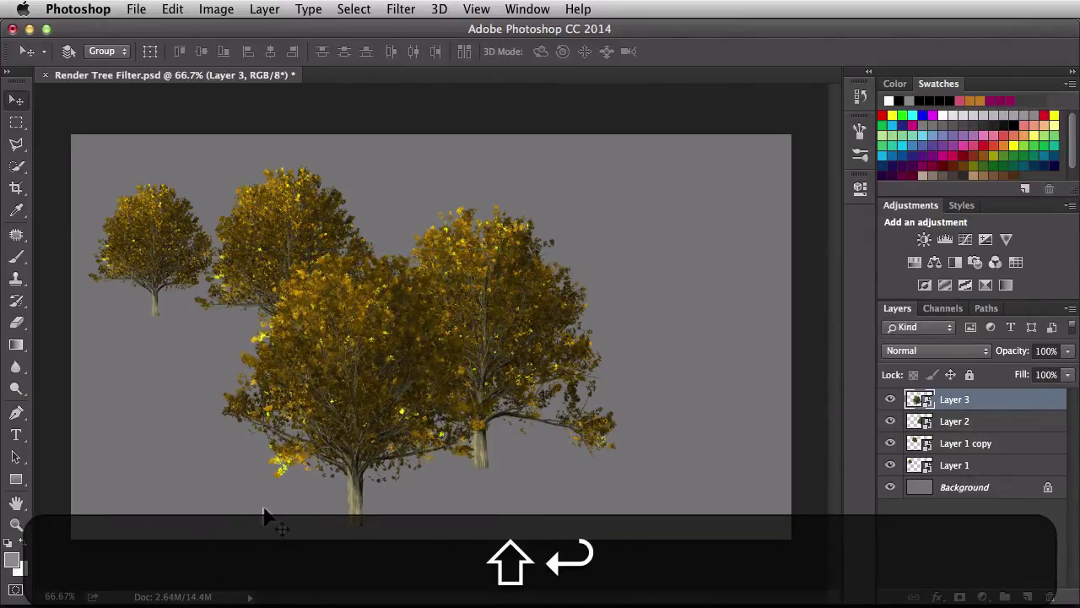
mouse_move(345, 446)
mouse_down()
mouse_move(329, 441)
mouse_move(340, 436)
mouse_up()
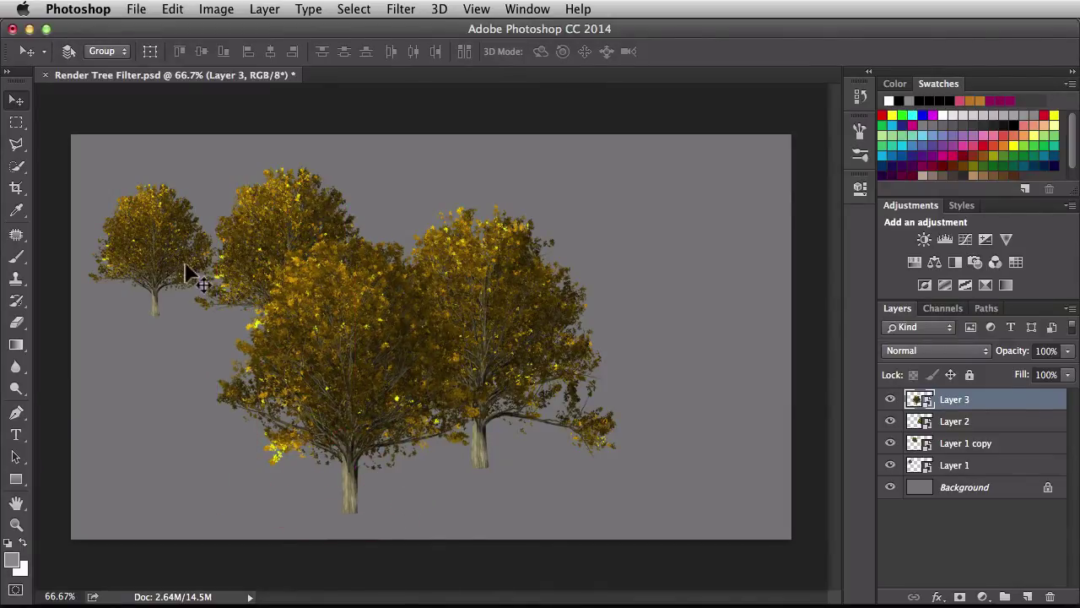
Step: Move the smallest oak up, the Layer 1 copy oak left and down, and Layer 2's oak up and slightly right
super+click(155, 261)
drag(155, 262, 160, 234)
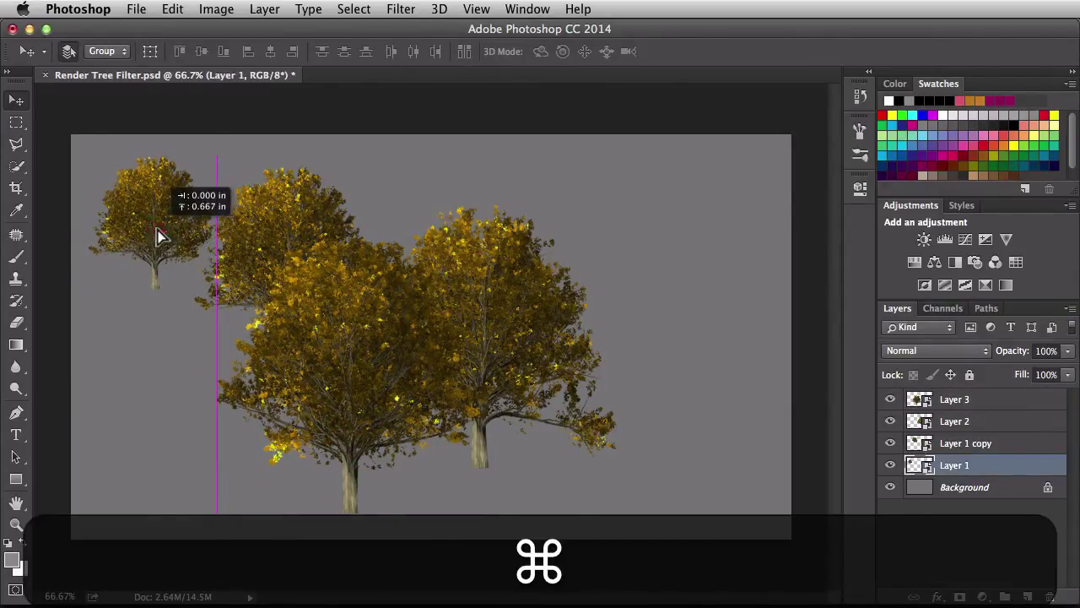
super+click(264, 246)
drag(263, 246, 242, 241)
drag(494, 305, 504, 288)
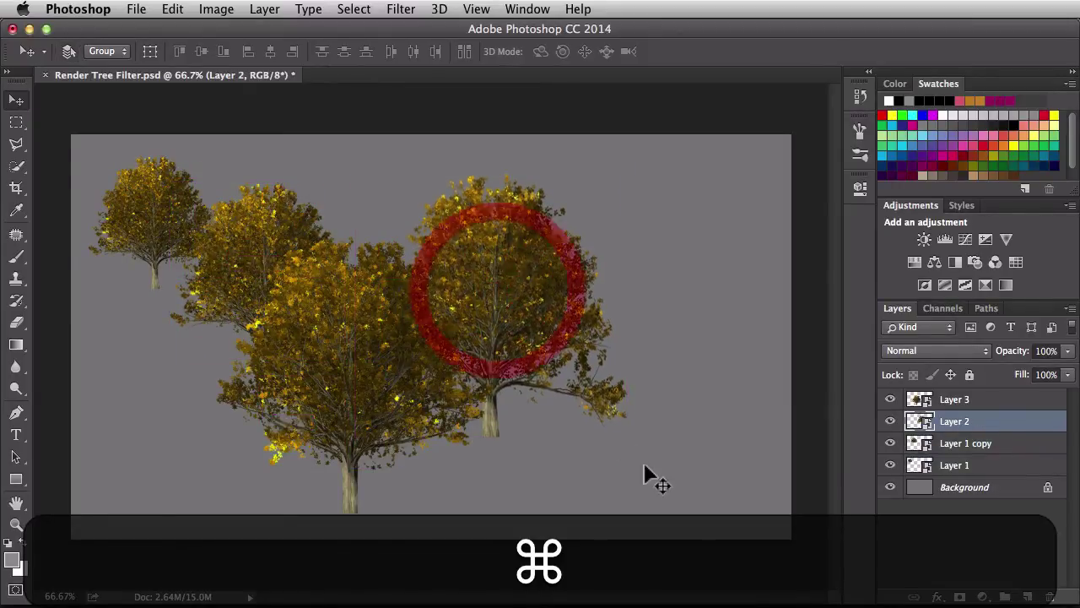
Step: Scale Layer 2's oak down proportionally and place it behind the foreground tree's right side
key(super+t)
drag(627, 437, 572, 383)
drag(494, 332, 502, 326)
key(Return)
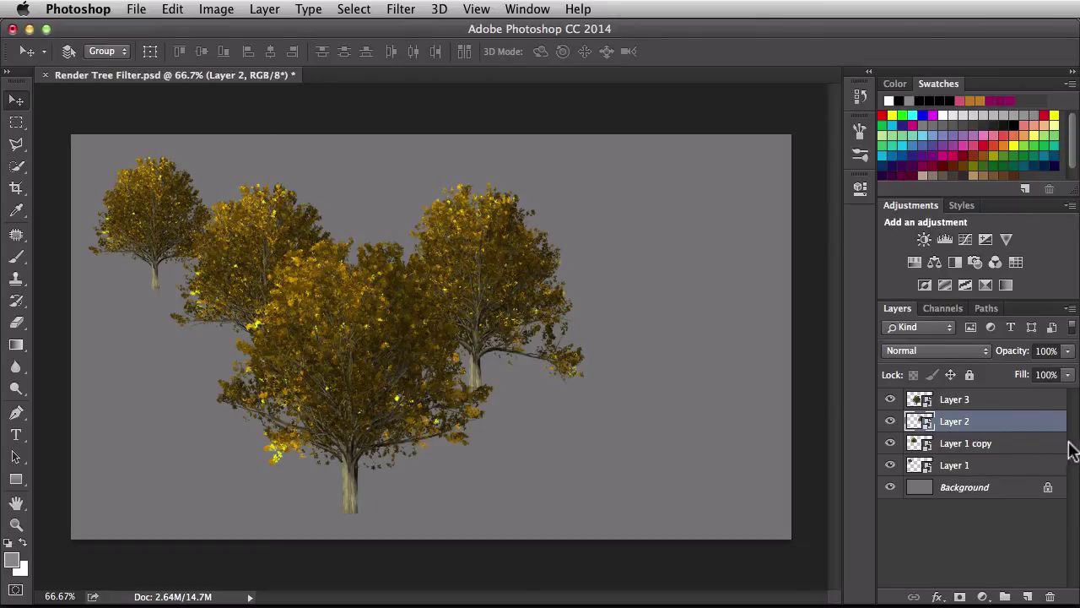
Step: Add an Exposure adjustment layer directly above Layer 3, the foreground oak
click(1008, 402)
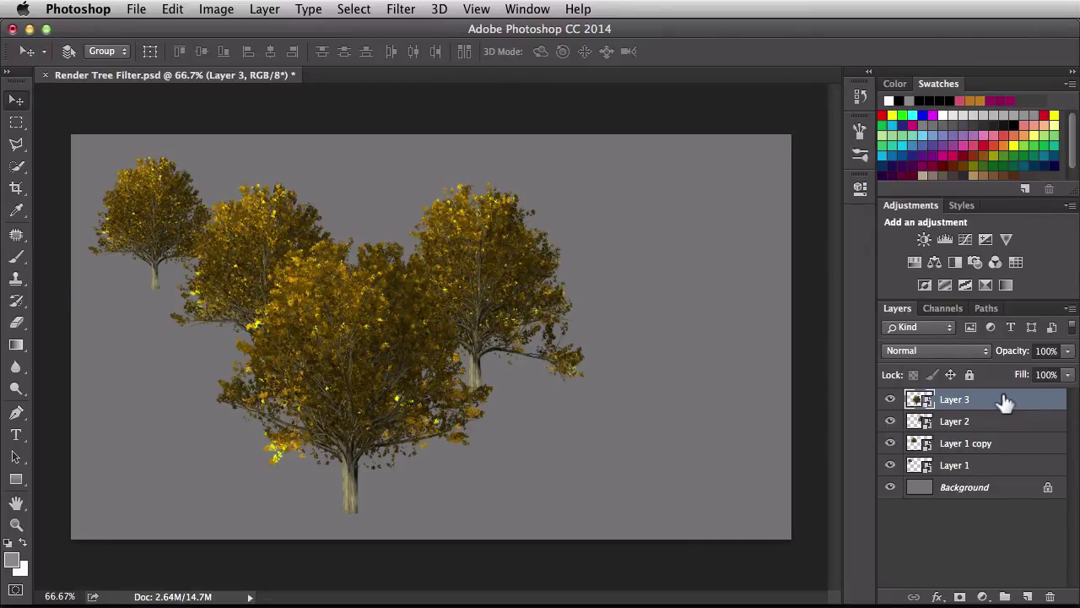
click(984, 240)
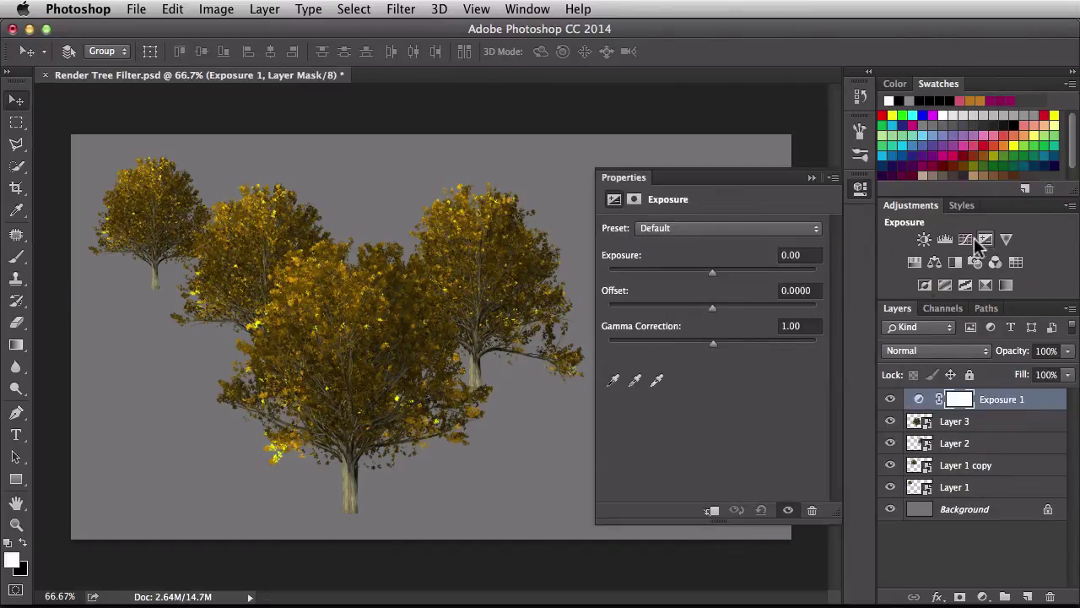
Step: Try raising the unclipped adjustment's exposure to +1.11 and reset it to its defaults
click(793, 254)
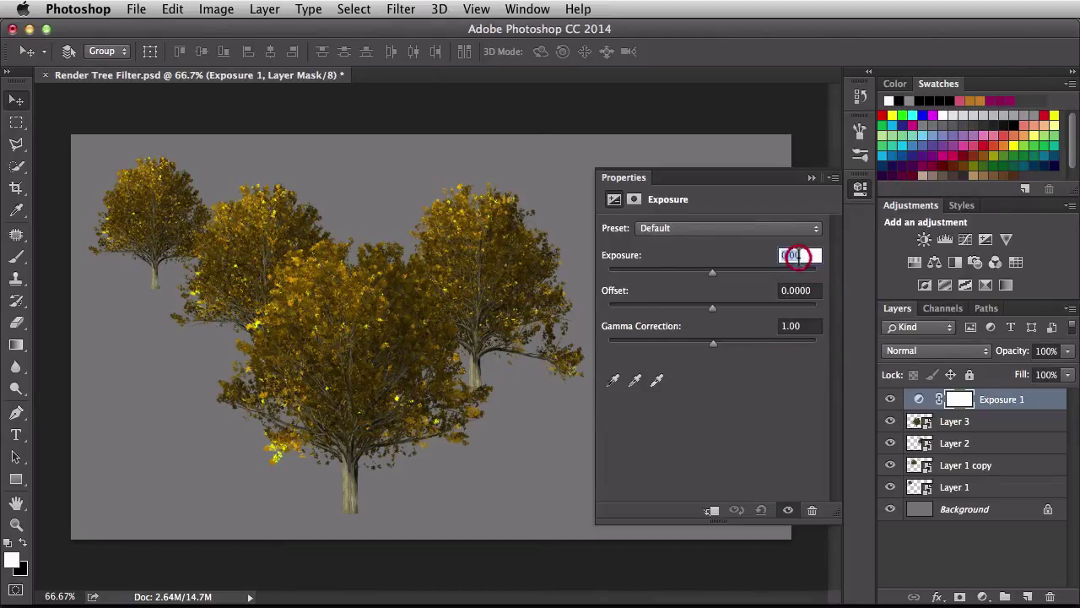
key(Down)
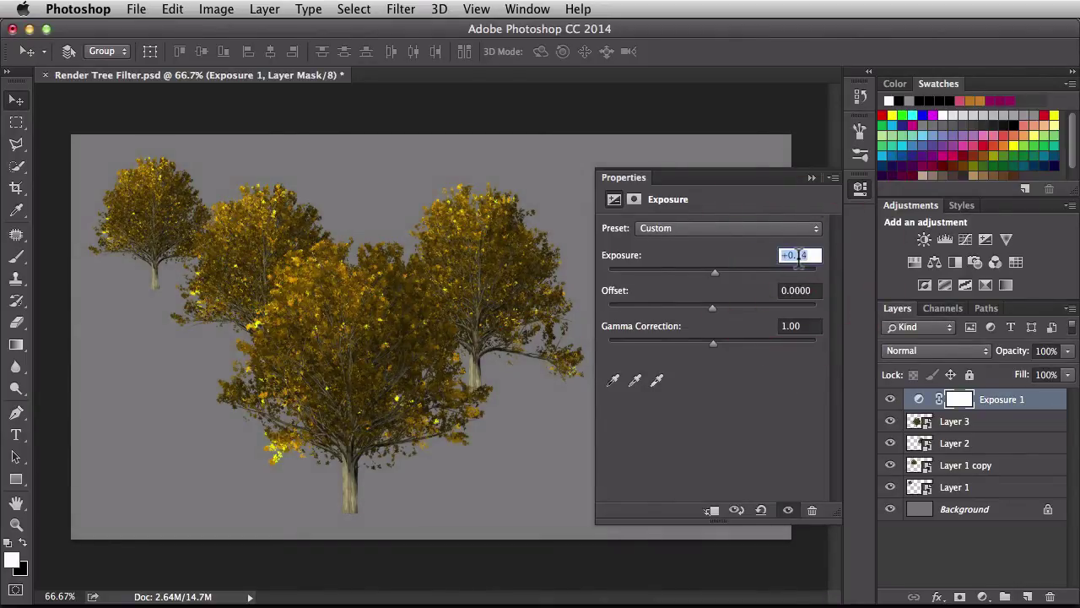
key(shift+Up)
key(shift+Up)
key(shift+Up)
key(shift+Up)
key(shift+Up)
key(shift+Up)
key(shift+Up)
key(shift+Up)
key(shift+Up)
key(shift+Up)
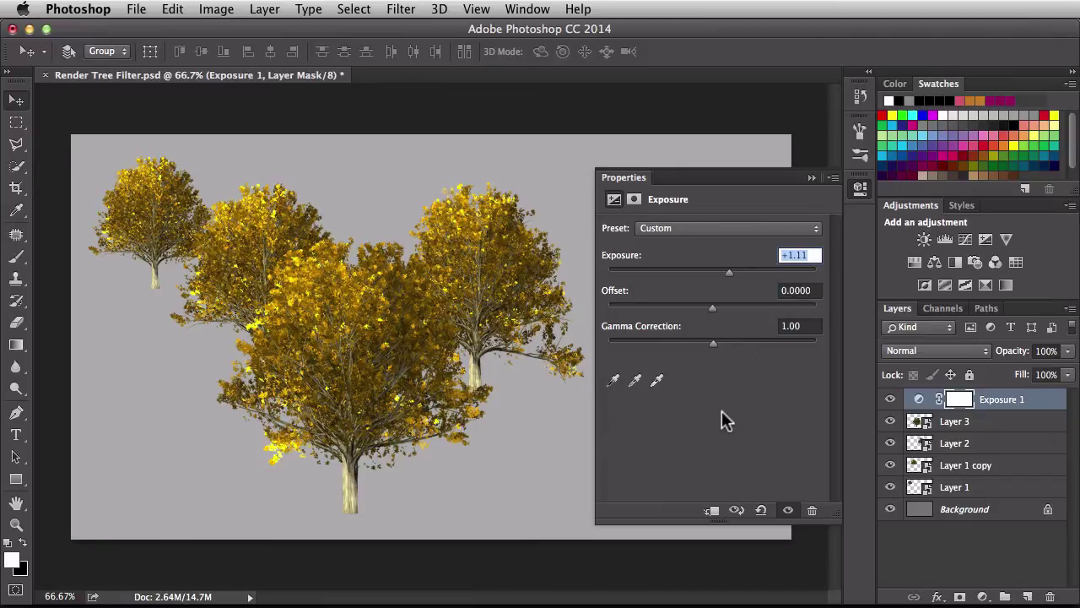
click(762, 512)
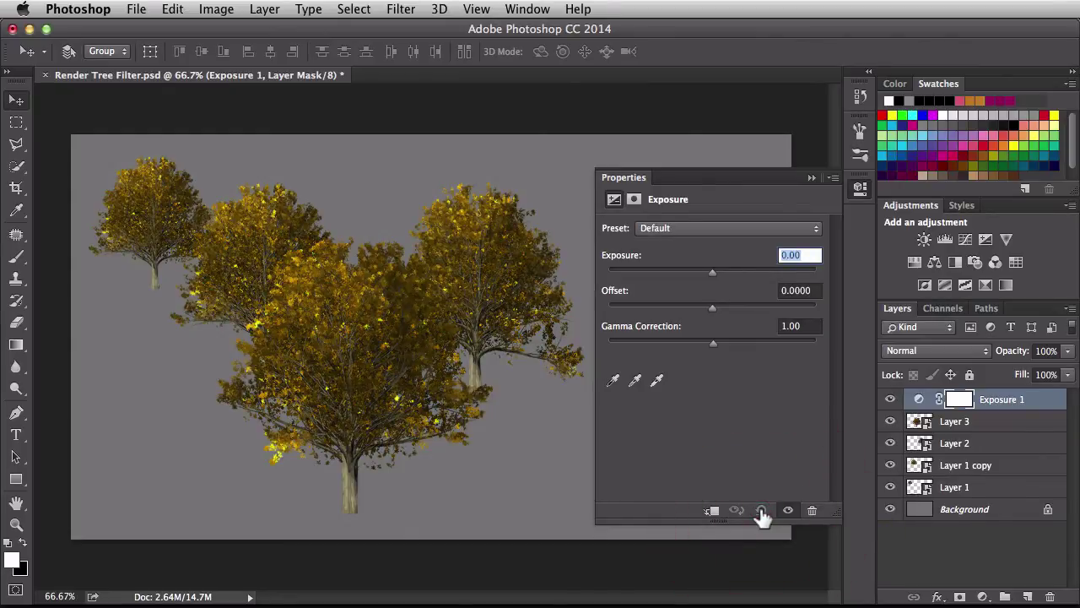
Step: Clip the Exposure adjustment to Layer 3 only and set its exposure to +0.51
click(713, 511)
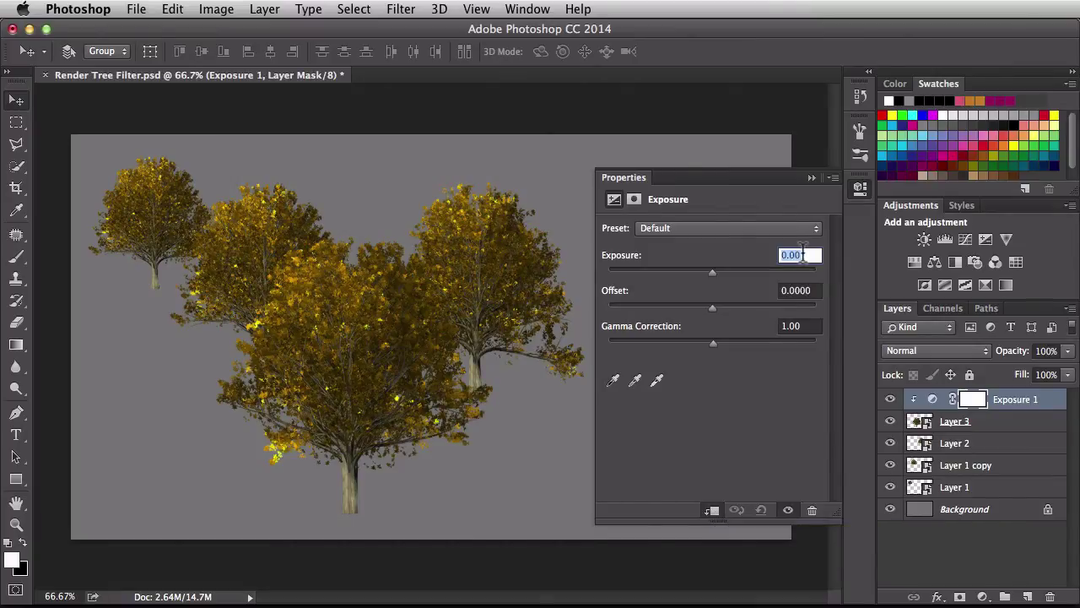
key(Down)
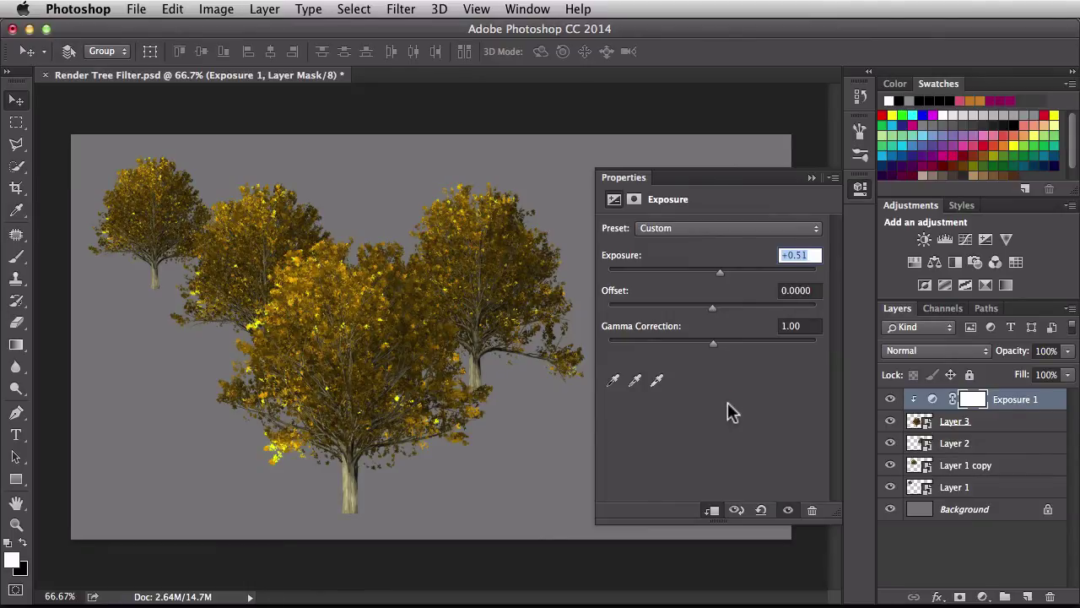
Step: Apply a slight Gaussian Blur of about 0.3 pixels to Layer 2's oak and check which tree it affects
click(979, 442)
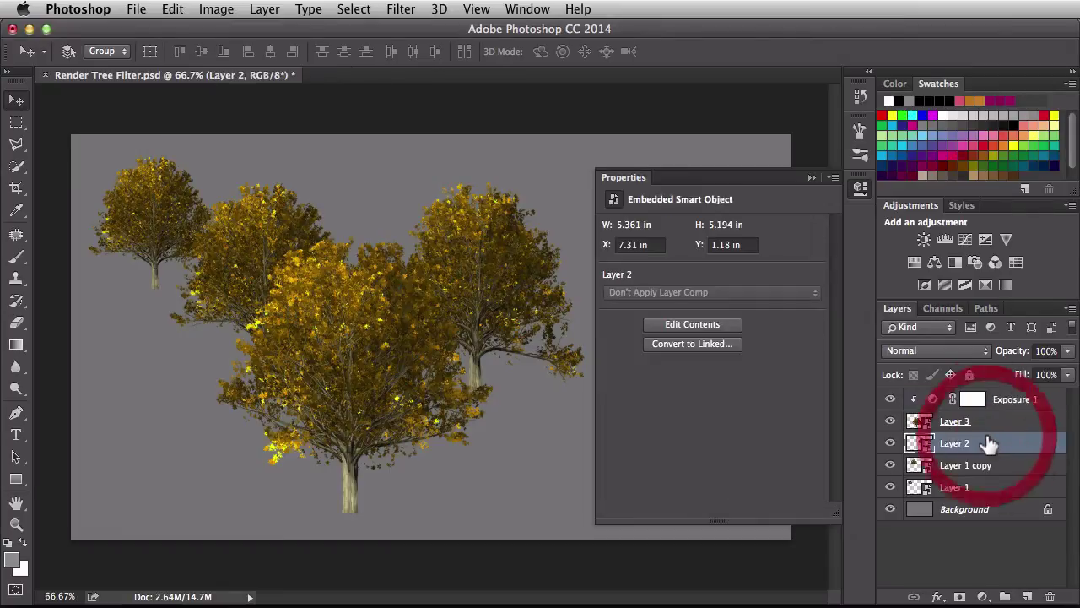
click(890, 443)
click(891, 444)
click(891, 444)
click(891, 444)
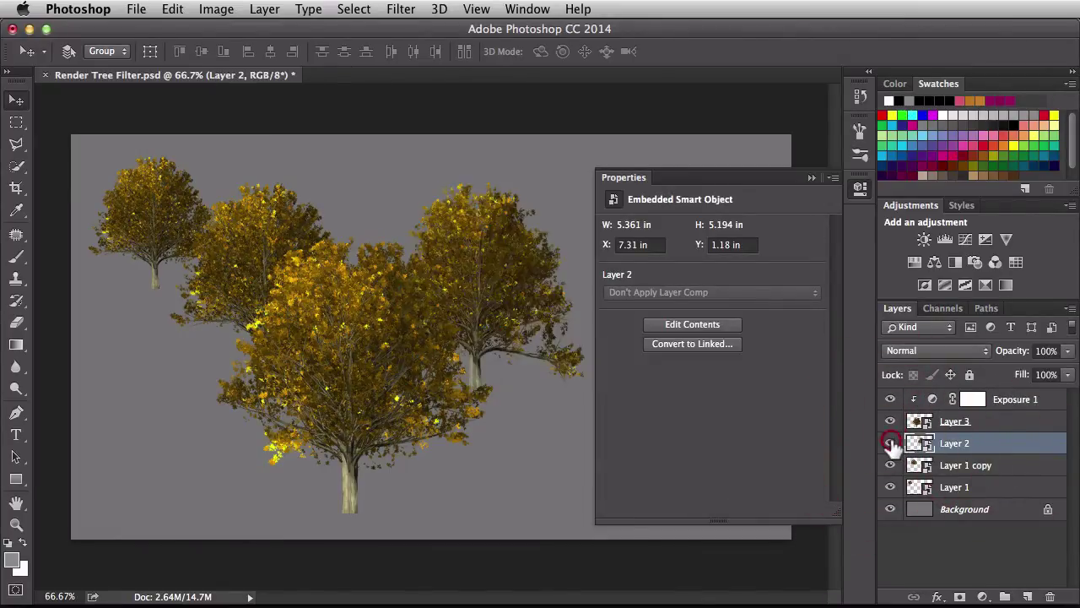
click(989, 442)
click(393, 12)
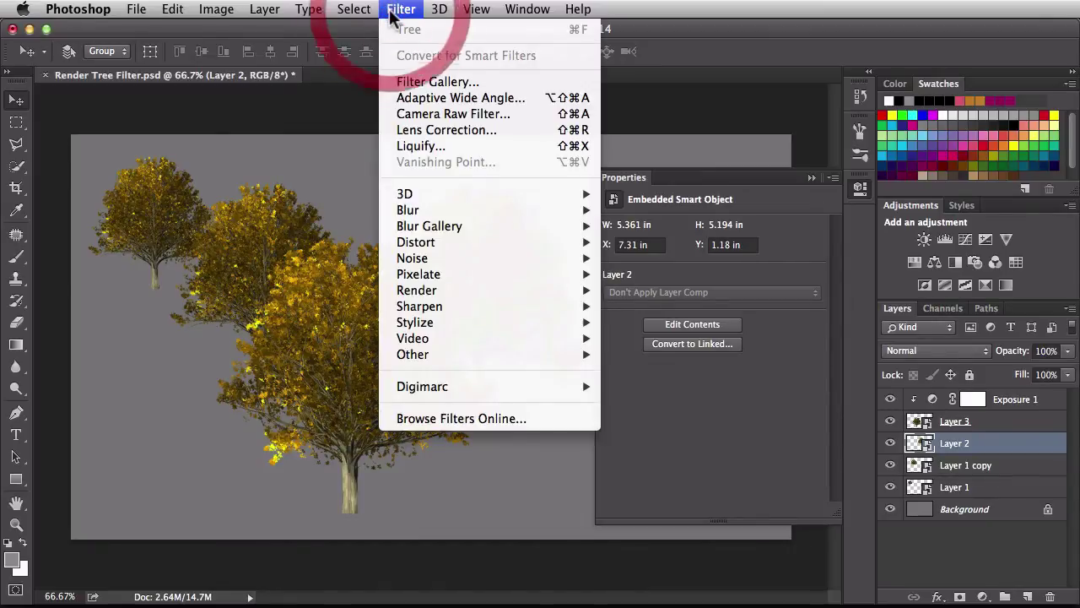
mouse_move(491, 216)
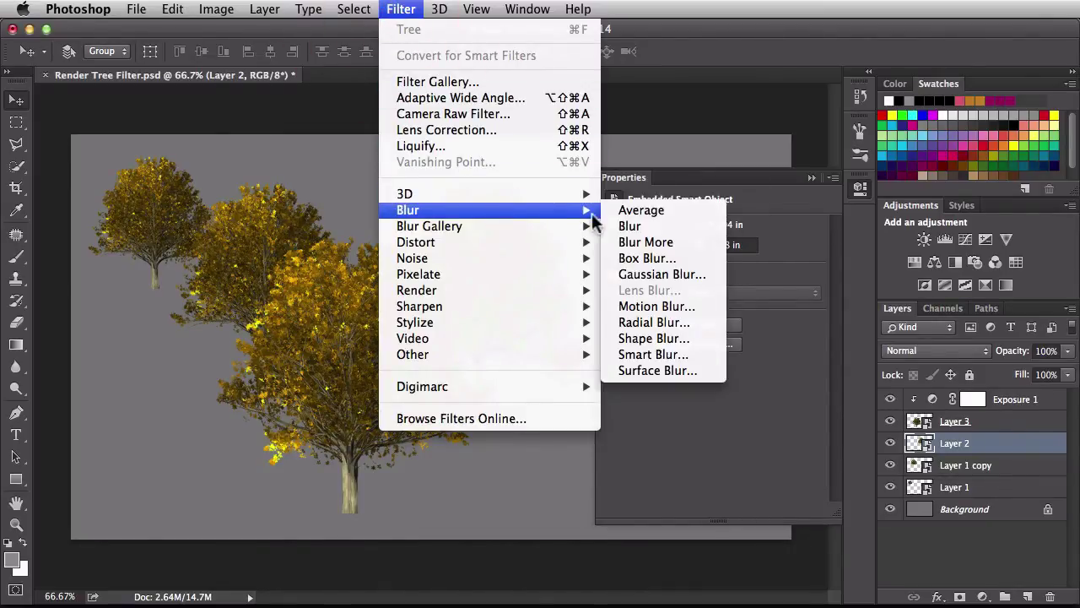
click(633, 274)
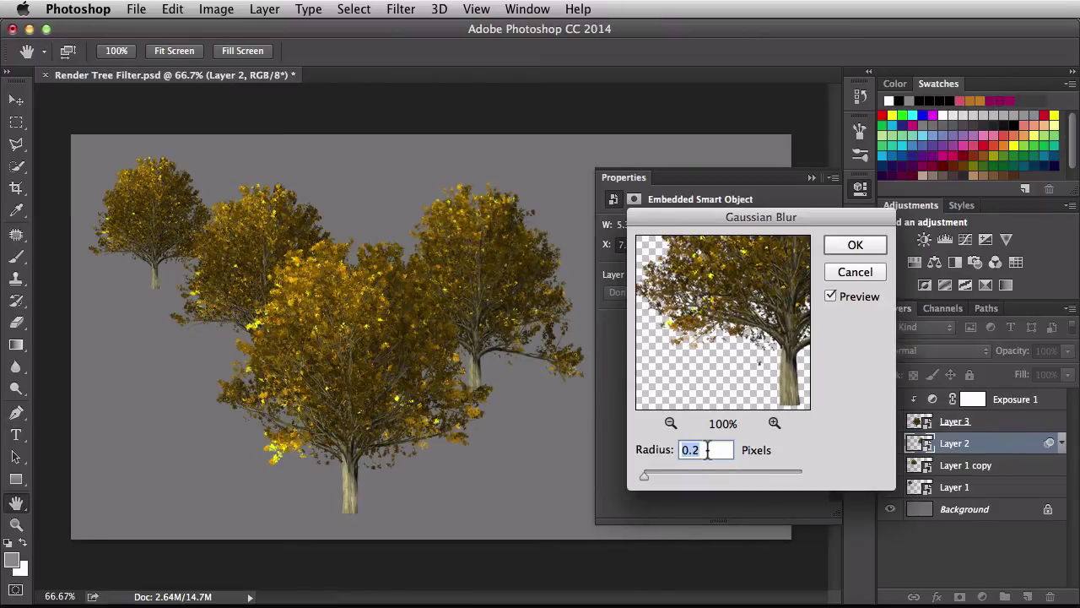
click(856, 244)
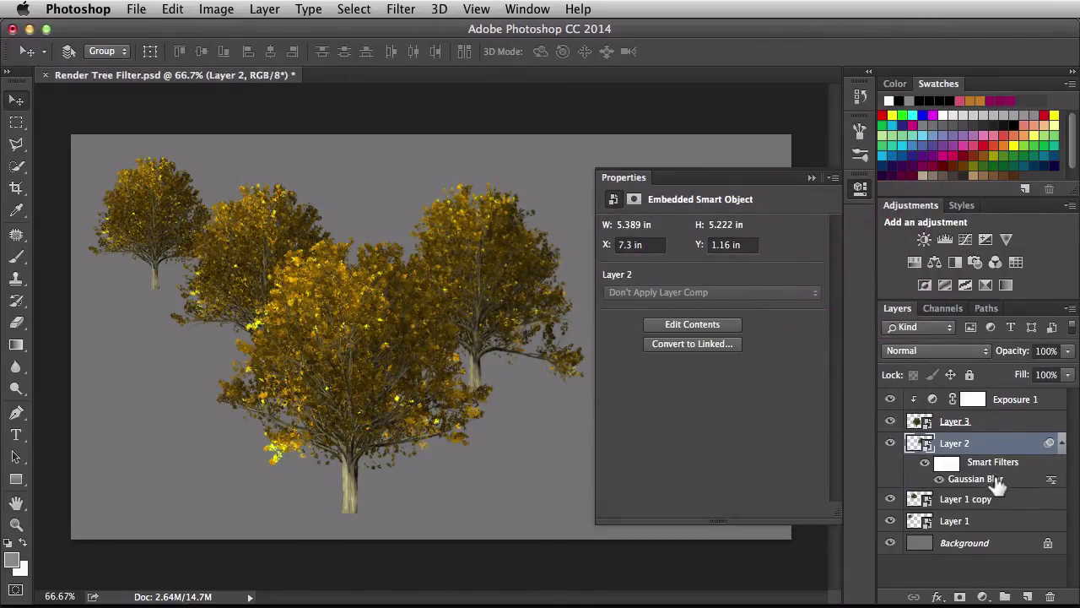
click(891, 443)
click(890, 443)
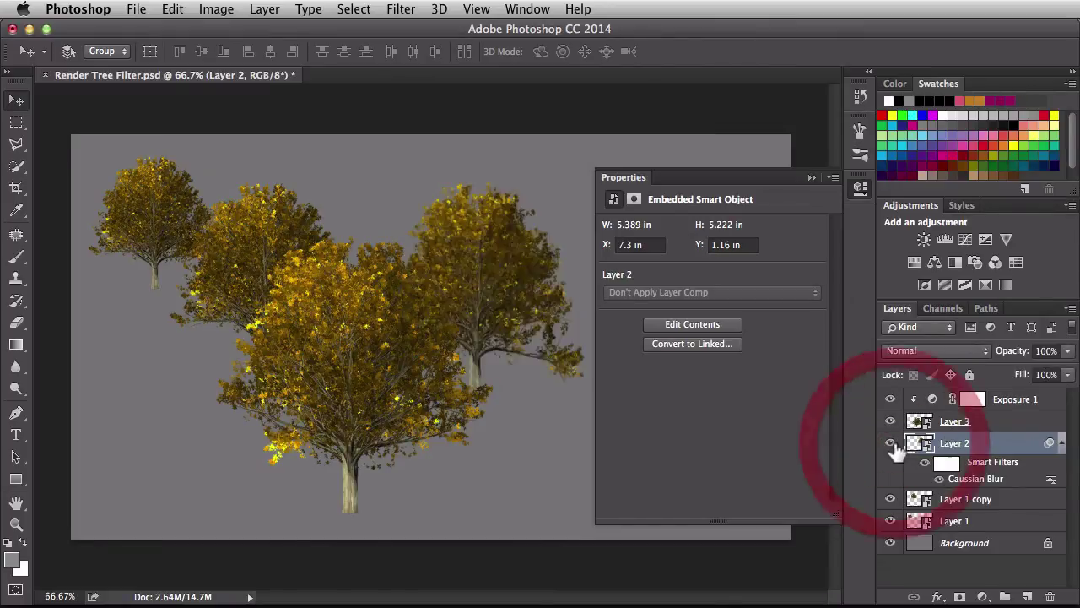
Step: Add an Exposure adjustment clipped to Layer 2 and set its exposure to -0.30
click(995, 455)
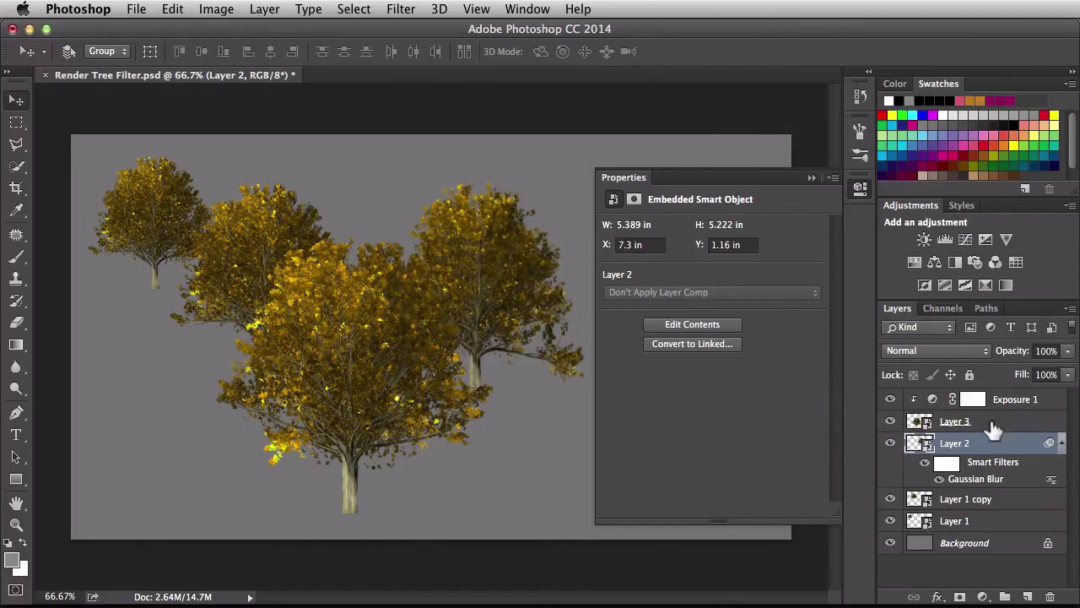
click(986, 239)
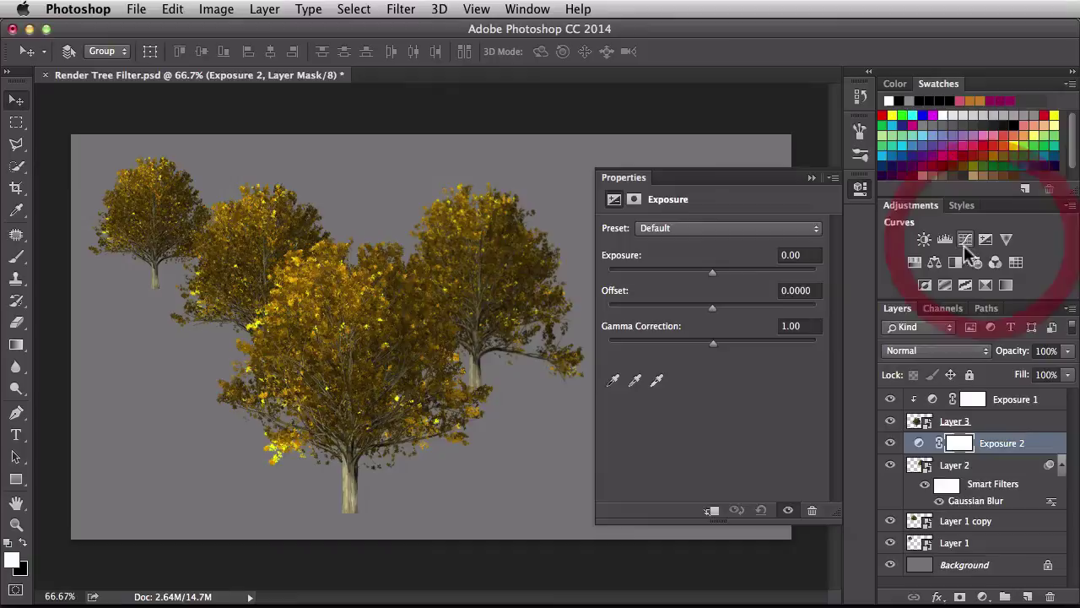
click(790, 255)
key(Up)
key(Up)
key(Up)
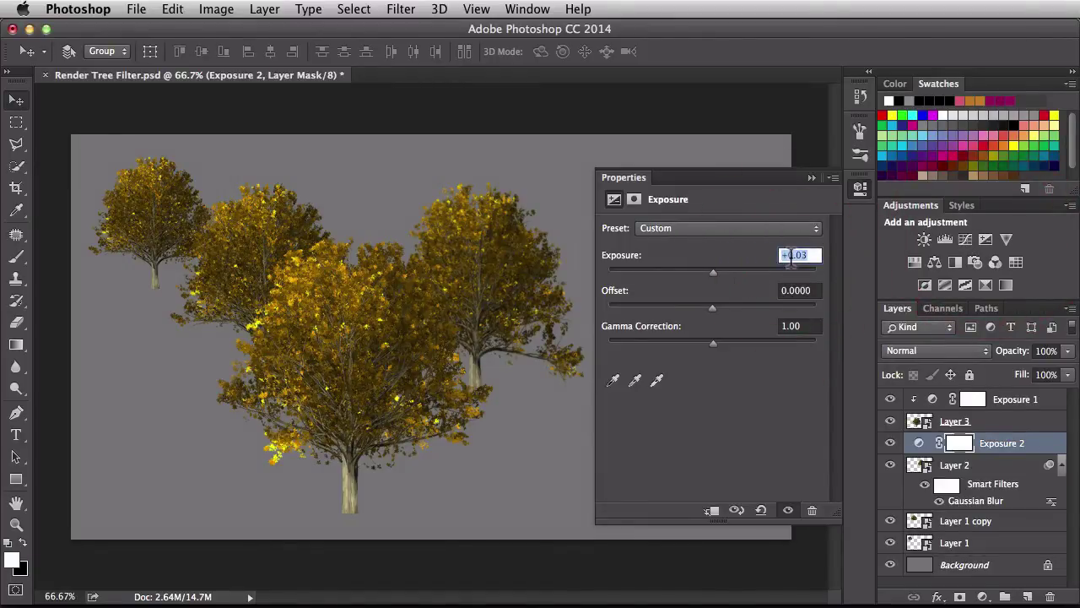
click(713, 511)
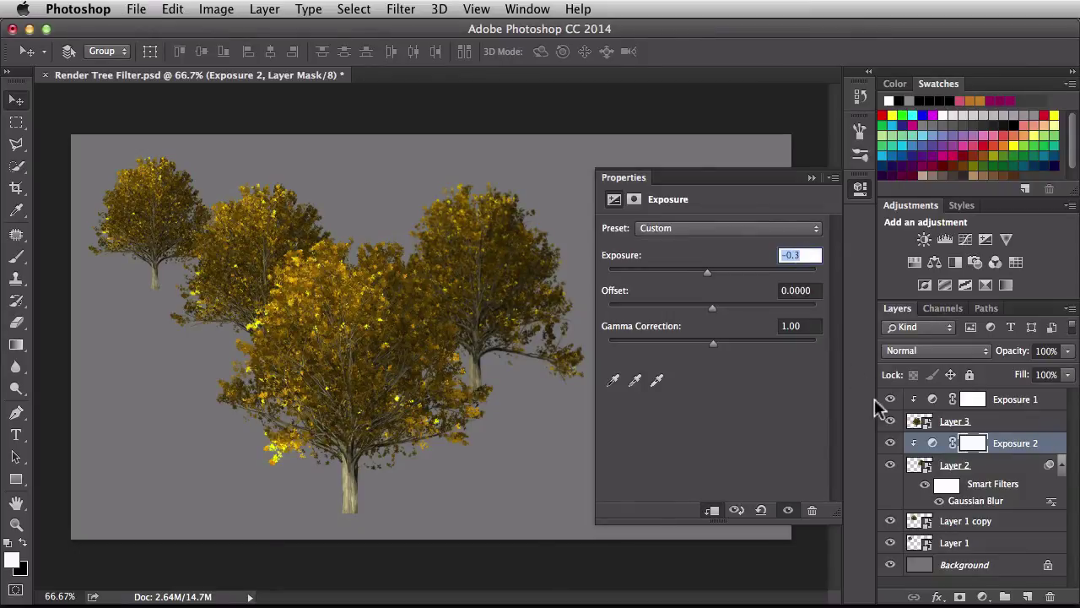
click(1047, 448)
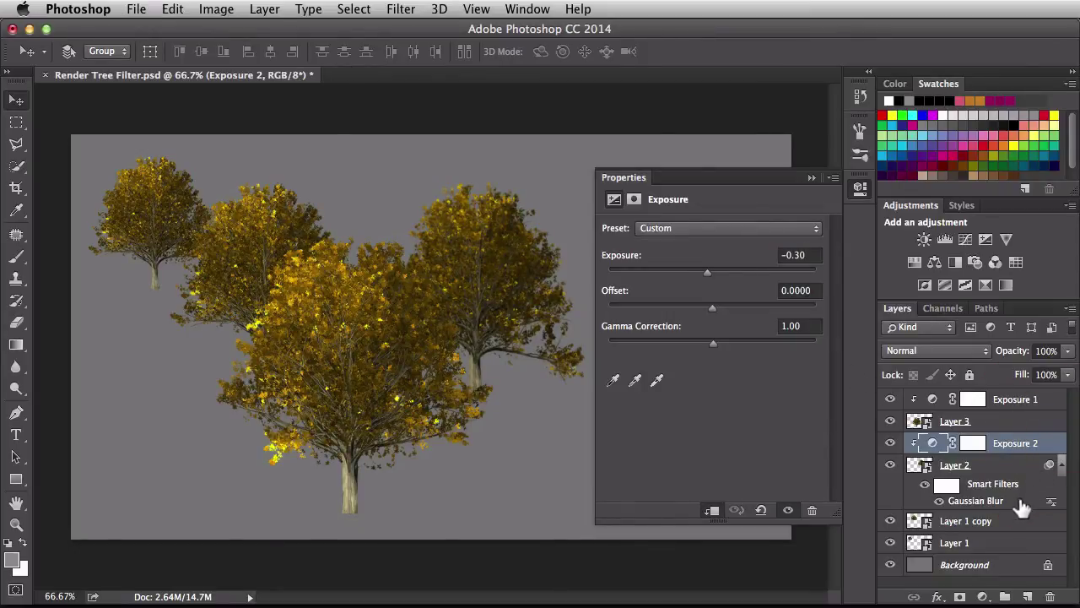
Step: Copy Layer 2's Gaussian Blur smart filter onto Layer 1 copy
click(1015, 524)
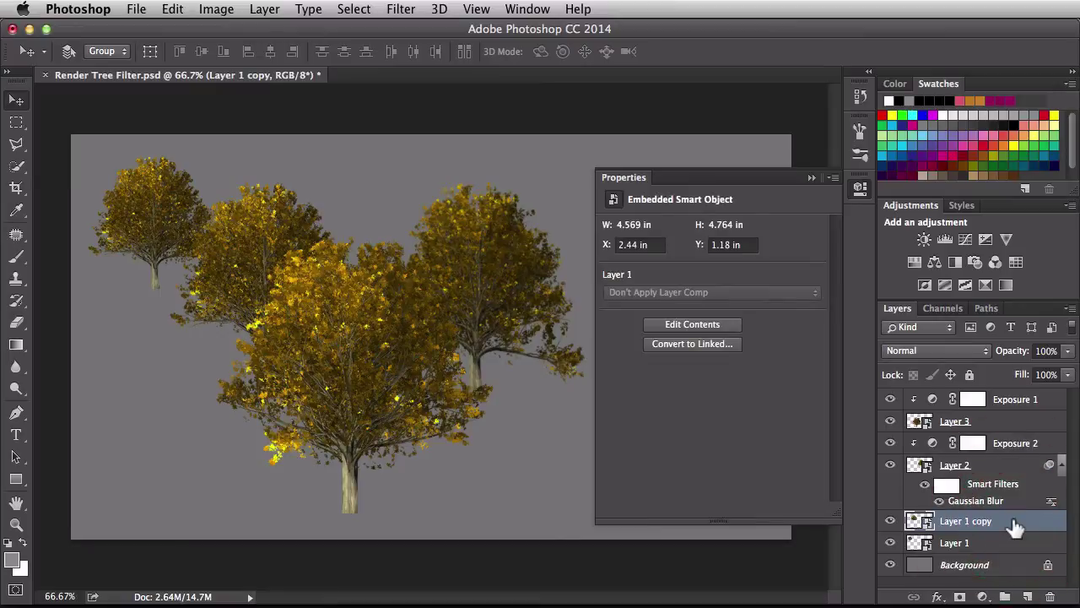
click(1014, 503)
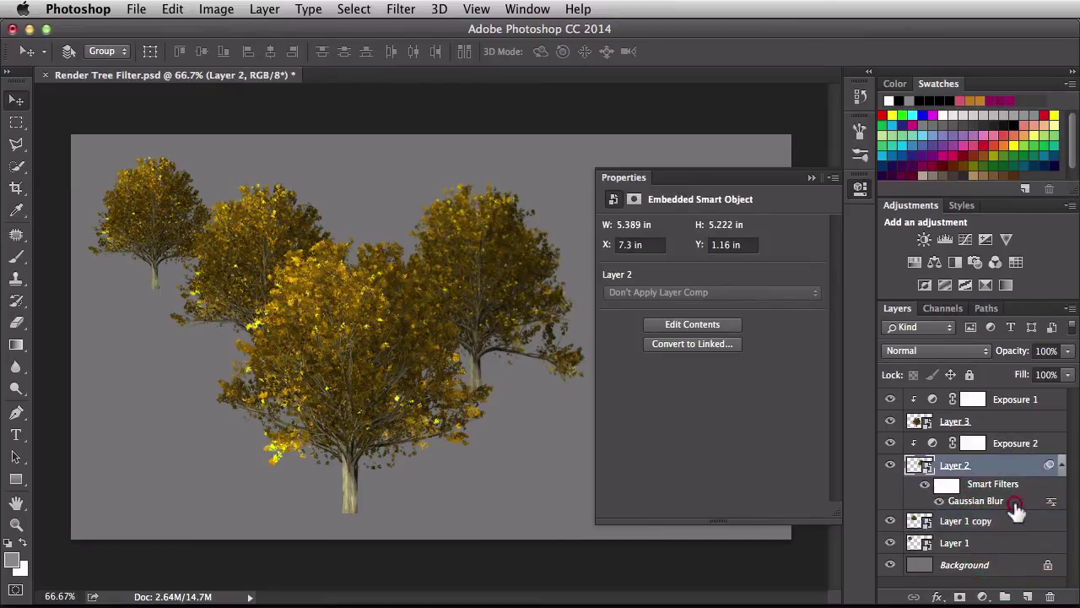
drag(1015, 504, 1011, 524)
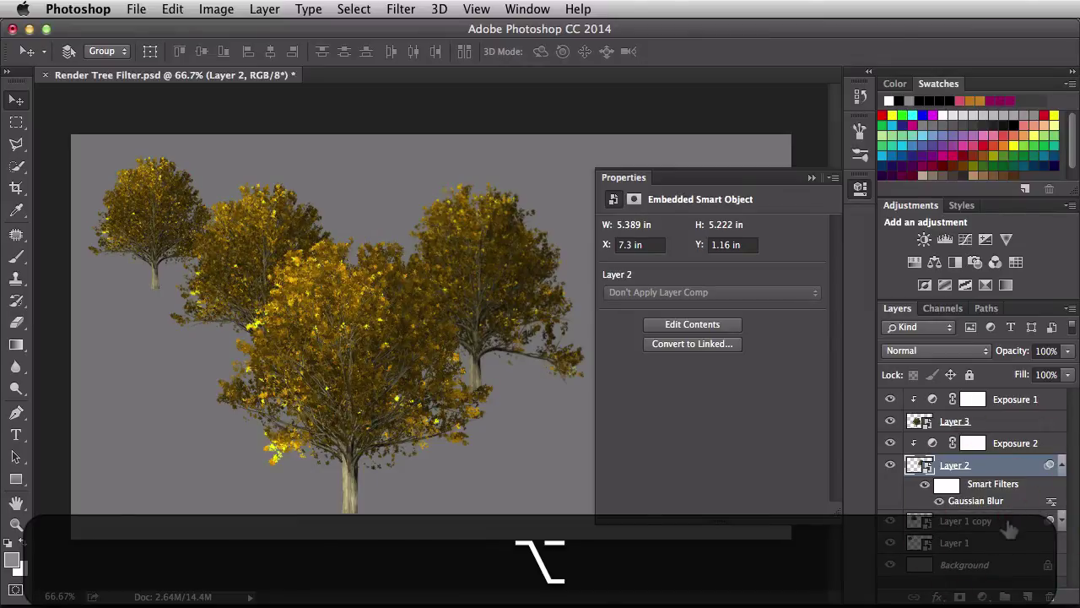
Step: Set the Gaussian Blur radius on Layer 1 copy to 0.7 pixels and check that oak by toggling its visibility
click(1009, 518)
click(1061, 465)
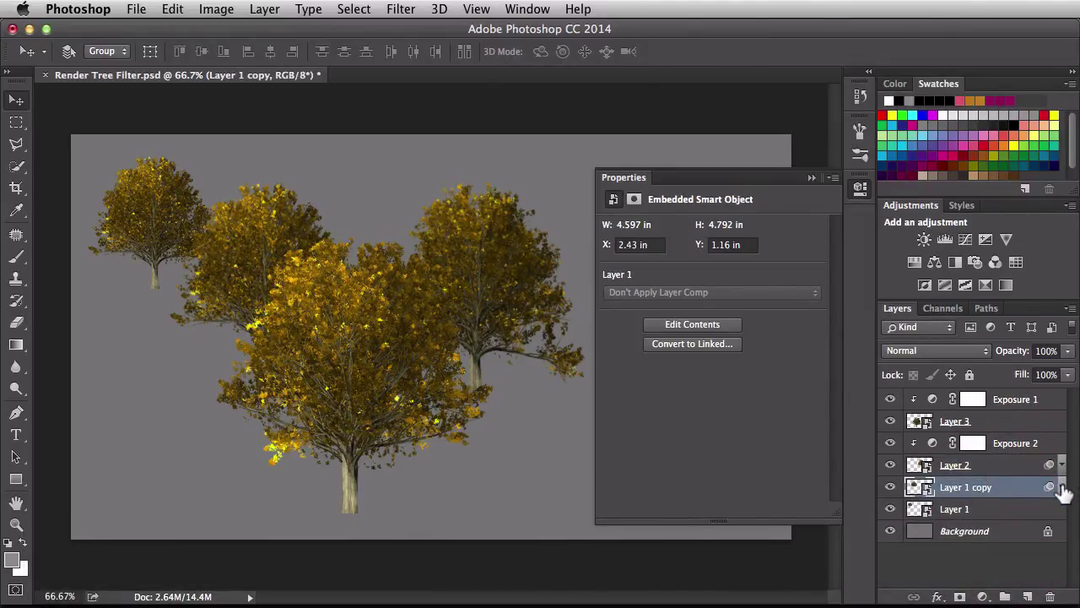
click(1062, 488)
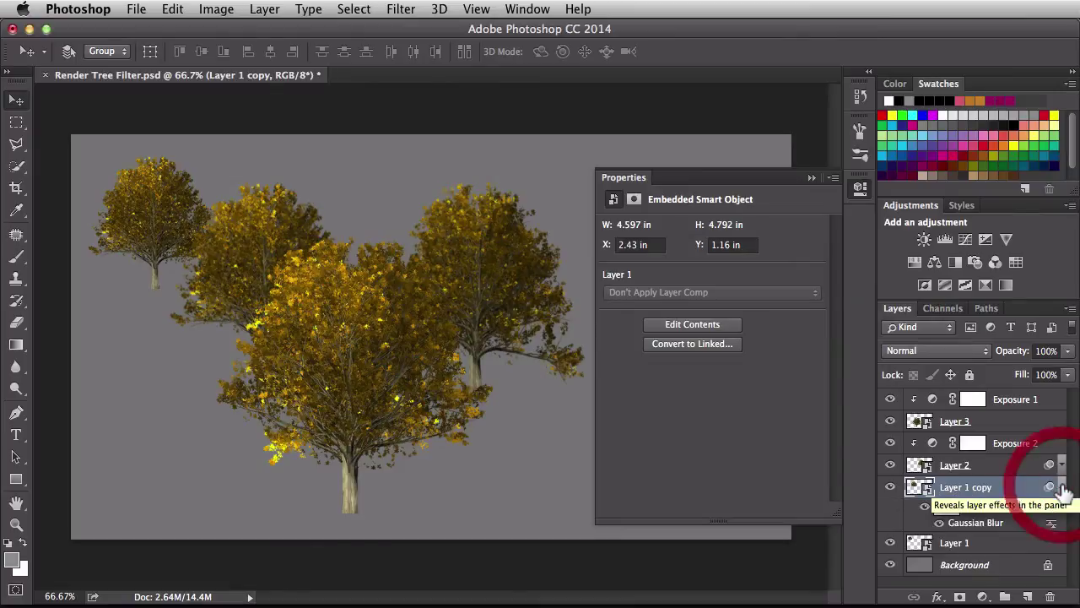
double_click(989, 527)
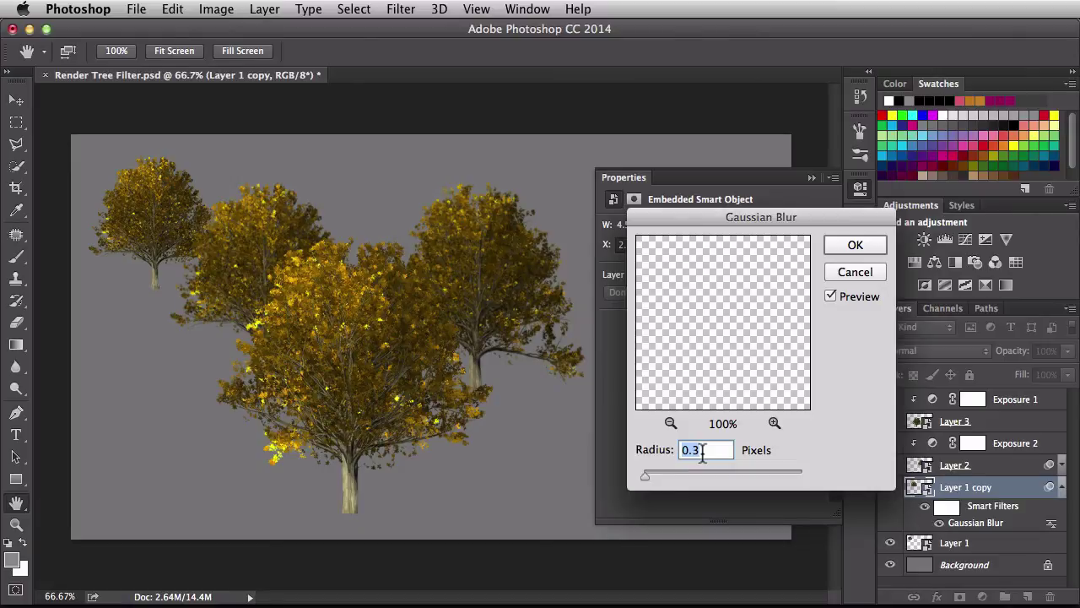
key(Up)
key(Up)
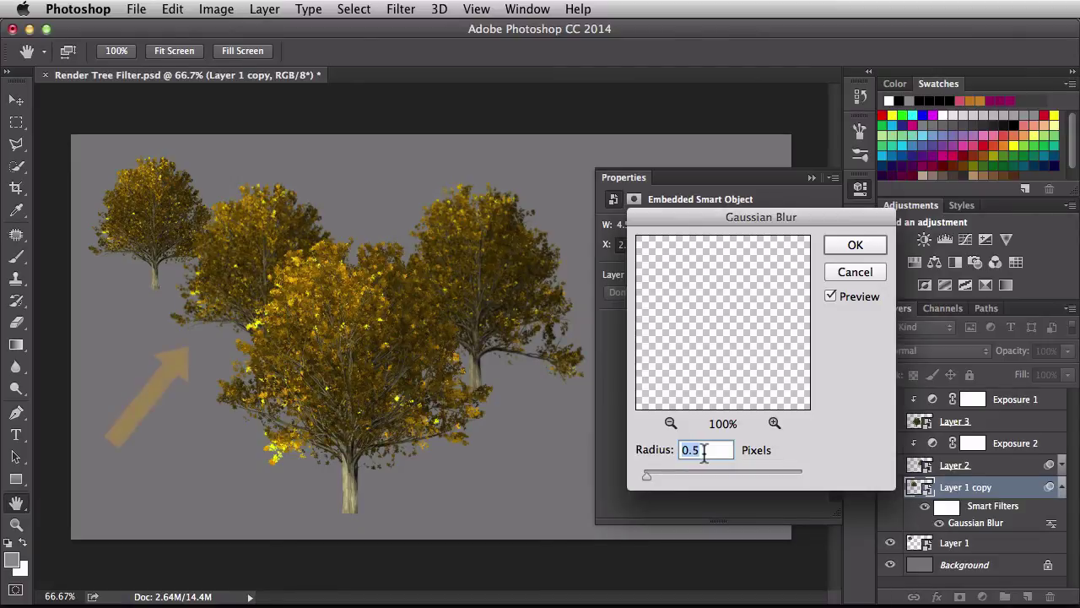
key(Up)
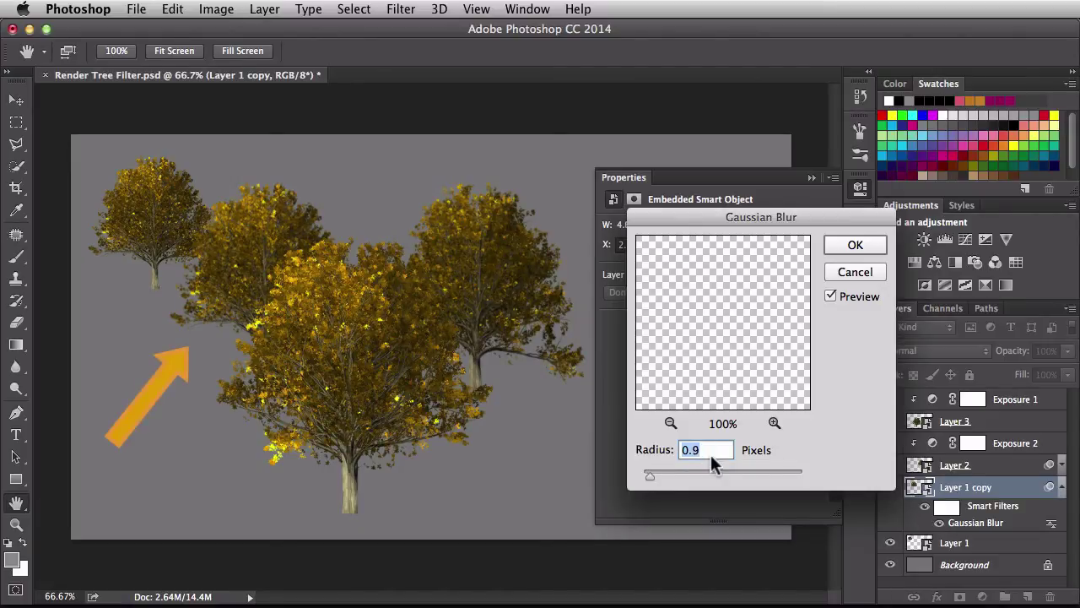
key(Up)
key(Up)
key(Up)
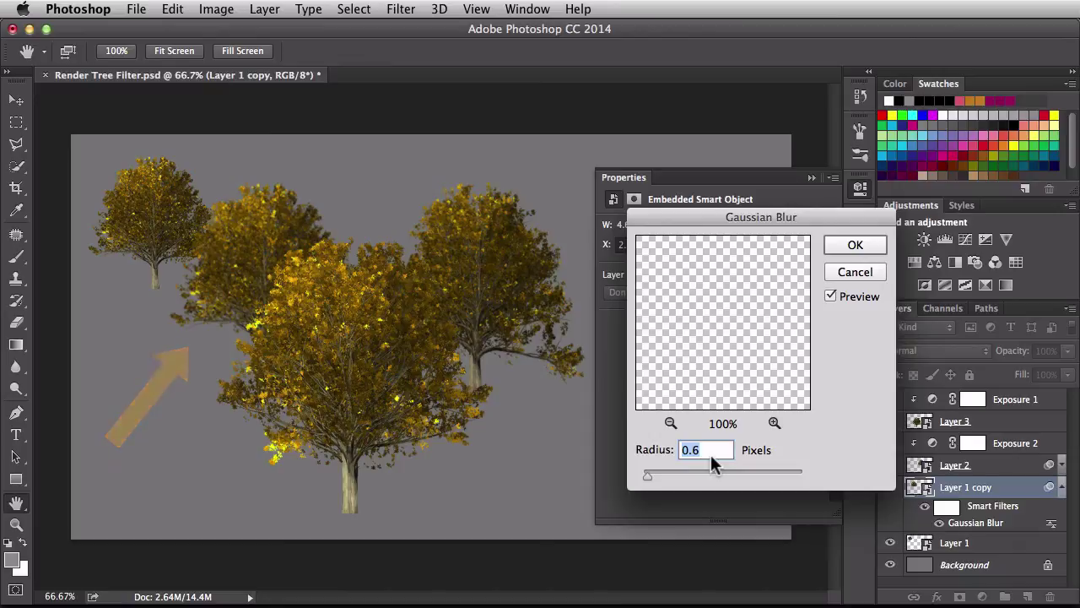
key(Up)
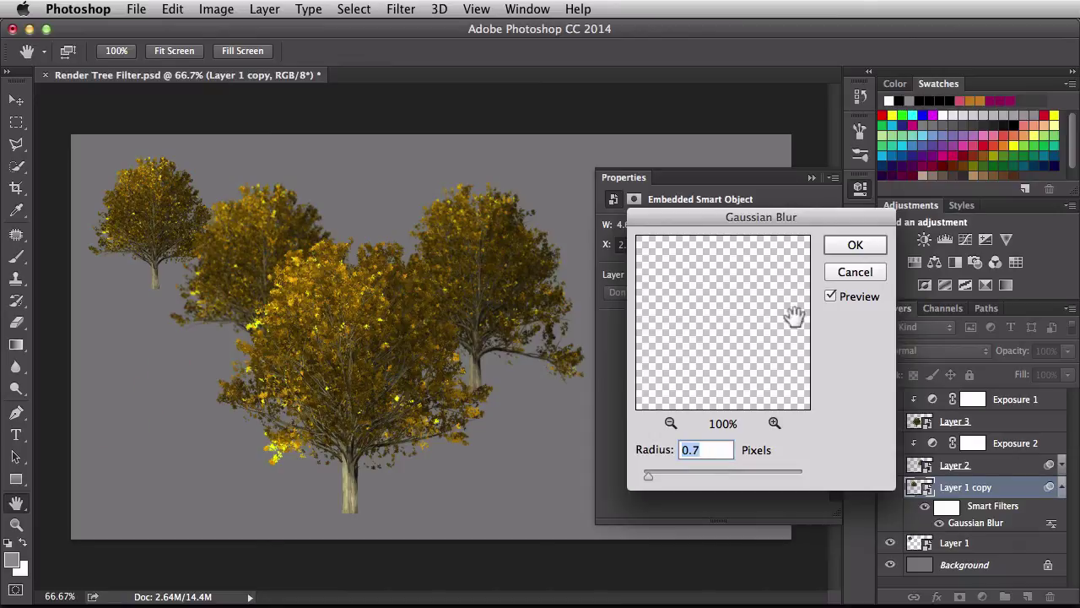
click(855, 244)
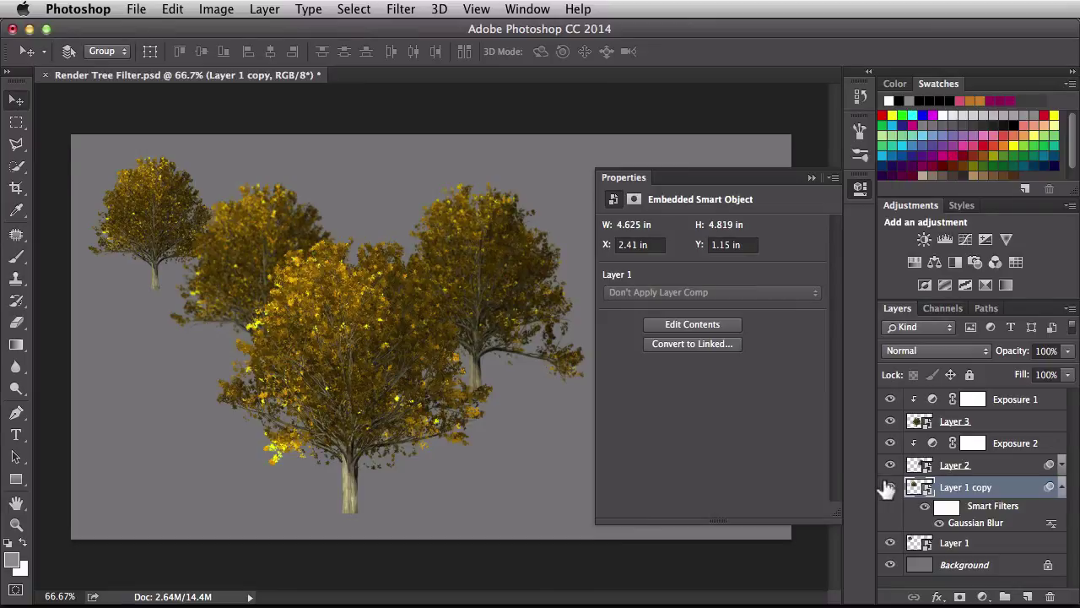
click(891, 487)
click(890, 487)
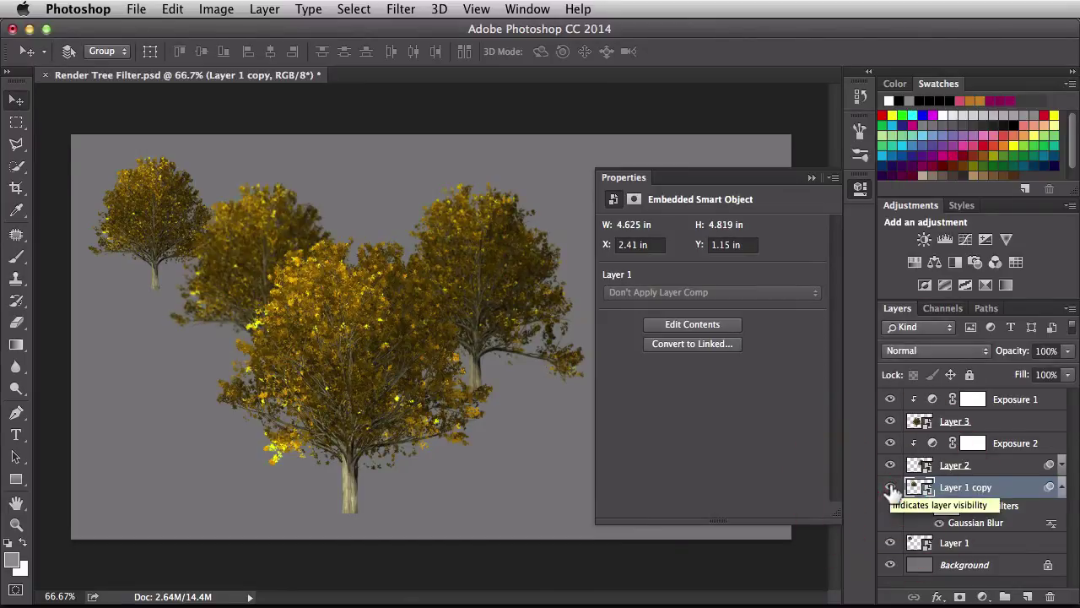
click(891, 487)
click(890, 486)
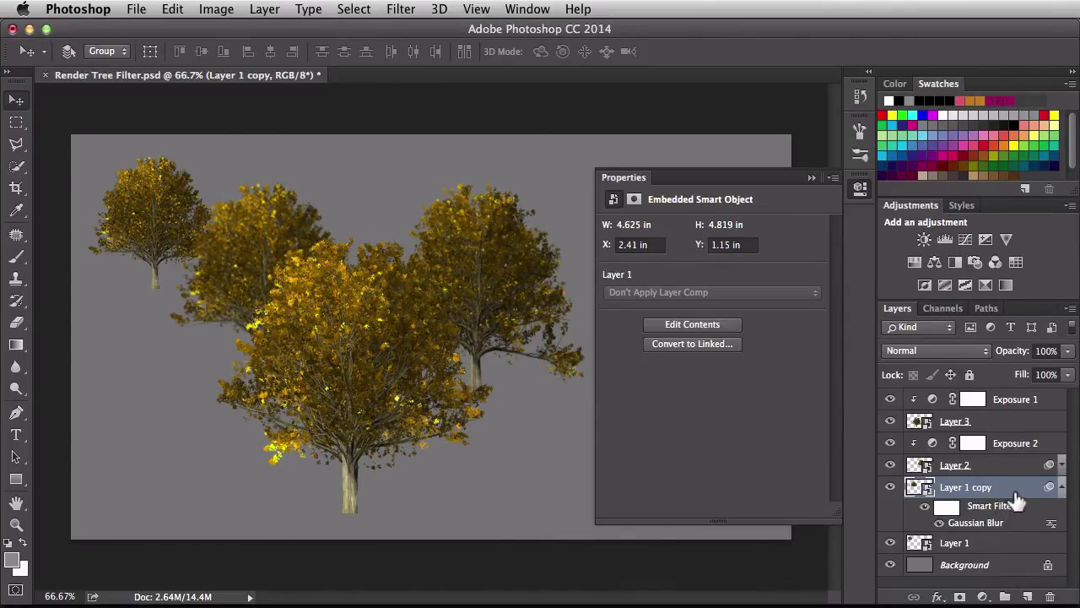
Step: Add an Exposure adjustment clipped to Layer 1 copy and set its exposure to -0.63
click(986, 239)
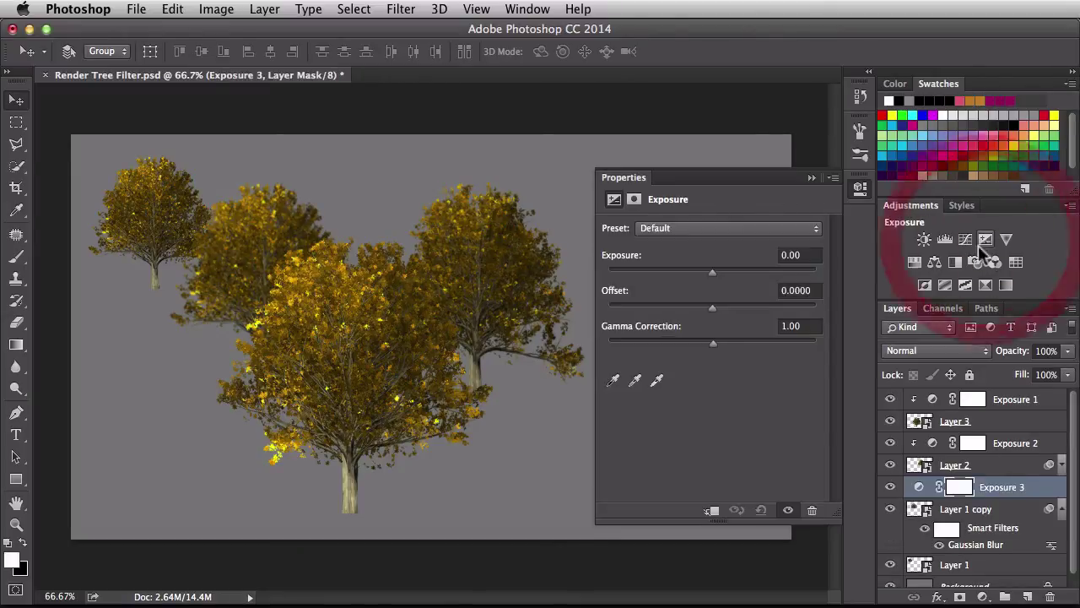
click(709, 511)
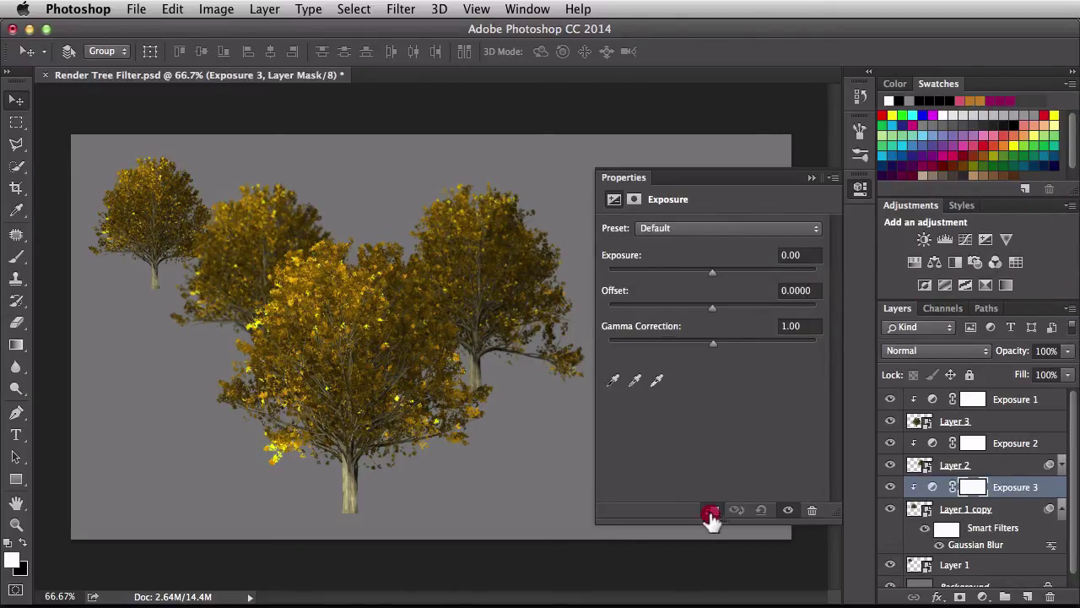
click(808, 254)
text(-0.05)
key(Return)
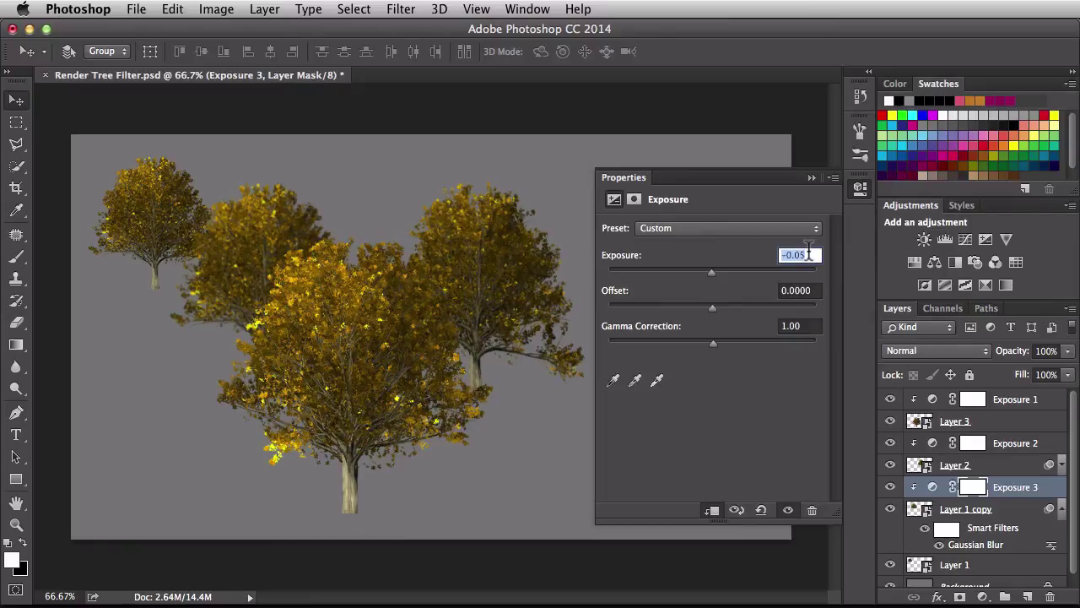
key(Down)
key(Down)
key(Down)
key(Down)
key(Down)
key(Down)
key(Down)
key(Down)
key(Down)
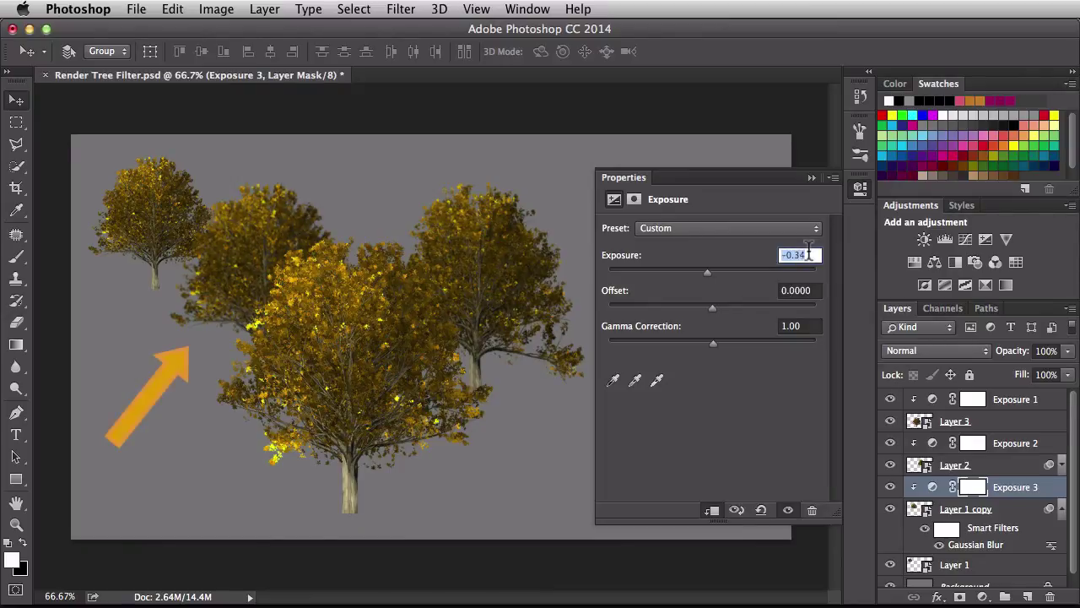
key(Down)
key(Down)
key(Down)
key(Down)
key(Down)
key(Down)
key(Down)
key(Down)
key(Down)
key(Down)
key(Down)
key(Down)
key(Down)
key(Down)
key(Down)
key(Down)
key(Down)
key(Down)
key(Down)
key(Down)
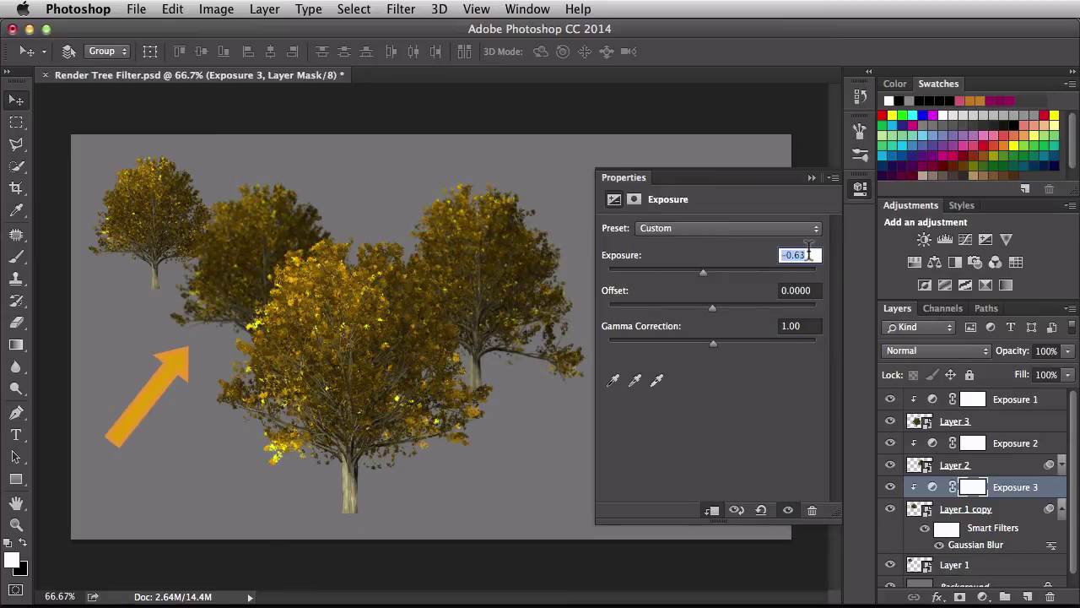
click(786, 445)
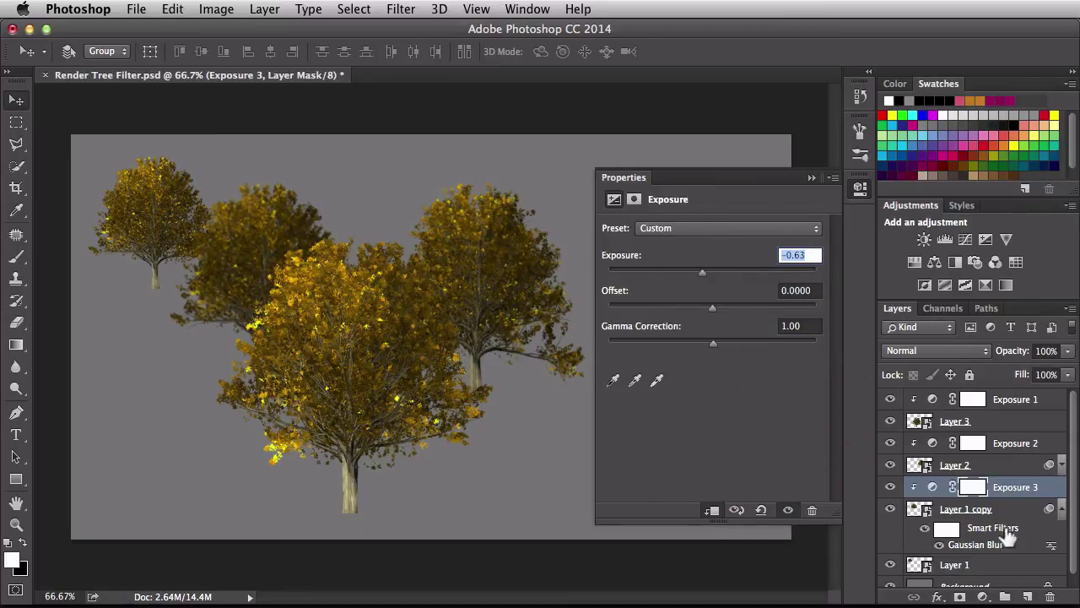
Step: Copy Layer 1 copy's Gaussian Blur smart filter onto Layer 1 and collapse Layer 1 copy's filter list
drag(1065, 477, 1064, 498)
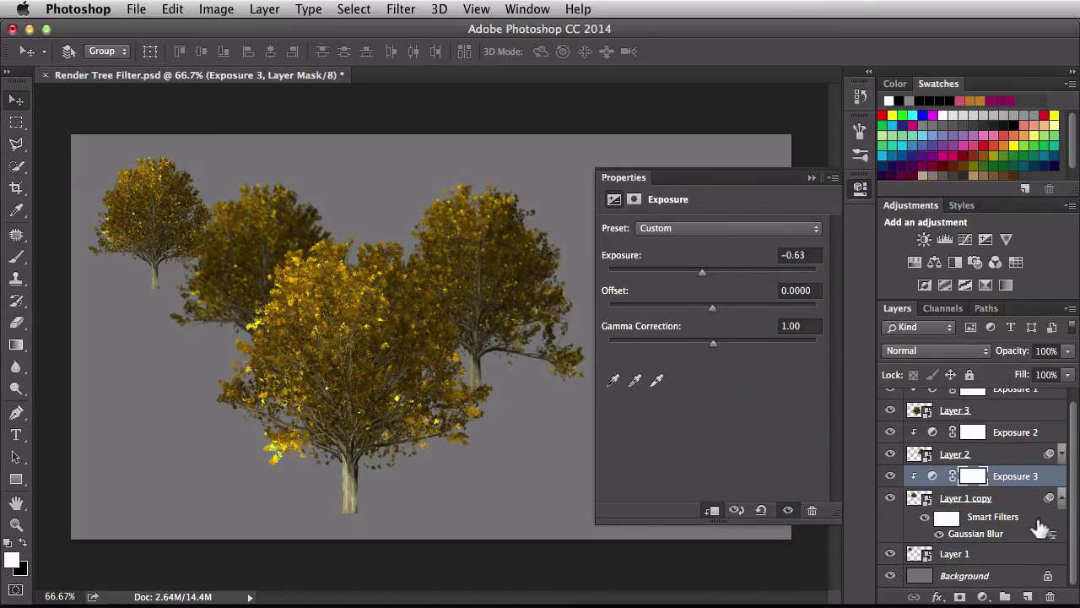
click(1017, 543)
key(alt)
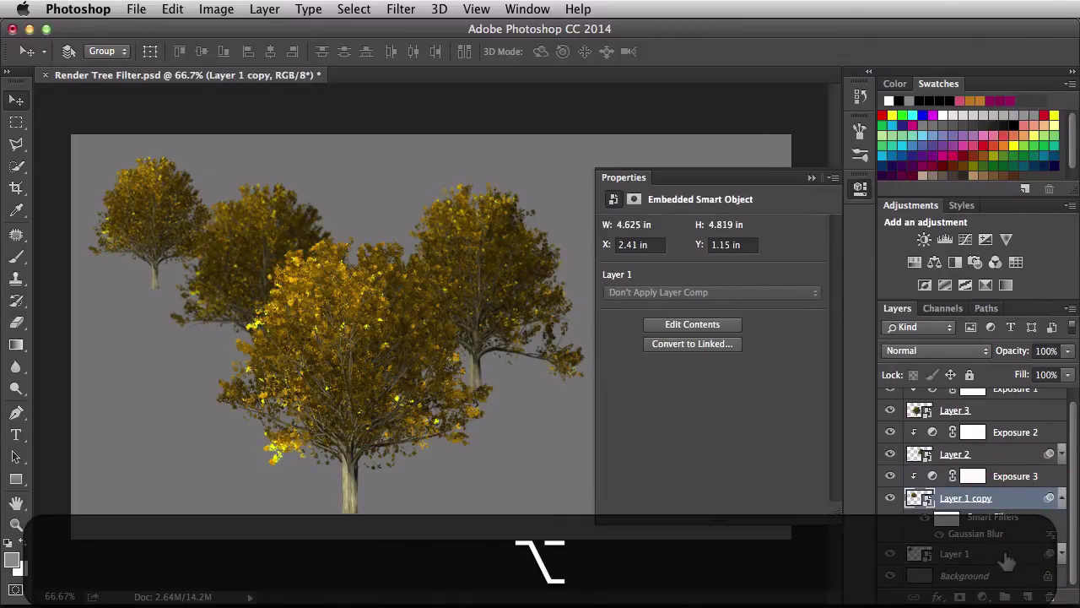
click(1060, 500)
drag(1061, 500, 1026, 544)
Step: Set the Gaussian Blur radius on Layer 1 to about 1.1 pixels
double_click(979, 567)
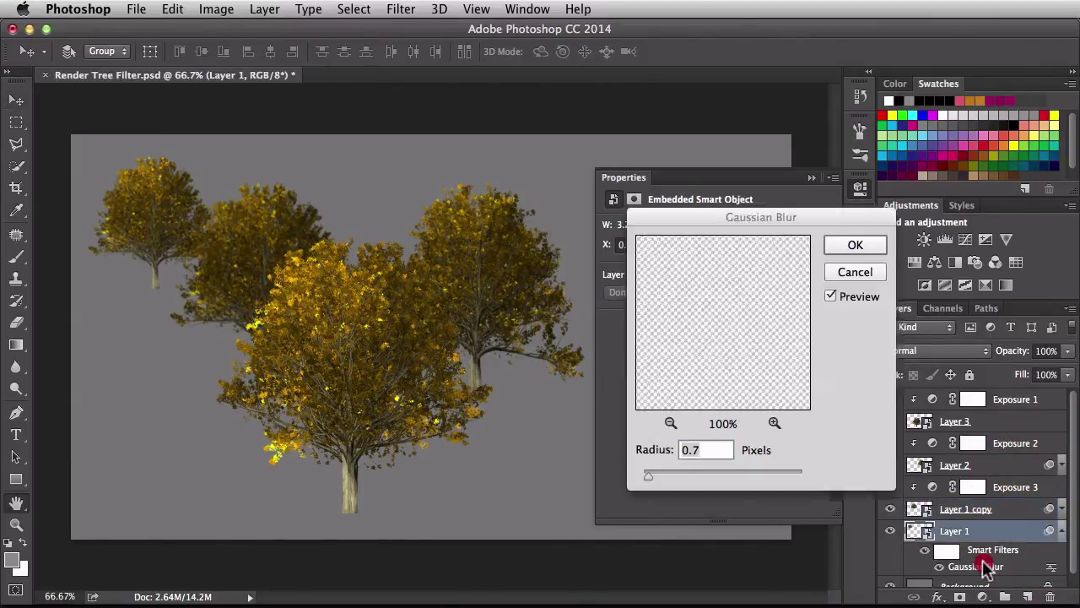
key(Up)
key(Up)
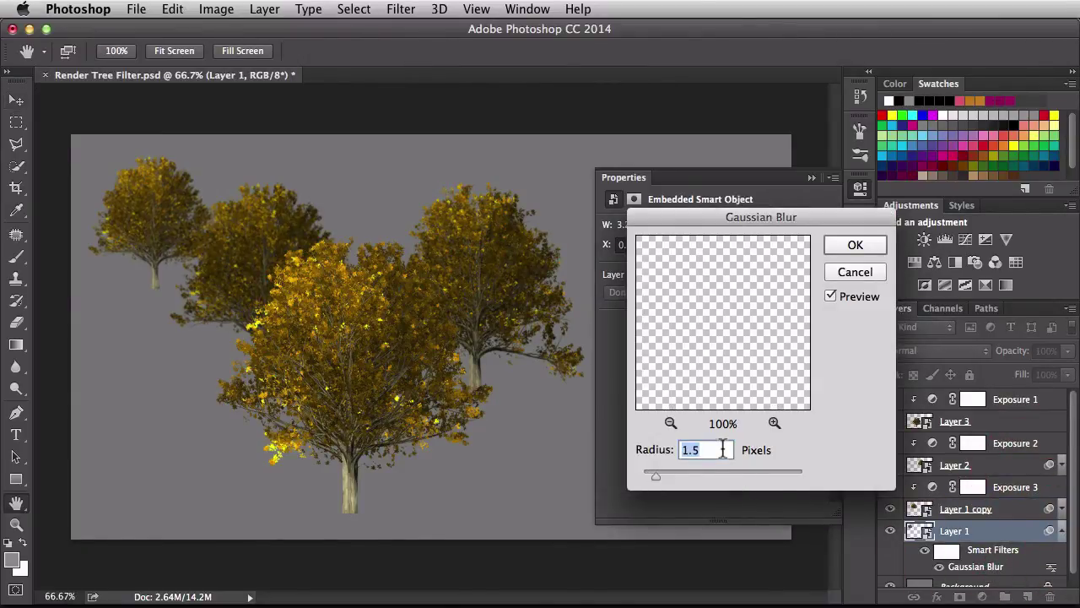
key(shift+Up)
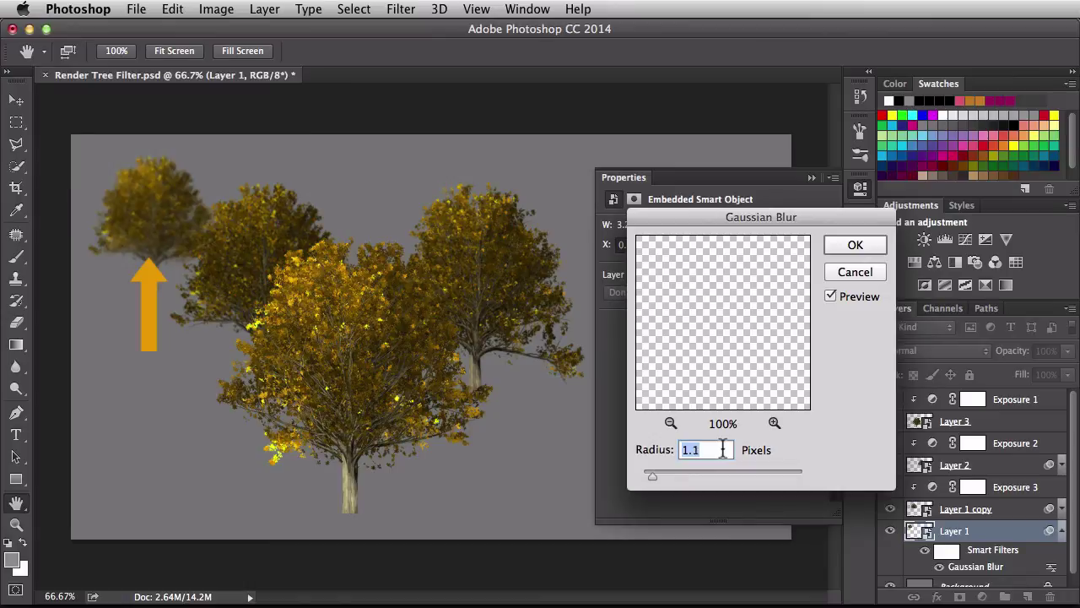
key(Down)
key(Down)
key(Down)
key(Down)
click(848, 246)
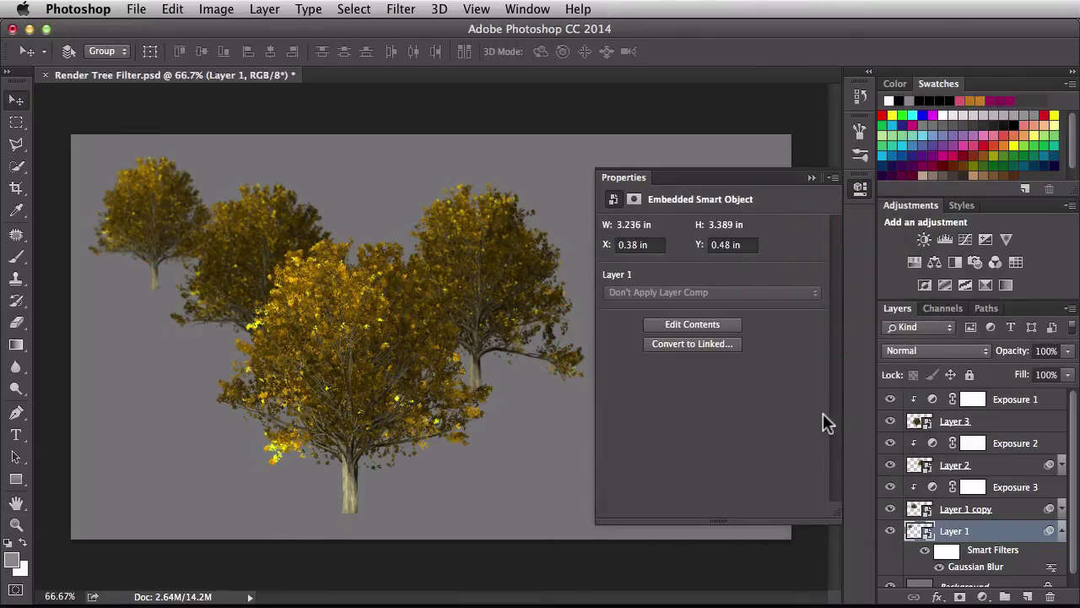
Step: Scale Layer 1's oak down proportionally to about 32.6% with Free Transform
key(super+t)
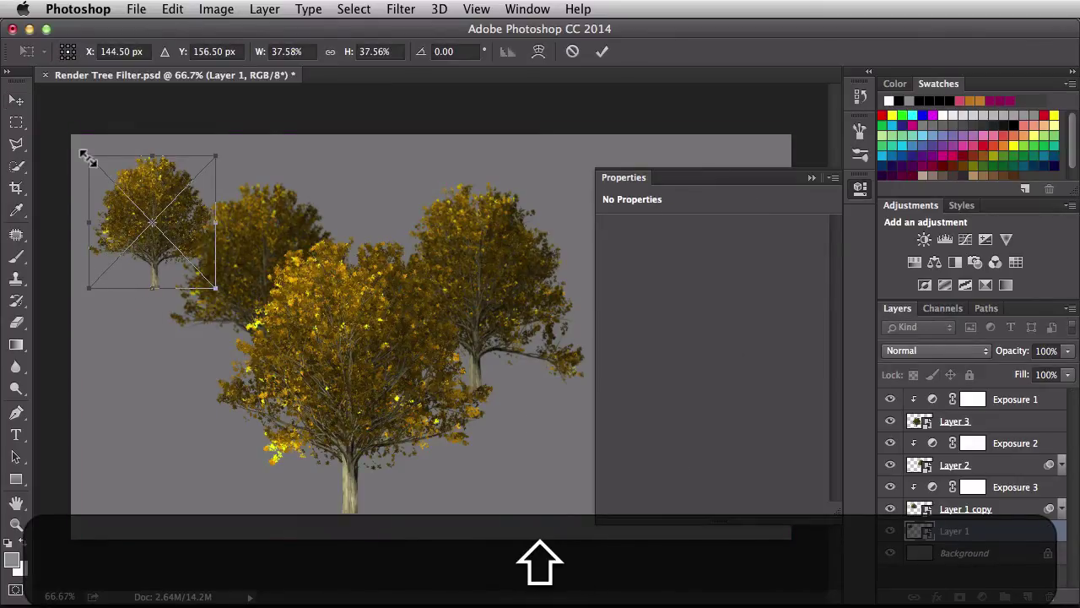
drag(88, 155, 99, 167)
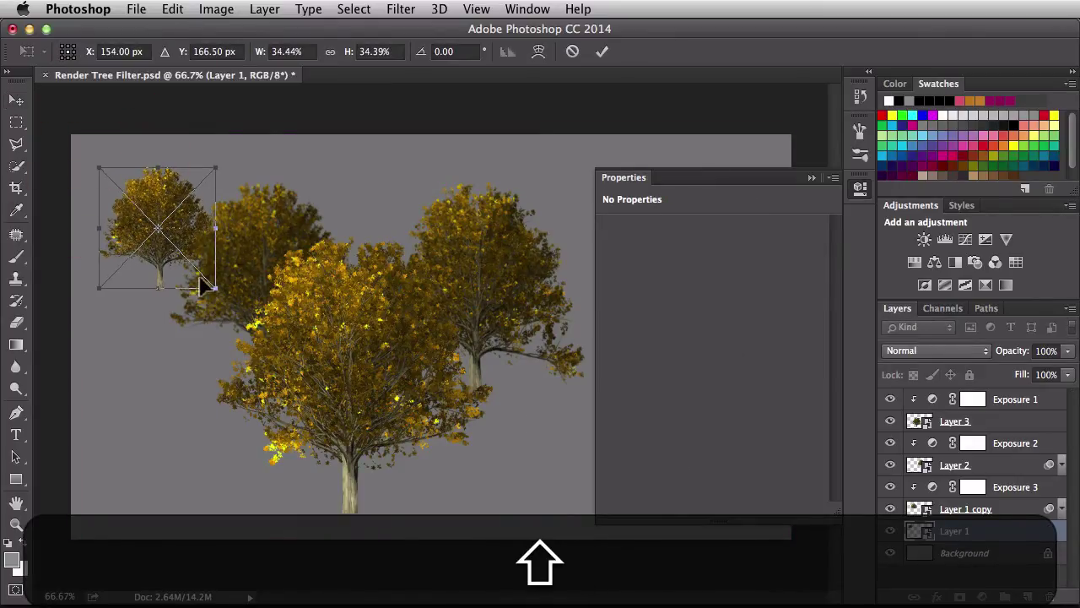
drag(206, 285, 202, 280)
key(shift+Return)
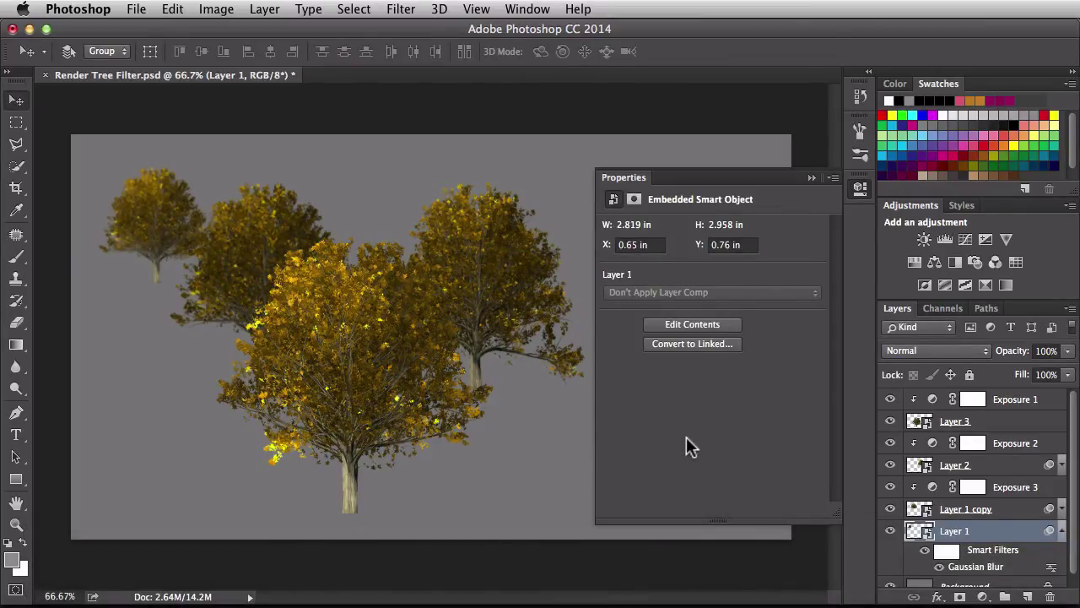
Step: Shrink Layer 1's oak further to about 2.33 by 2.44 in and move it to about X 1.25 in, Y 0.91 in, closer to its neighbour
key(super+shift+t)
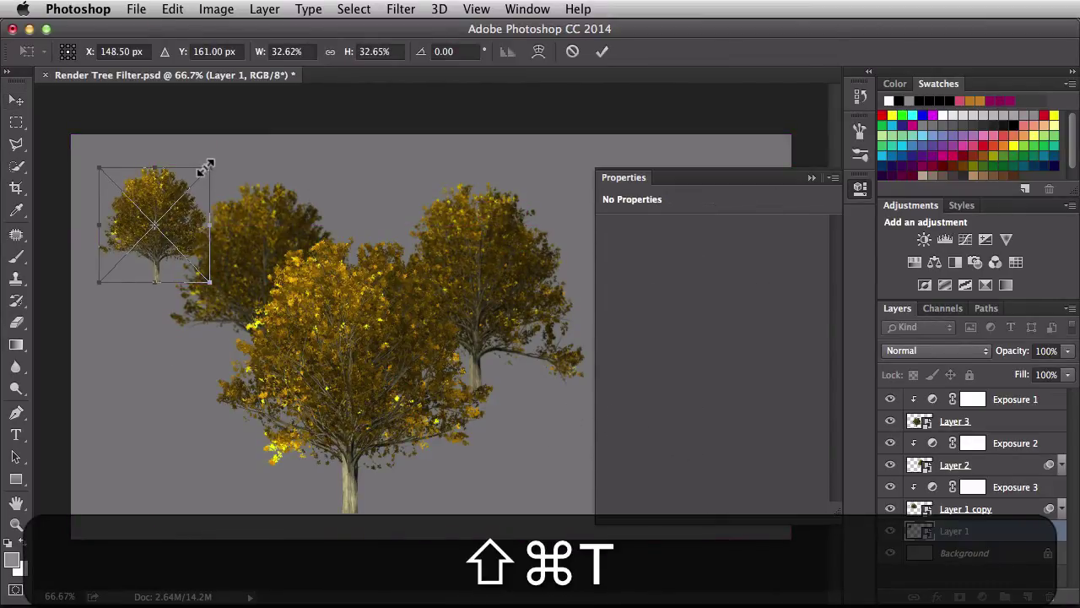
drag(208, 169, 196, 180)
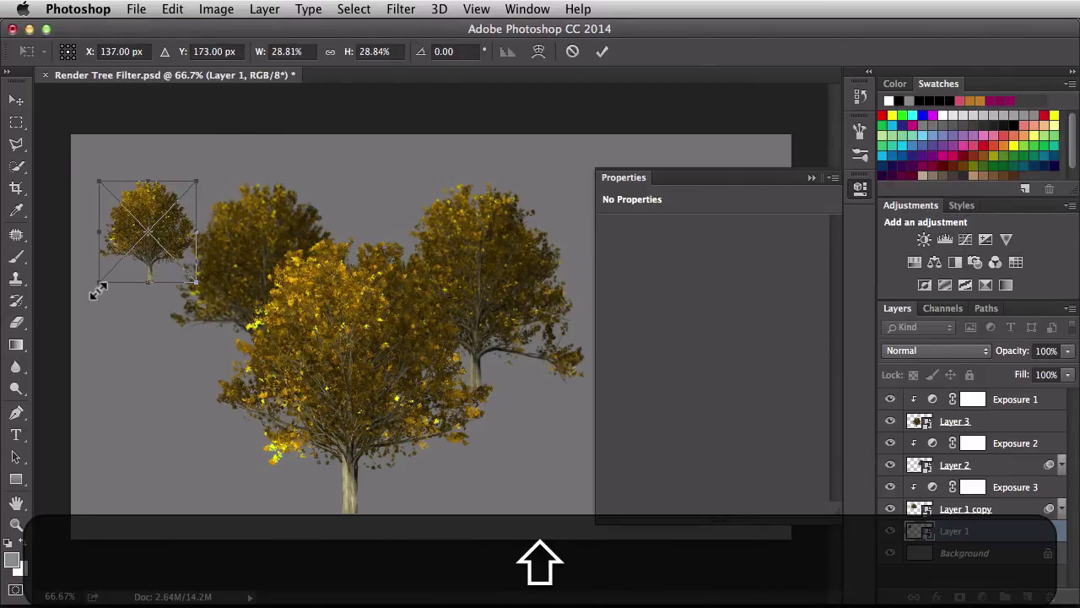
drag(98, 284, 103, 275)
key(shift+Return)
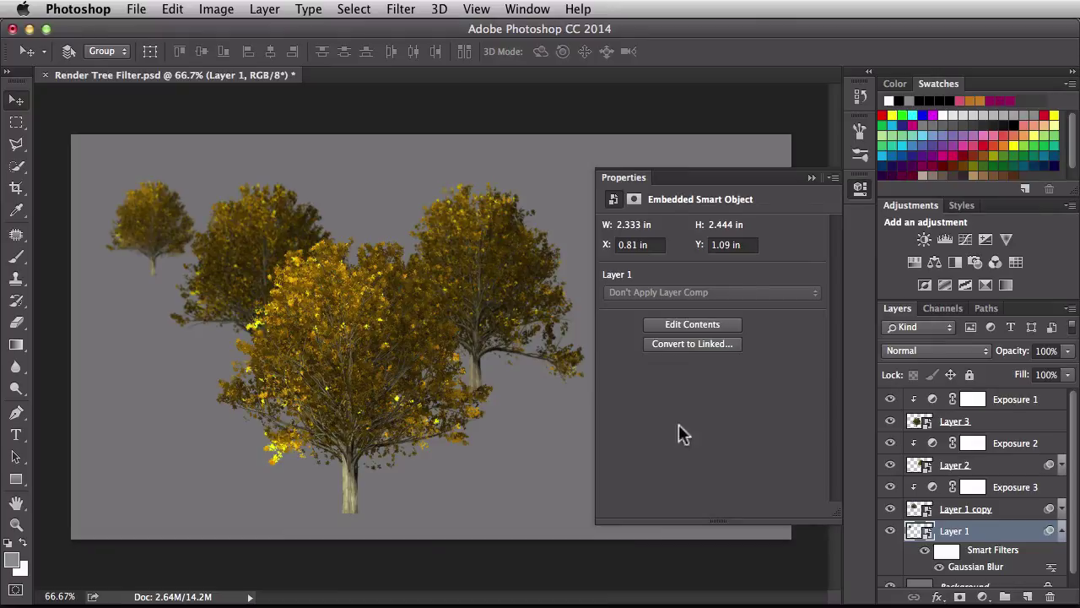
drag(174, 242, 167, 237)
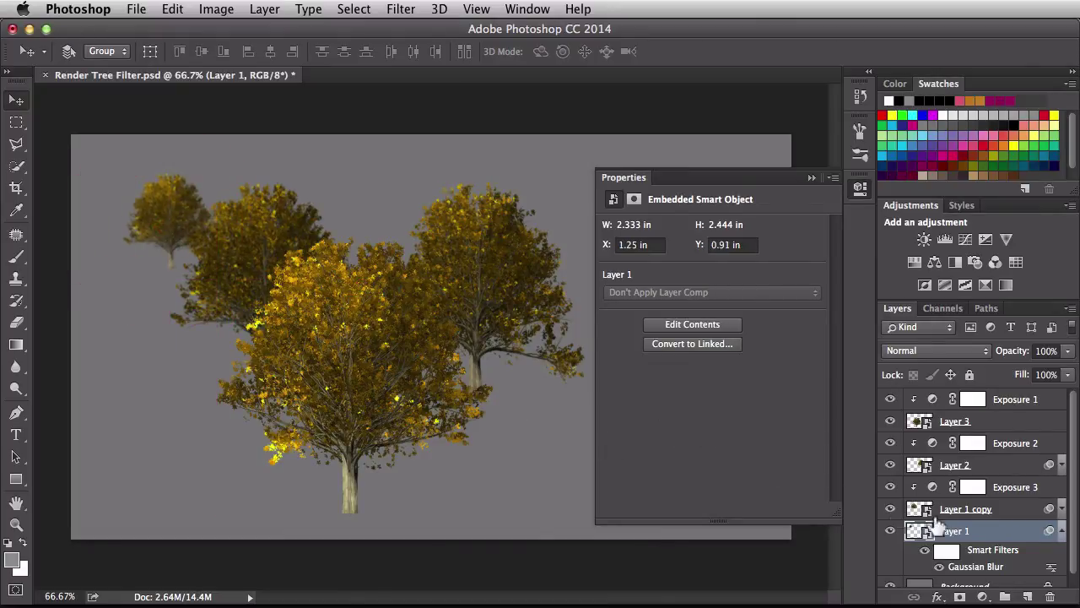
Step: Add an Exposure adjustment clipped to Layer 1 and set its exposure to -1.03
scroll(1067, 498, down, 1)
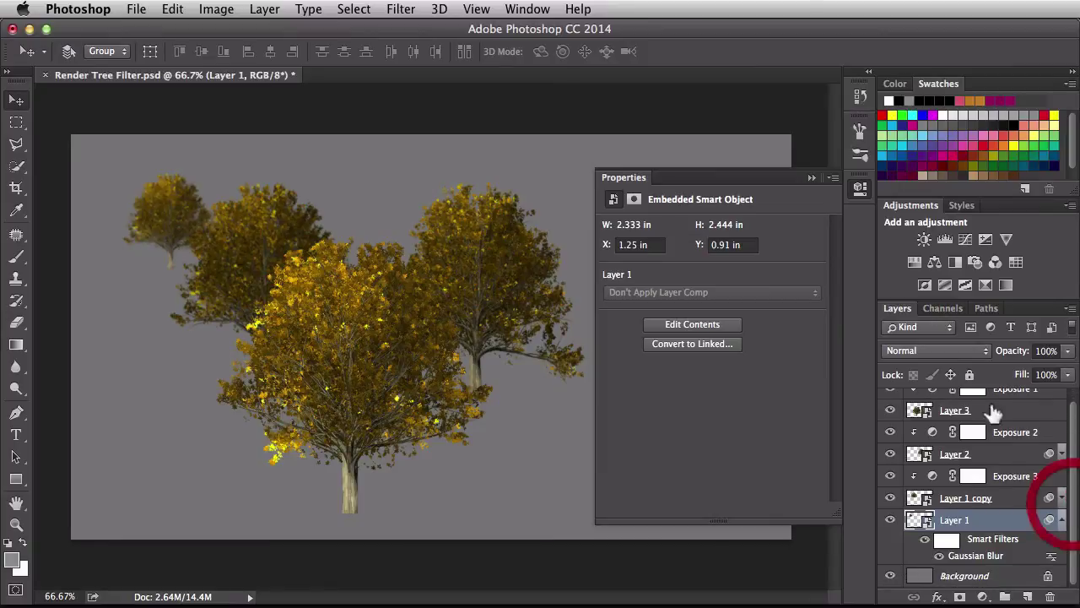
click(983, 240)
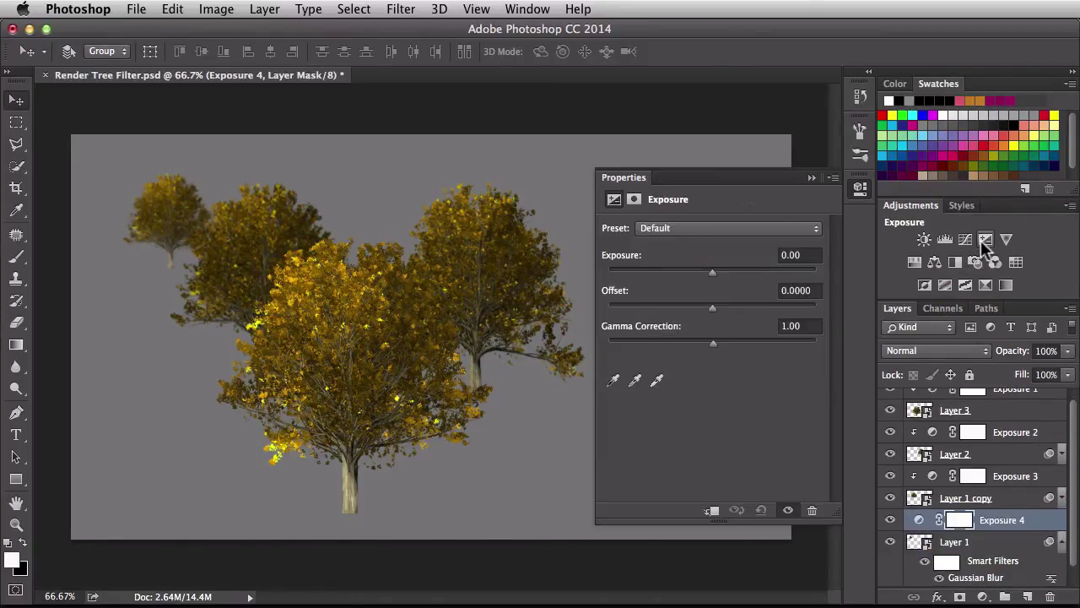
click(712, 509)
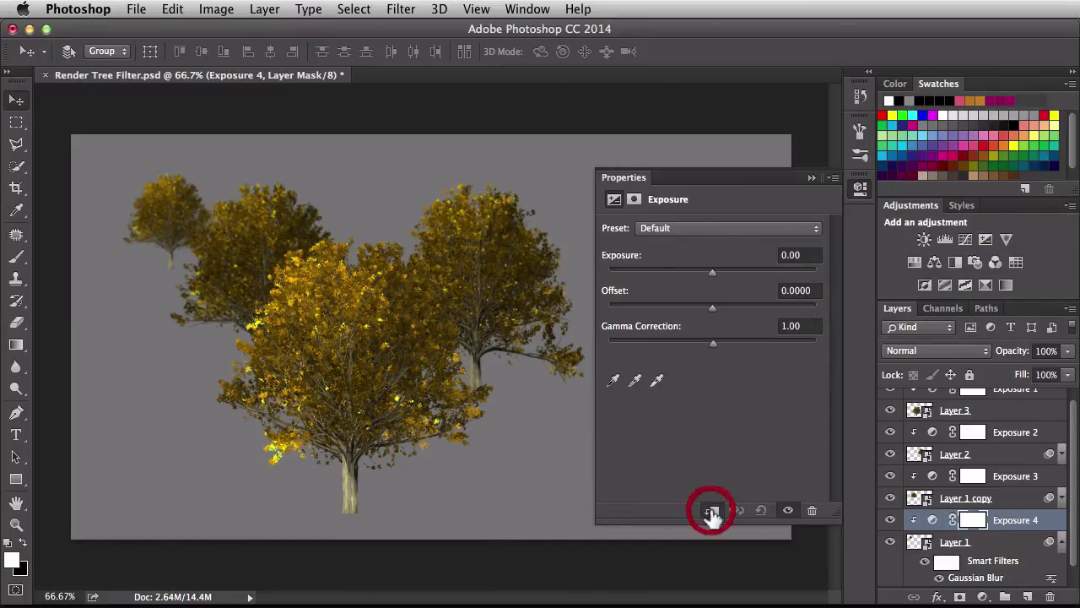
click(795, 256)
text(-0.25)
key(Return)
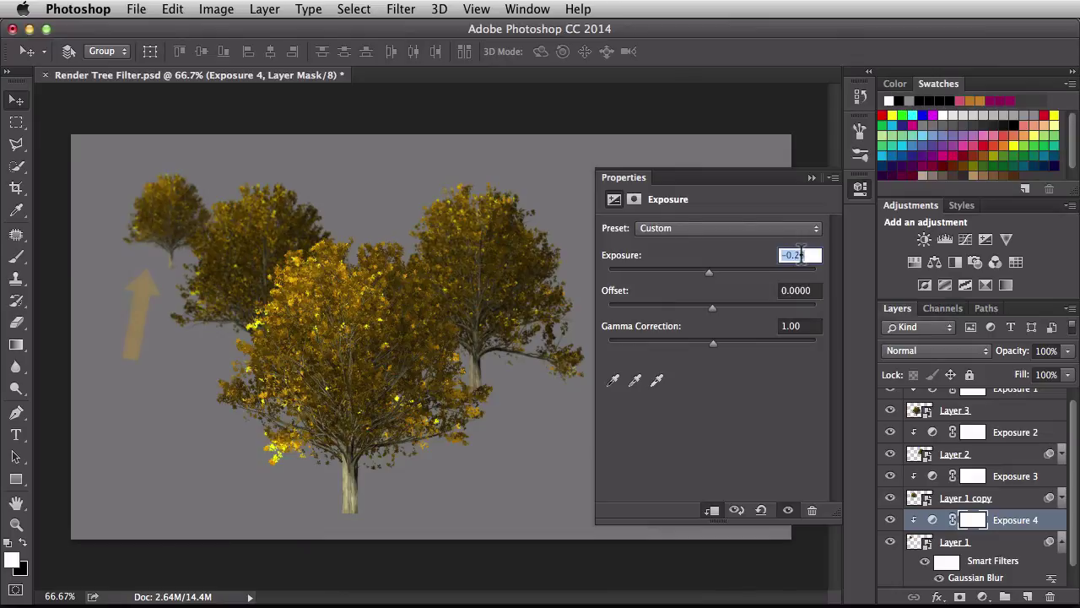
text(-0.45)
key(Return)
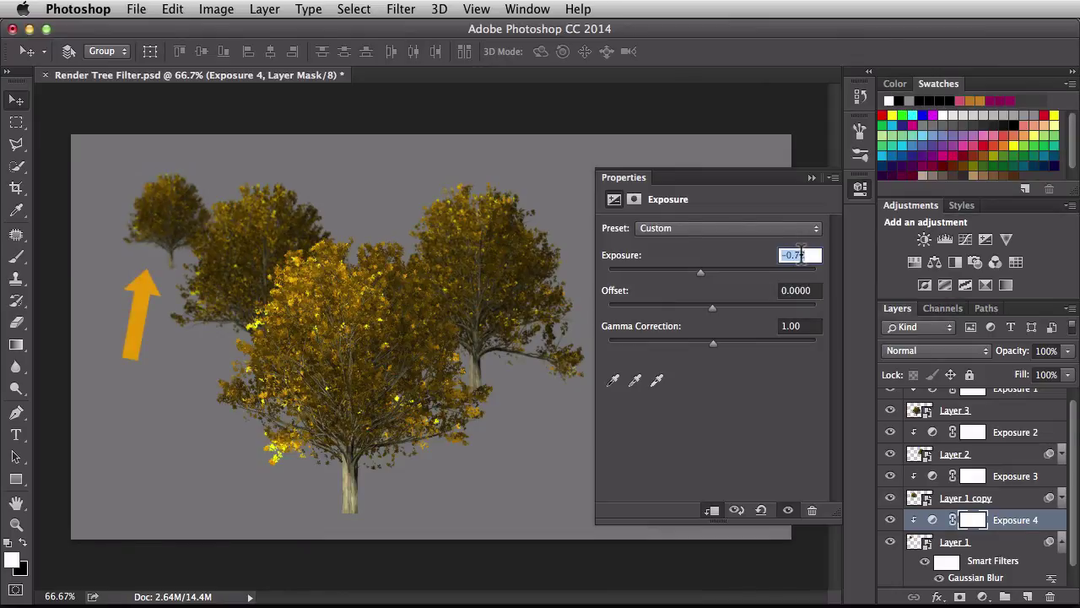
scroll(800, 255, down, 4)
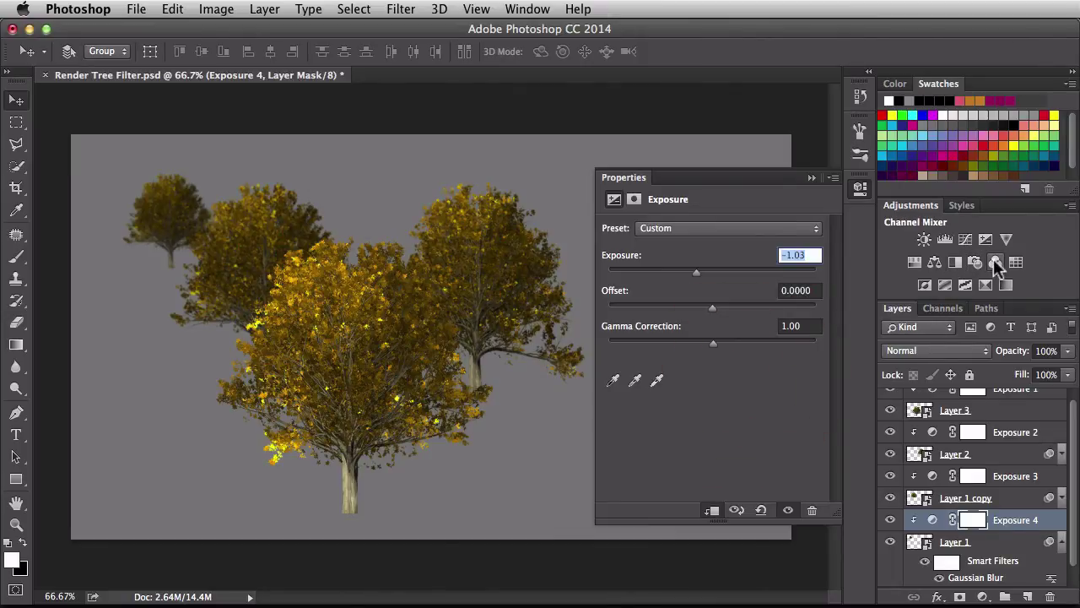
Step: Add a Hue/Saturation adjustment clipped to Layer 1 and reduce the farthest oak's saturation moderately
click(914, 262)
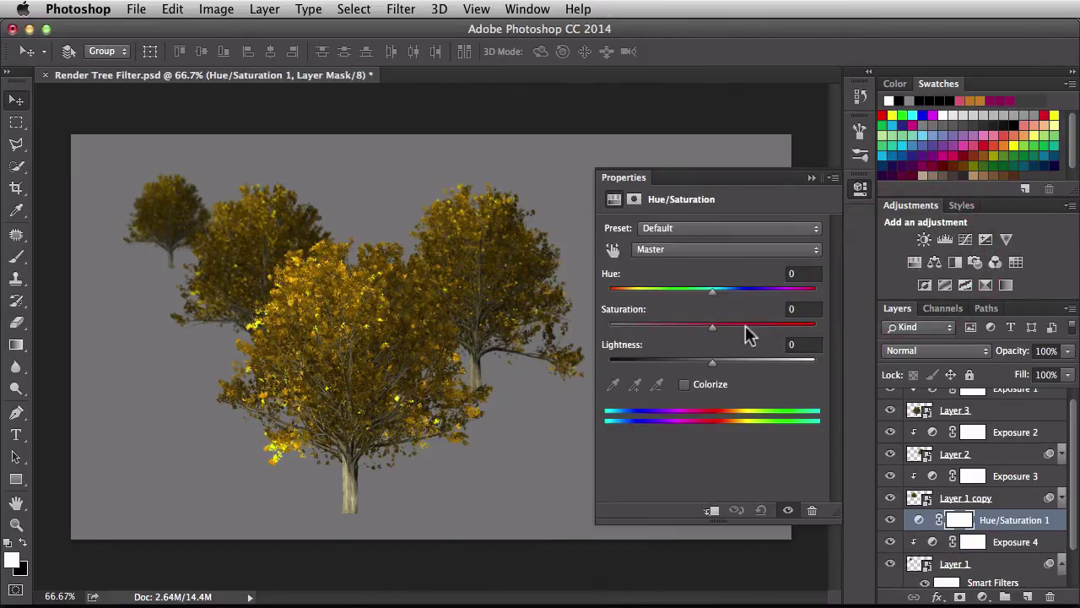
click(712, 510)
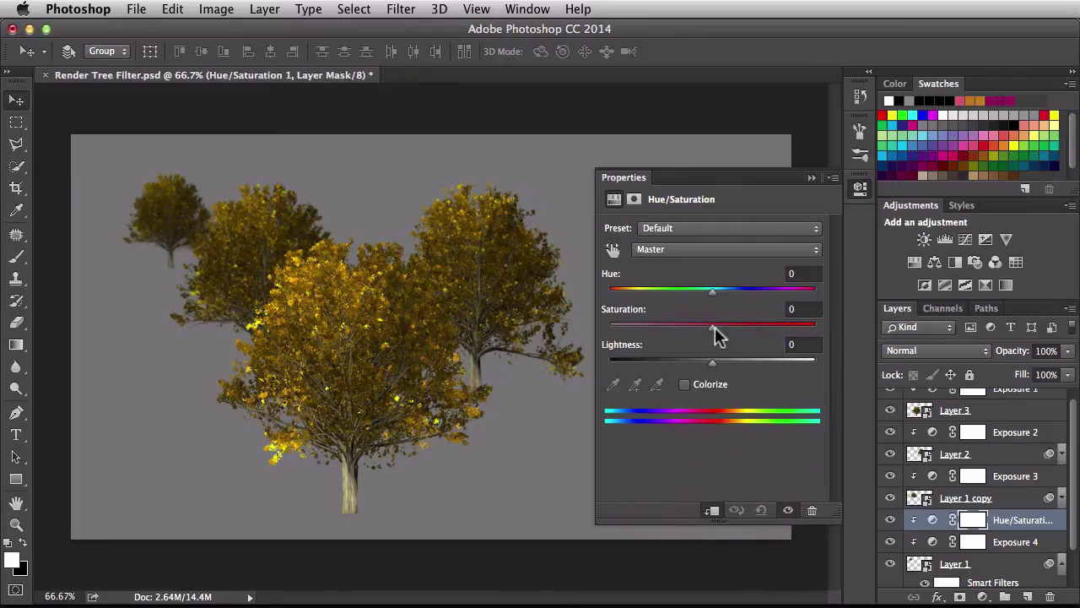
drag(714, 330, 683, 333)
click(860, 188)
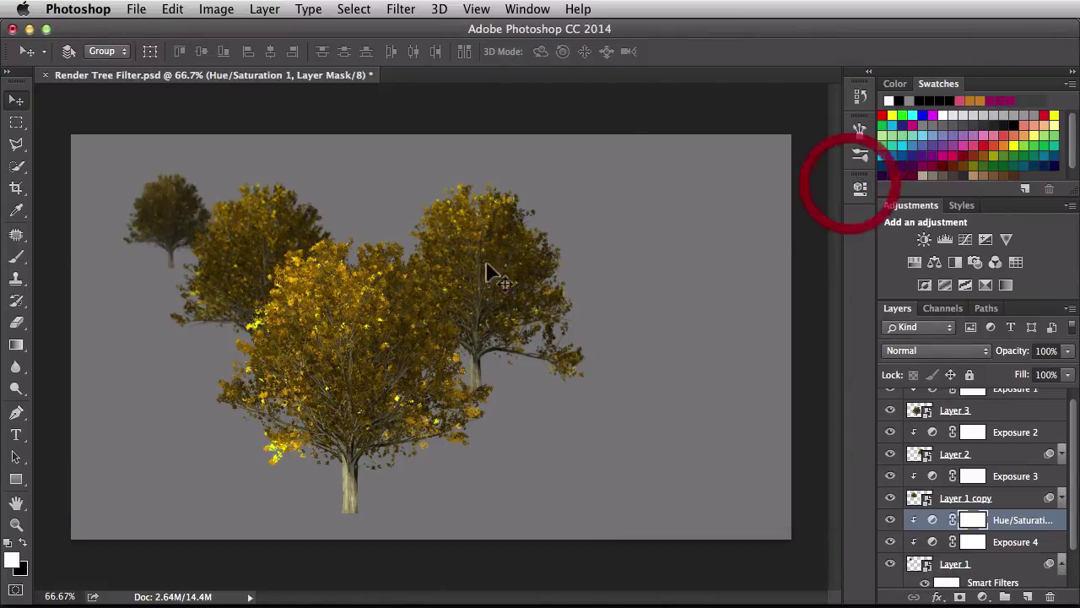
Step: Identify Layer 1 copy's oak by toggling its visibility and clip a Hue/Saturation adjustment to it with saturation slightly below -20
scroll(970, 472, down, 2)
click(890, 454)
click(890, 454)
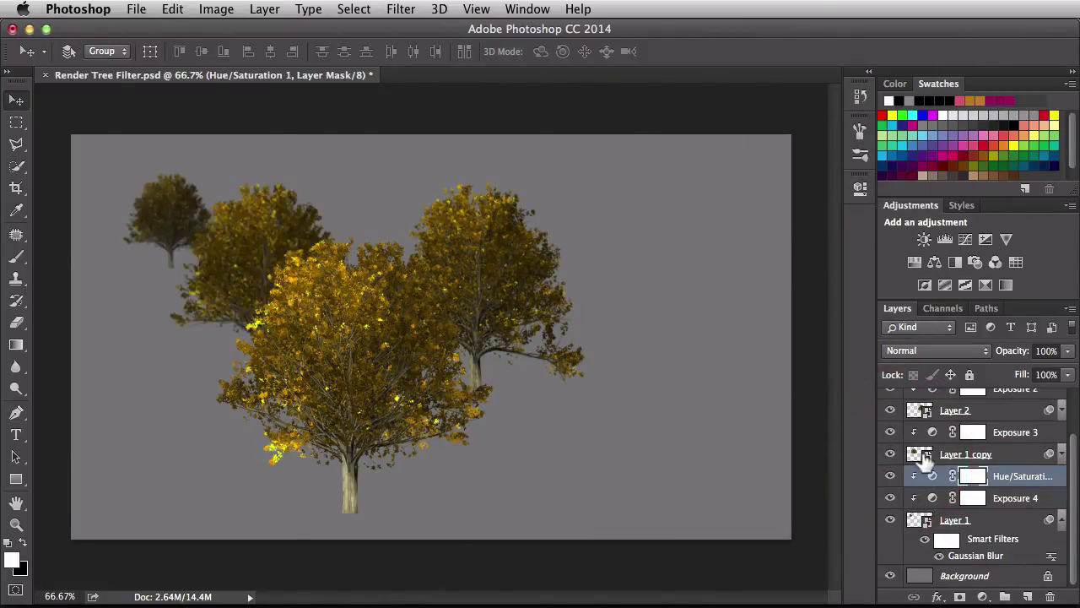
click(1007, 457)
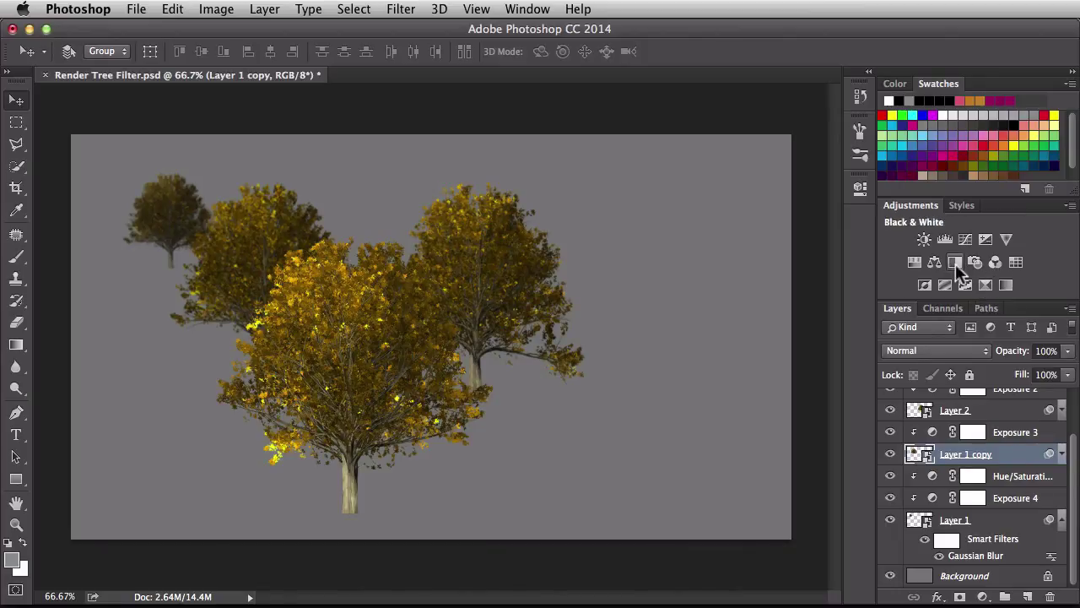
click(916, 264)
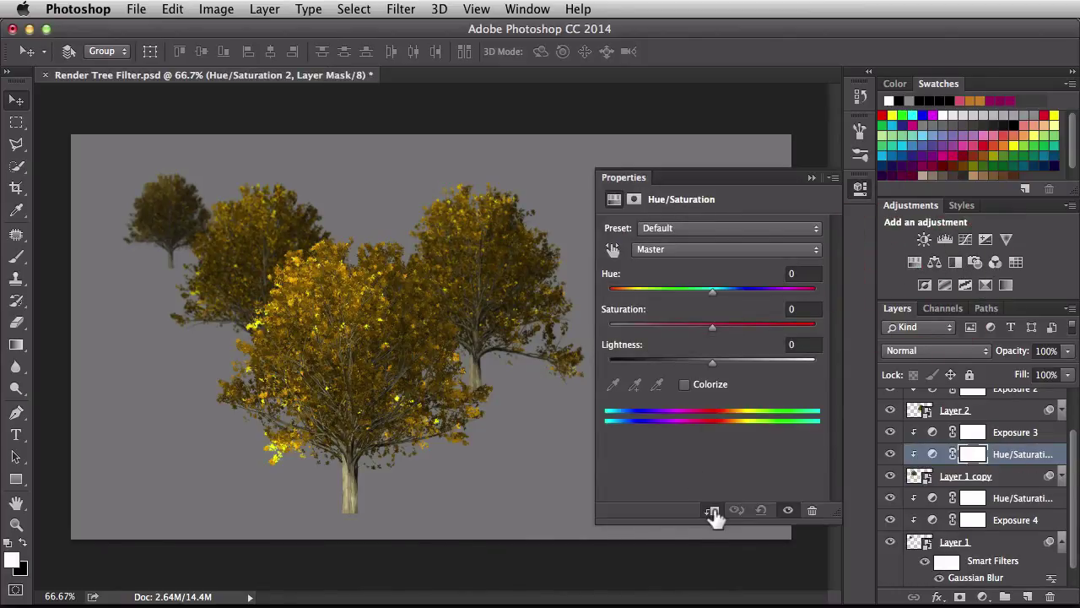
click(695, 324)
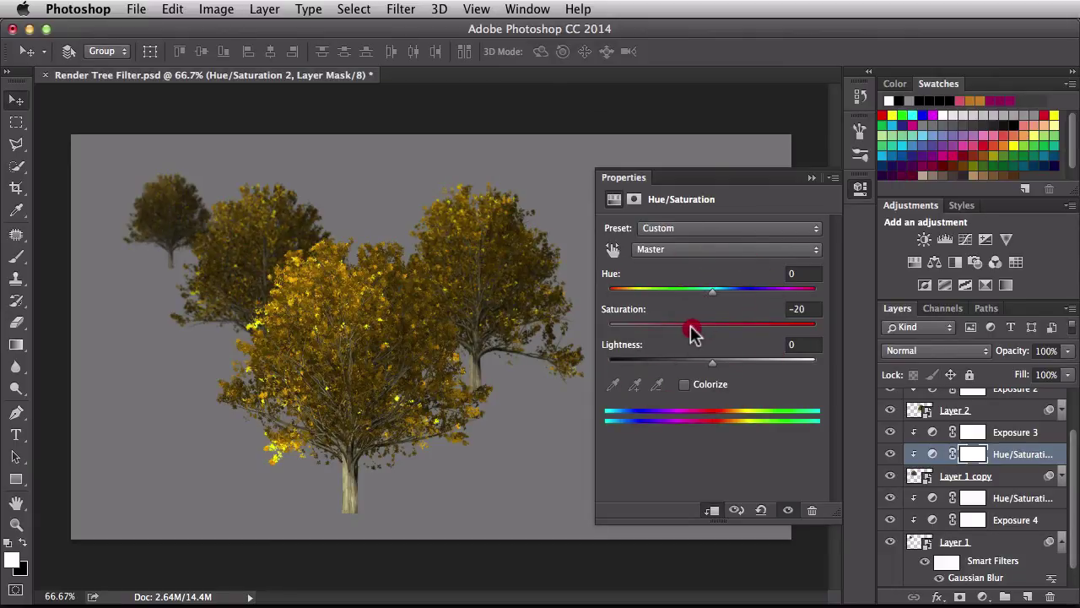
drag(693, 326, 687, 326)
click(860, 190)
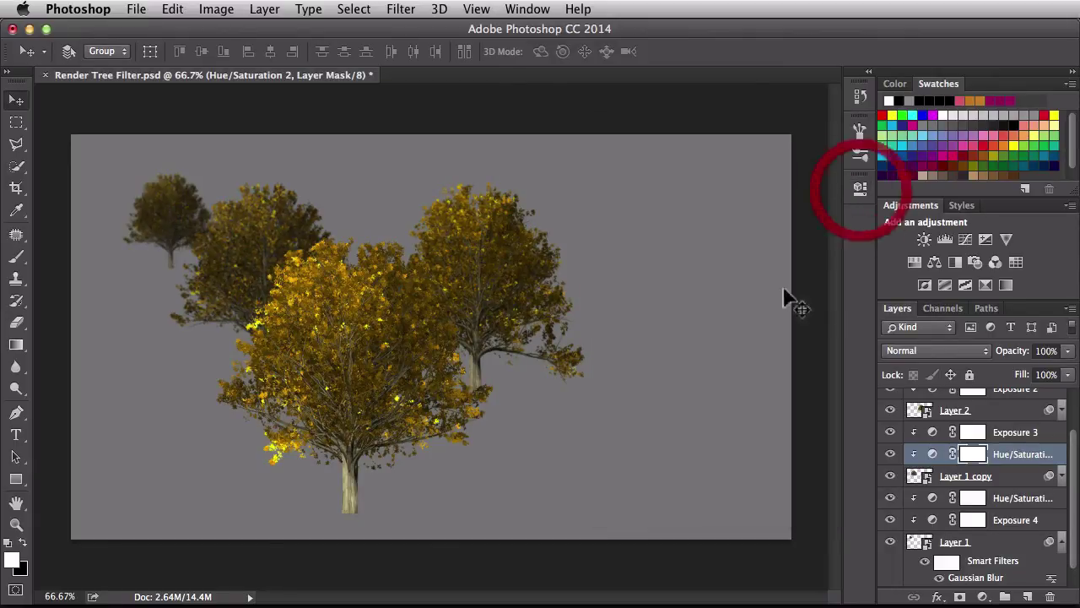